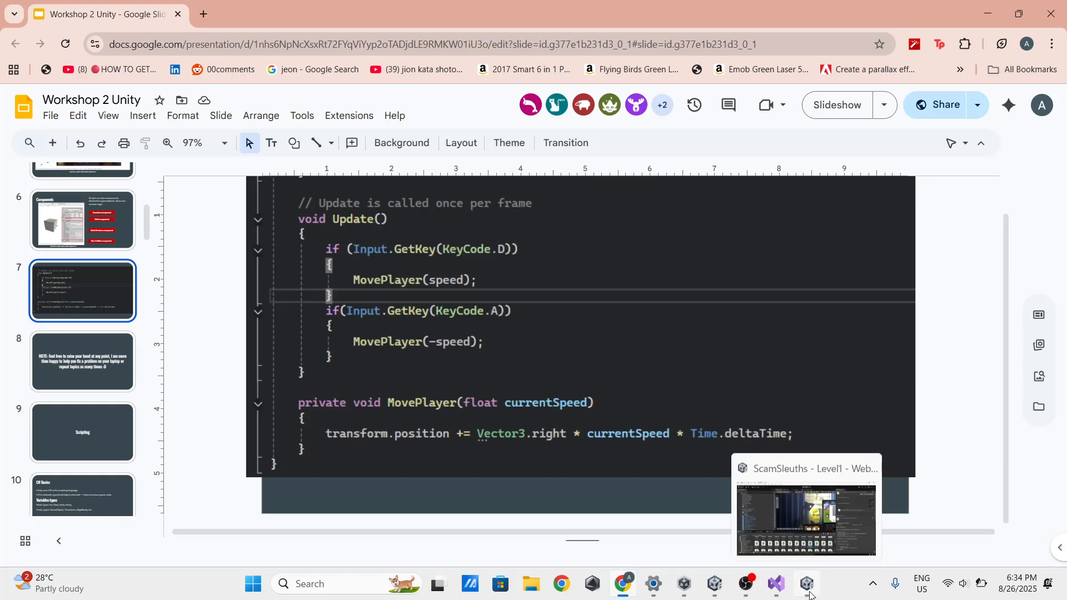
- Switch to the OrbitalGeometryDash project in the Unity editor and clear the Player object selection
click(807, 584)
click(716, 584)
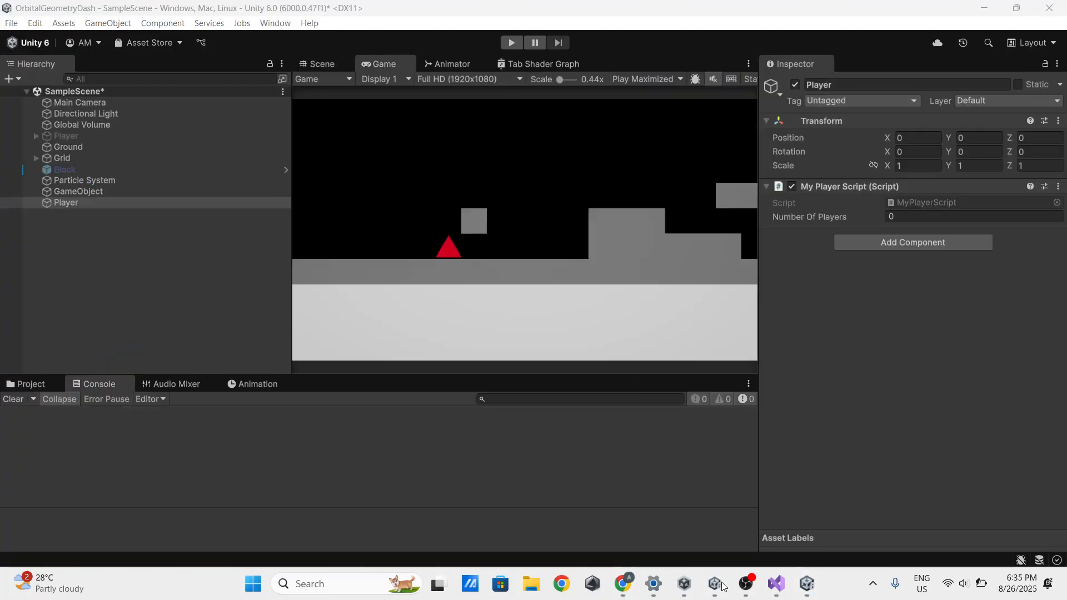
click(192, 246)
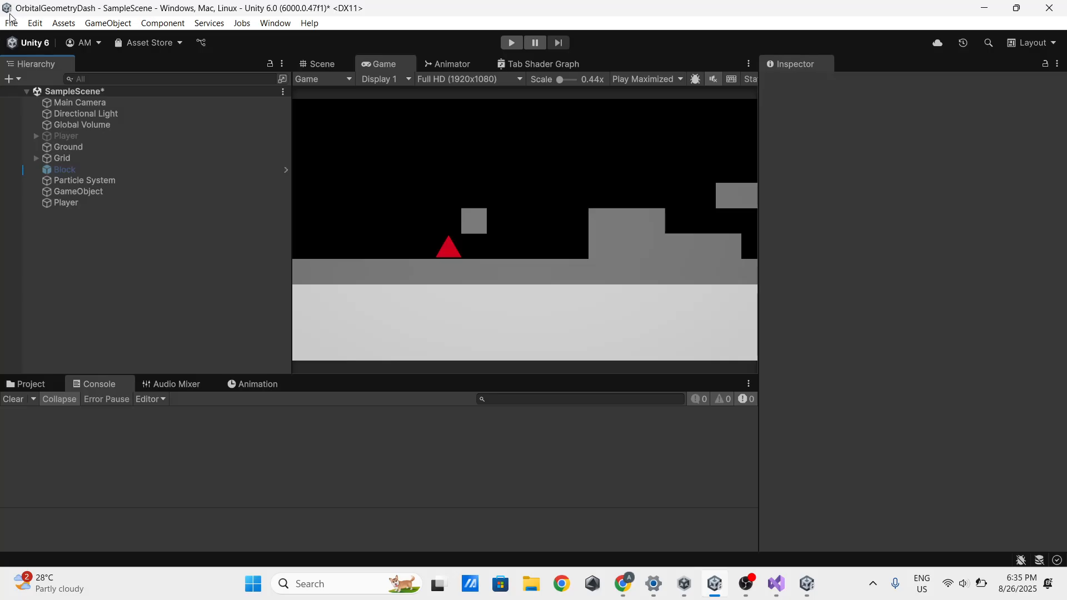
key(super+Down)
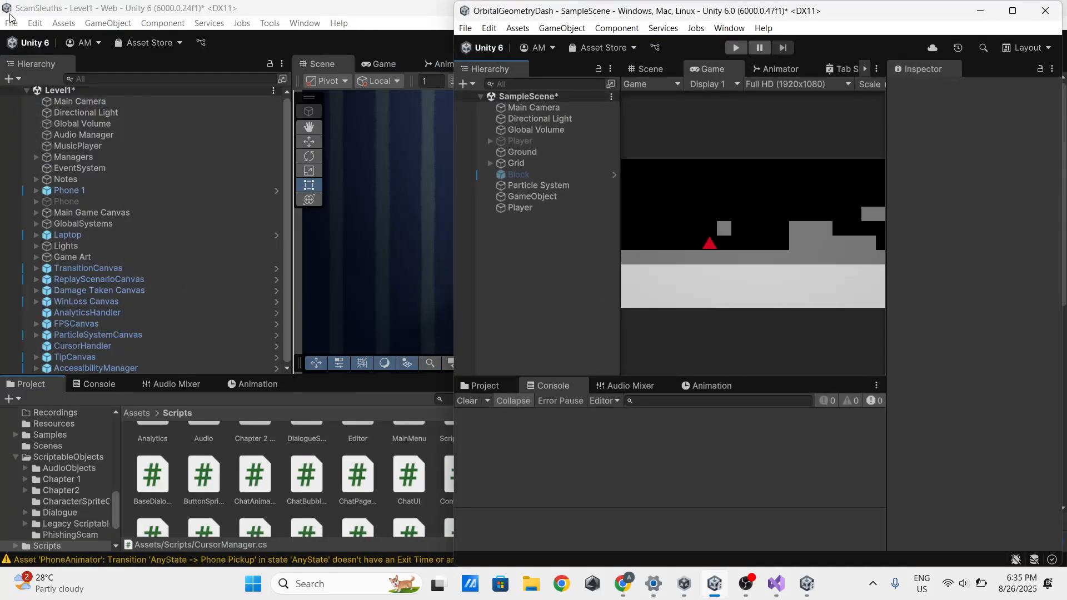
click(1012, 10)
- Examine the Active Input Handling options in the Player section of the project settings, and close the settings
click(39, 25)
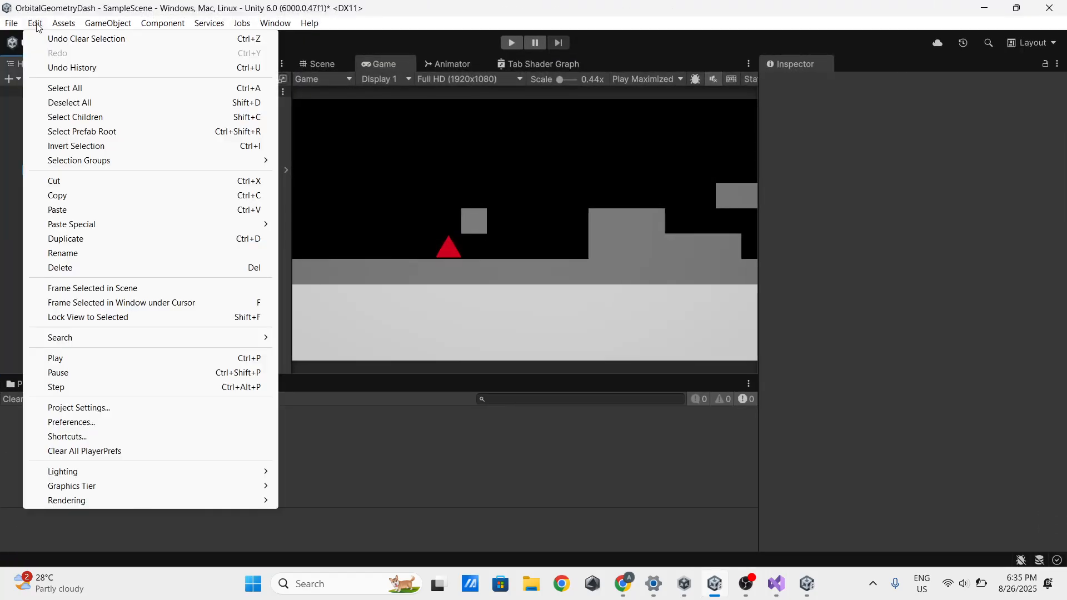
click(124, 408)
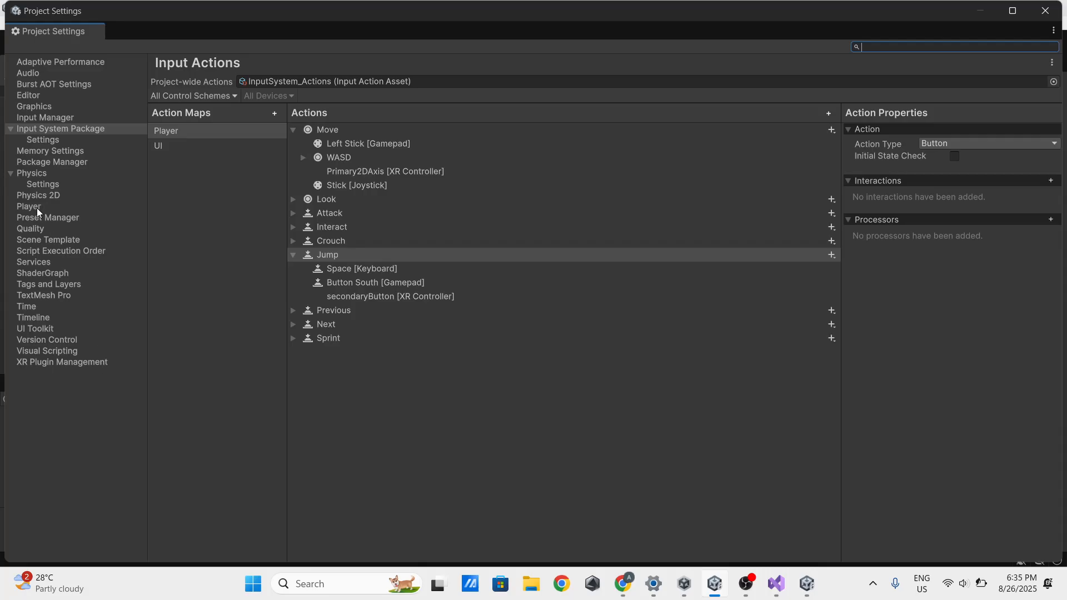
click(29, 207)
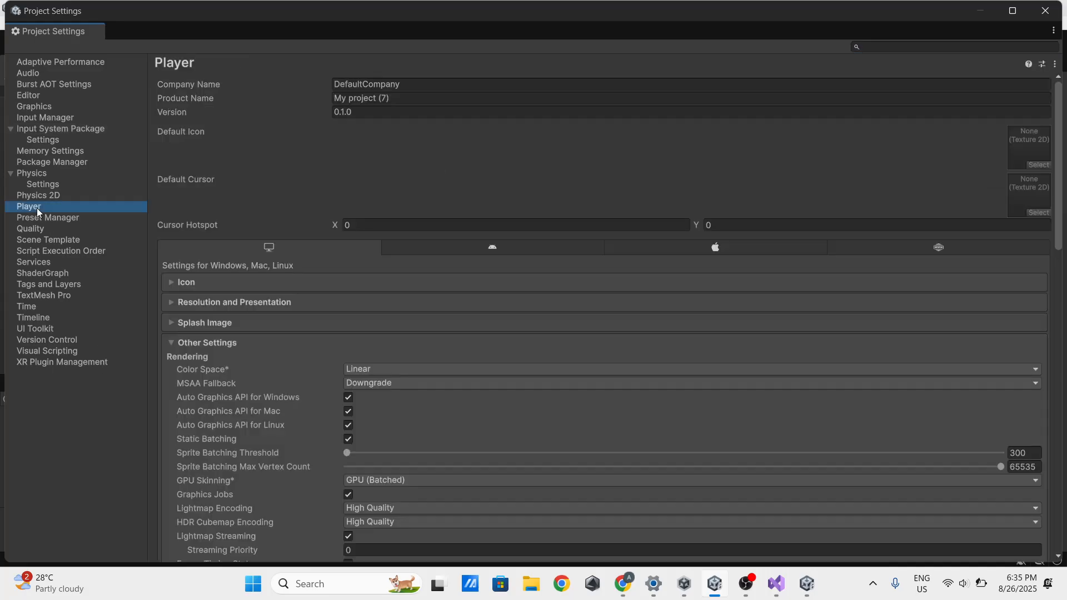
scroll(290, 361, down, 15)
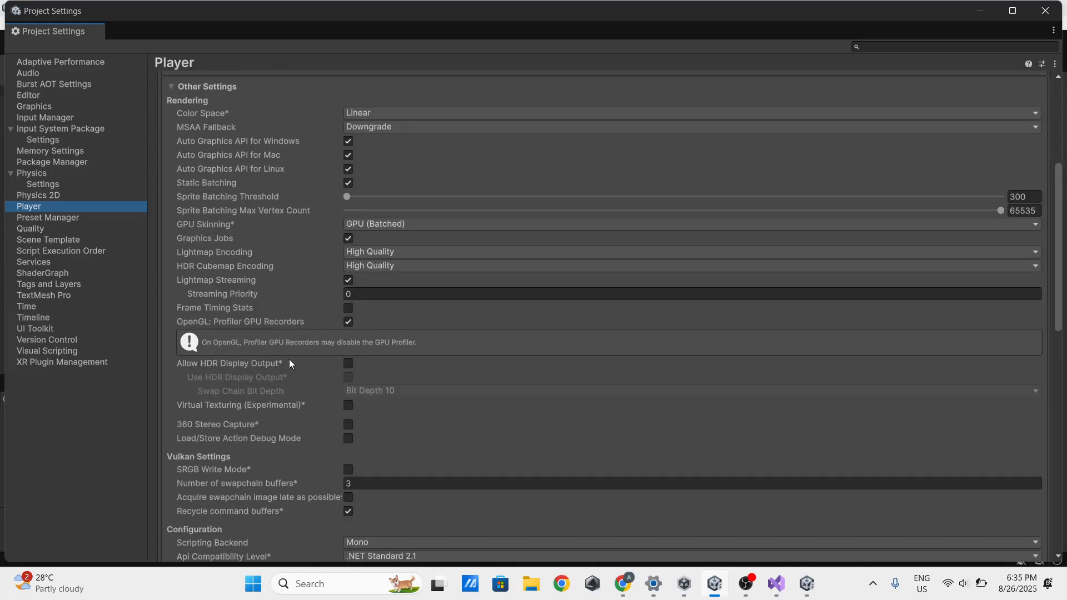
scroll(289, 359, down, 7)
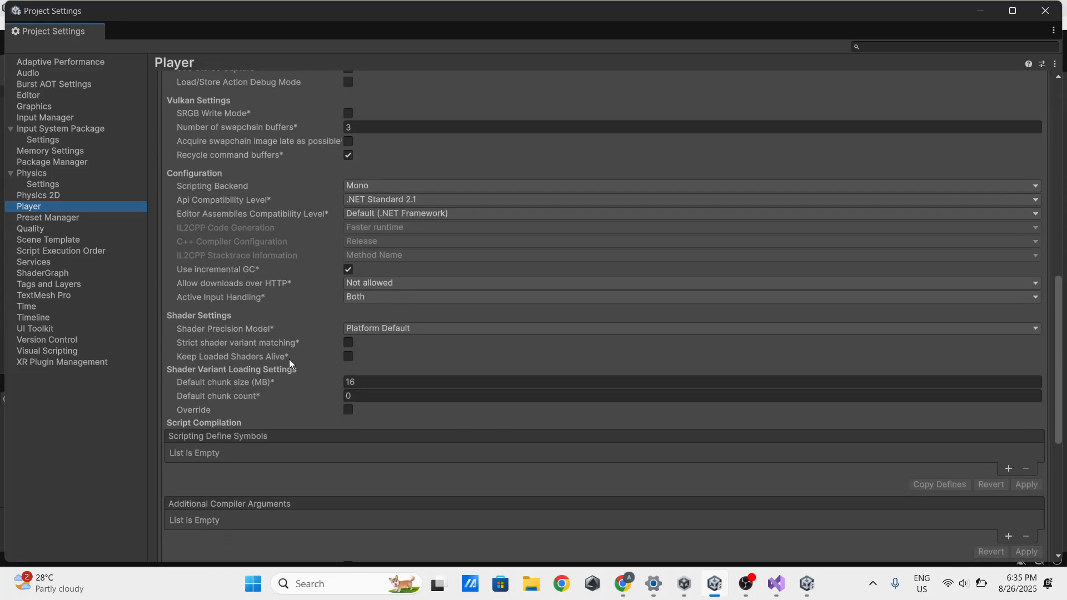
scroll(289, 359, up, 1)
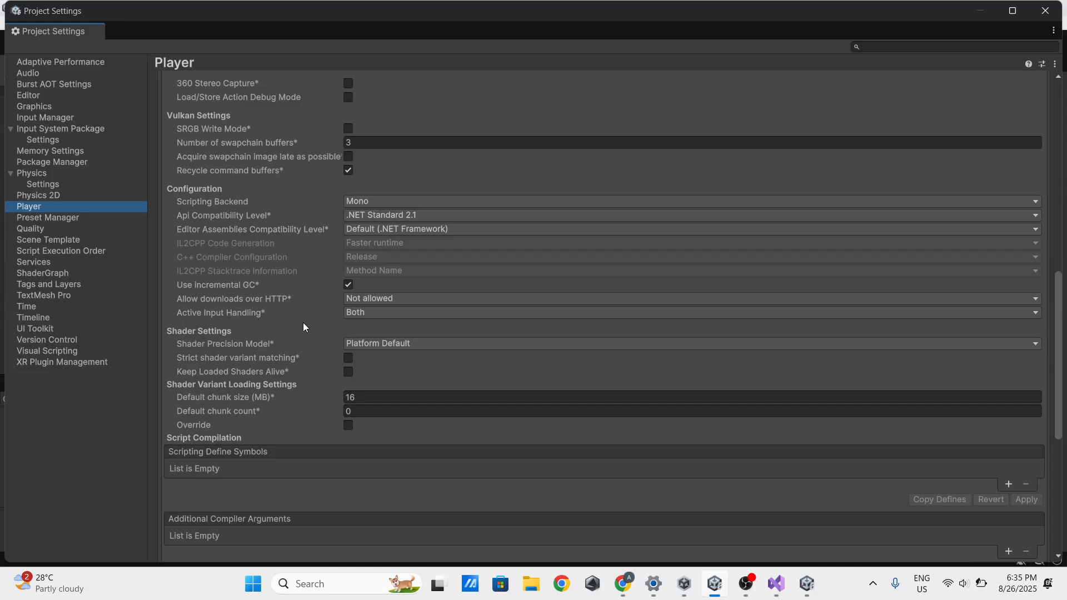
click(385, 314)
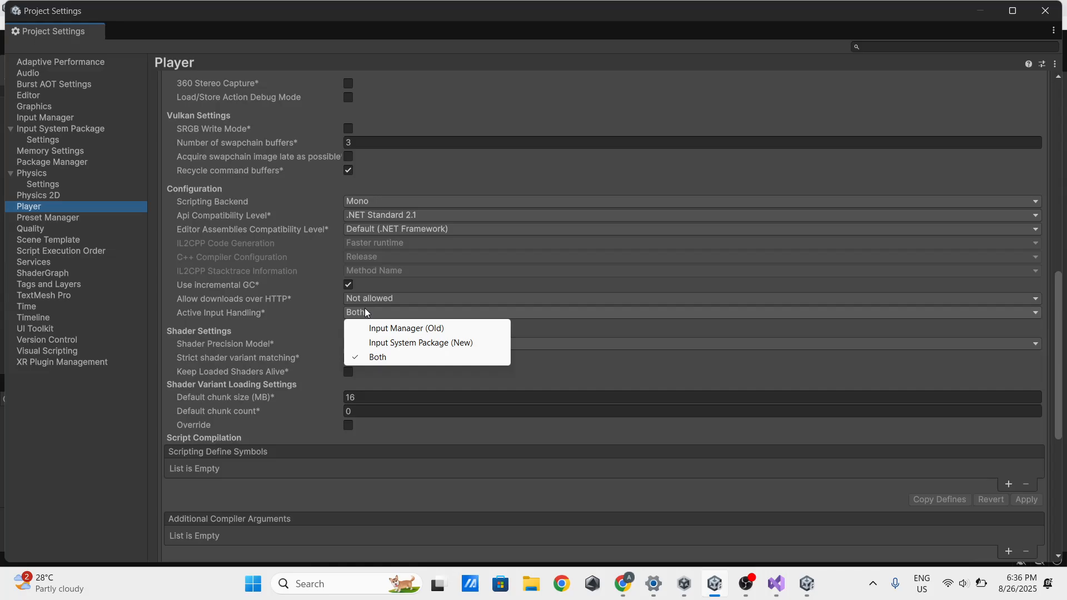
click(806, 583)
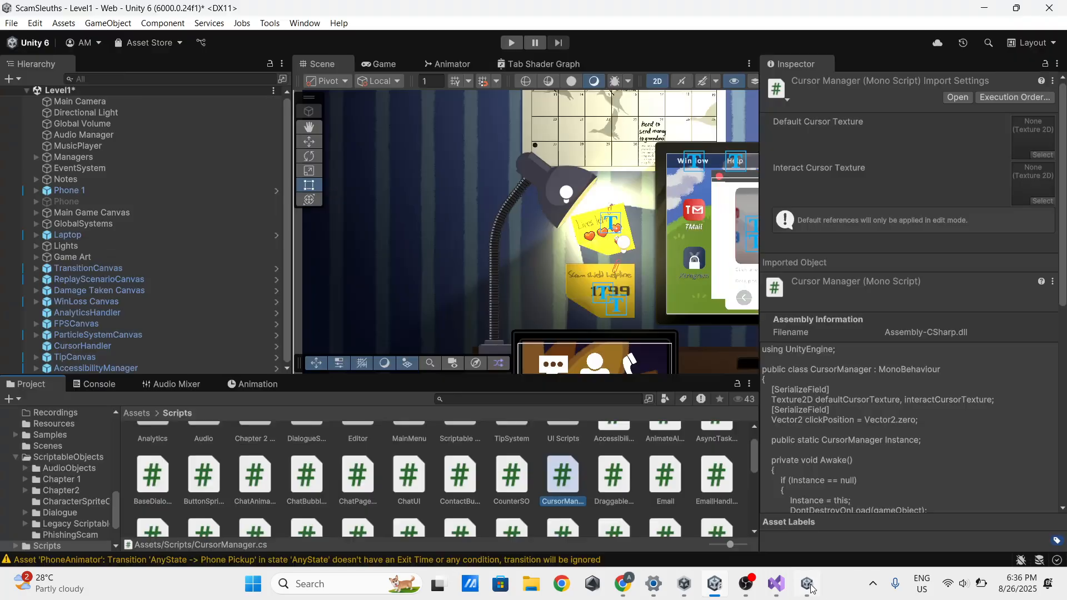
click(715, 583)
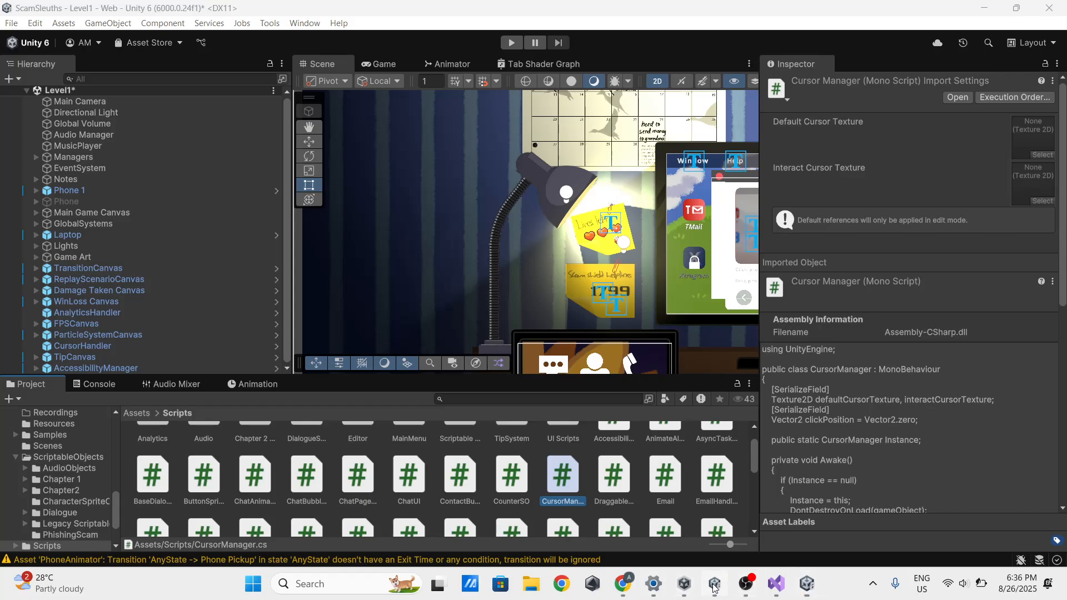
scroll(412, 360, down, 5)
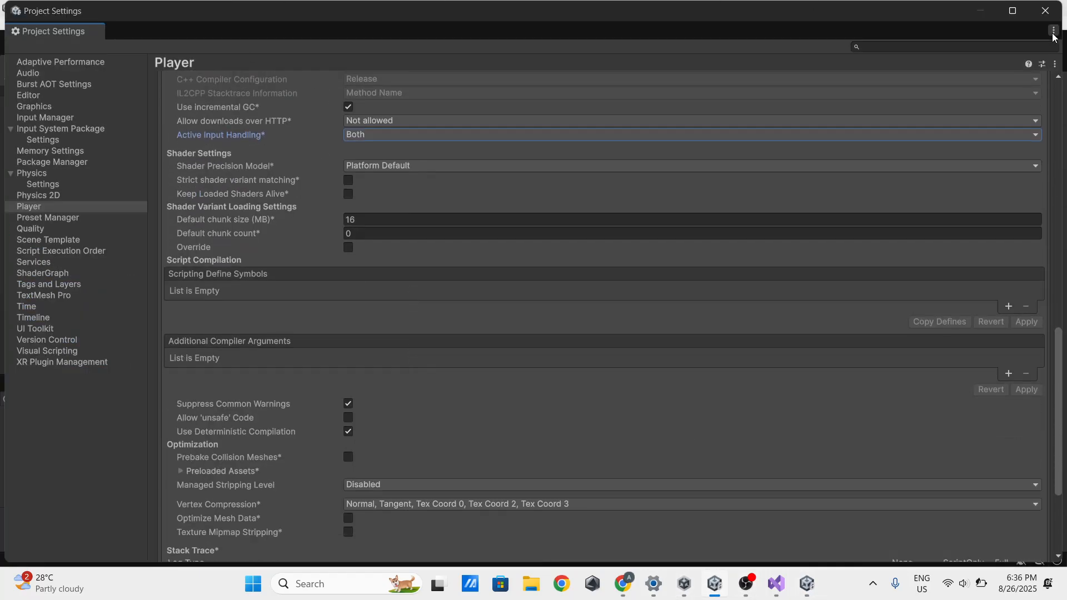
click(1046, 17)
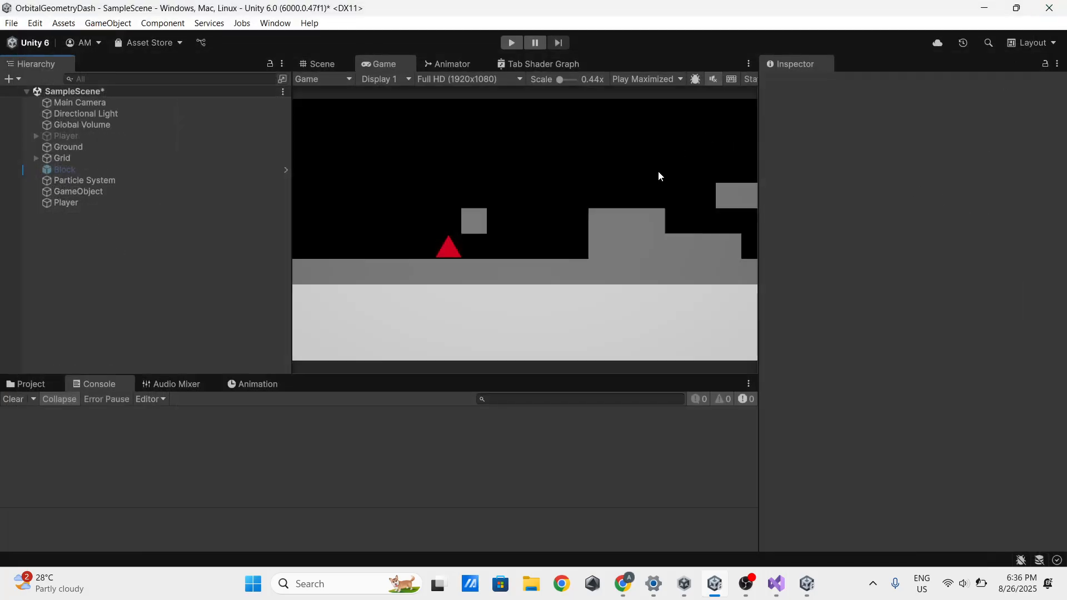
- Show the project's Assets folder and collapse the individual actions under the InputSystem_Actions asset
click(49, 389)
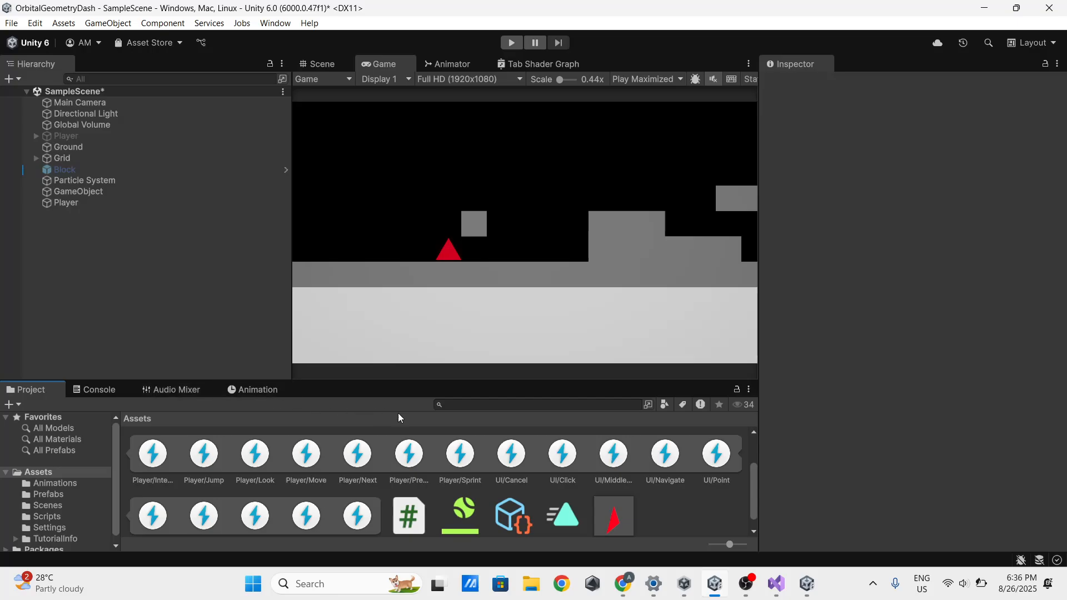
scroll(522, 473, down, 1)
scroll(239, 476, up, 3)
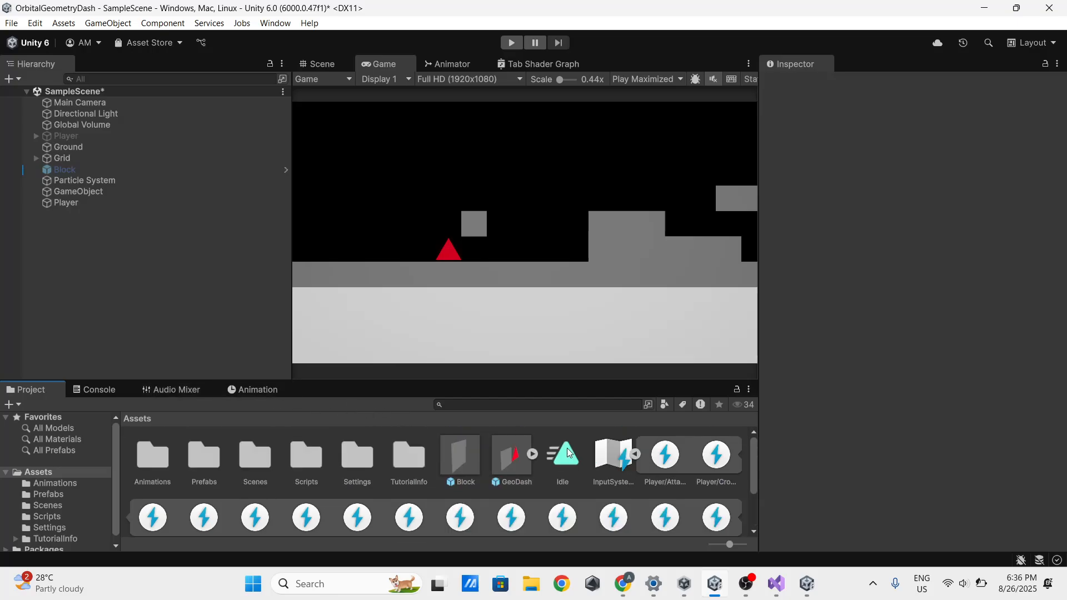
click(635, 455)
scroll(635, 457, down, 1)
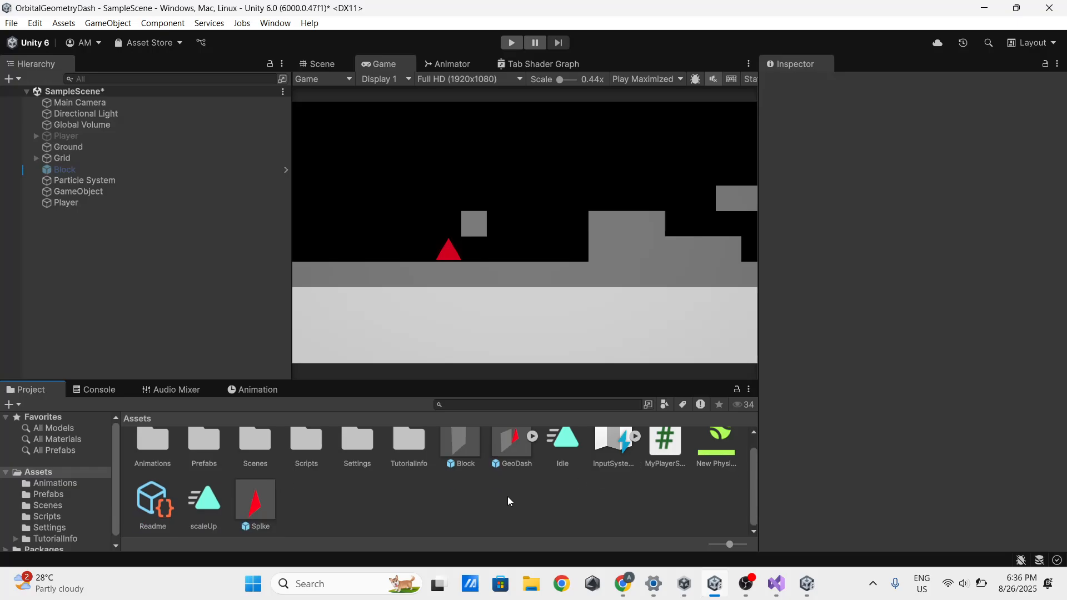
- Open the Package Manager and examine the Input System package among the packages in the project
click(275, 24)
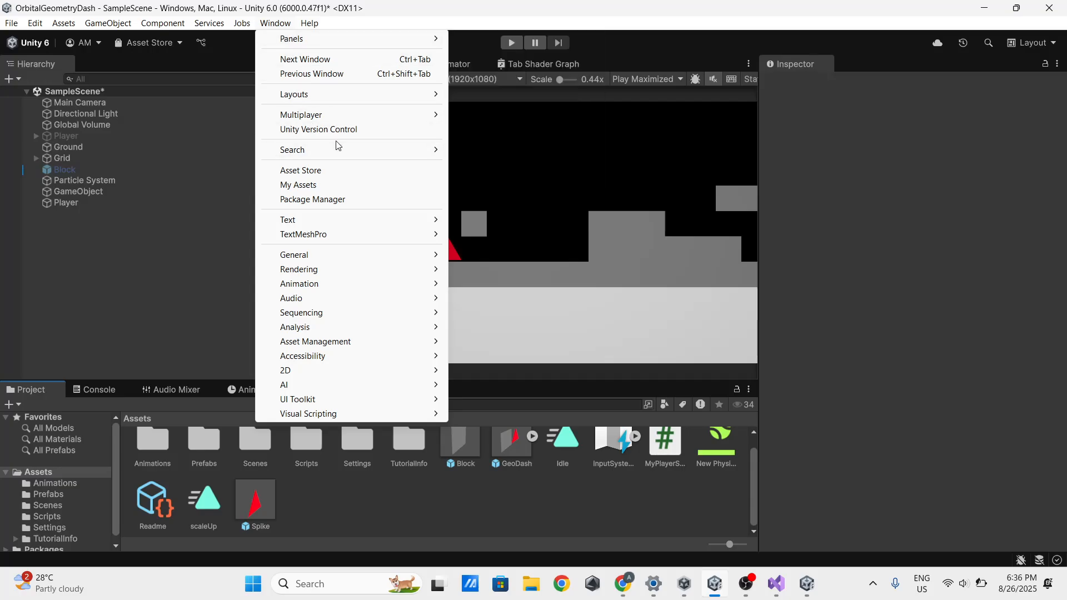
click(347, 199)
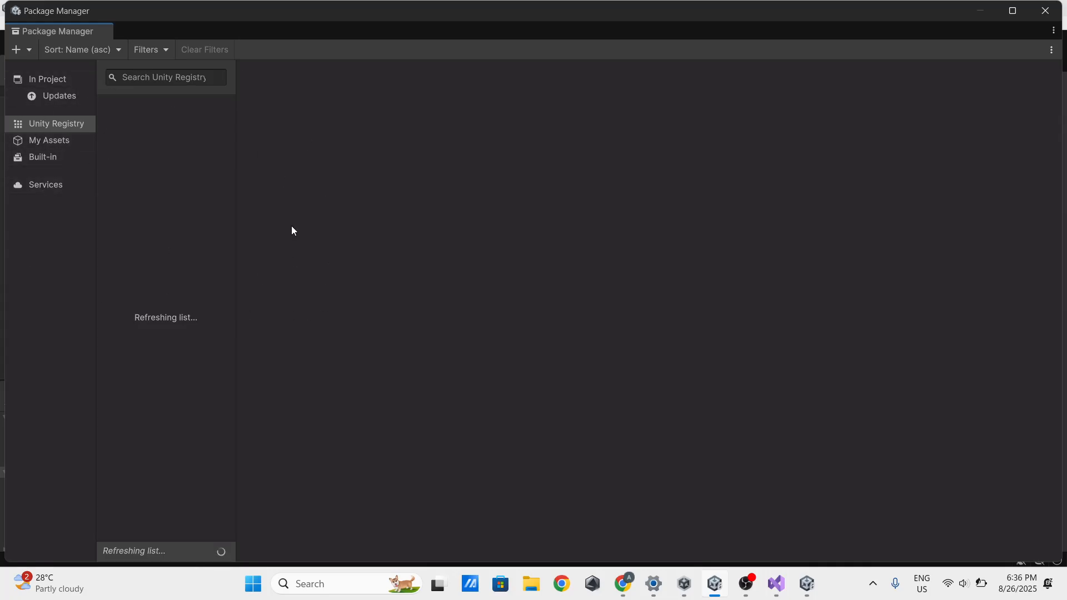
click(36, 72)
scroll(167, 208, down, 3)
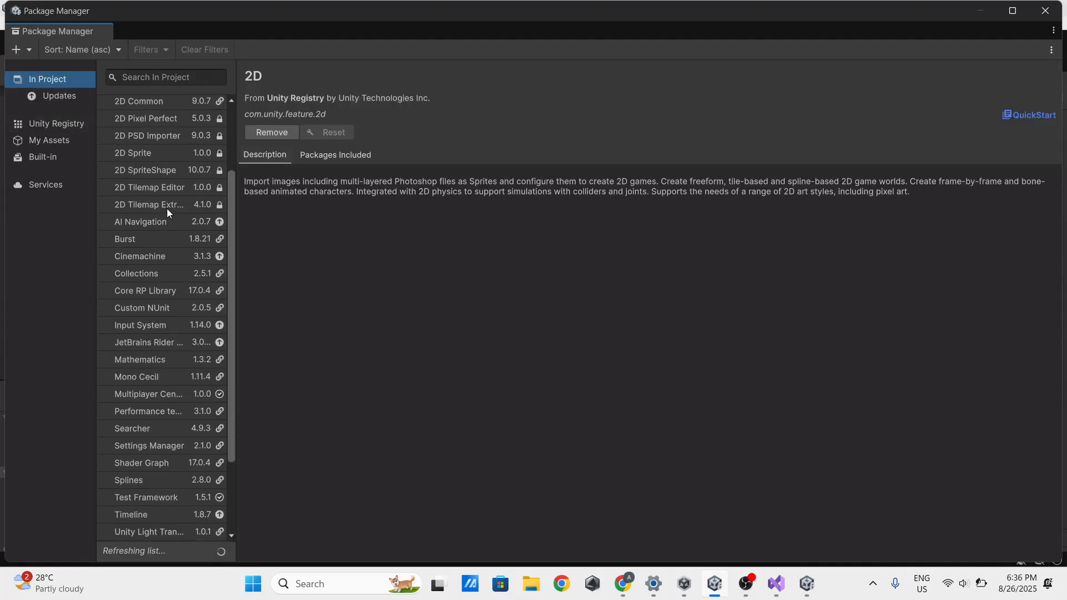
scroll(167, 209, down, 2)
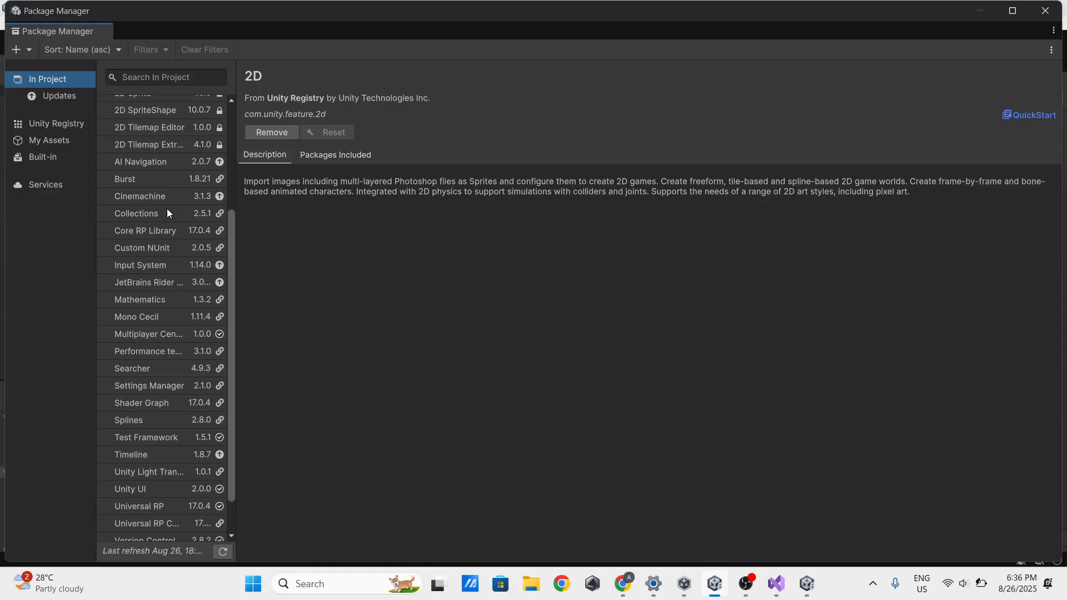
scroll(166, 209, up, 2)
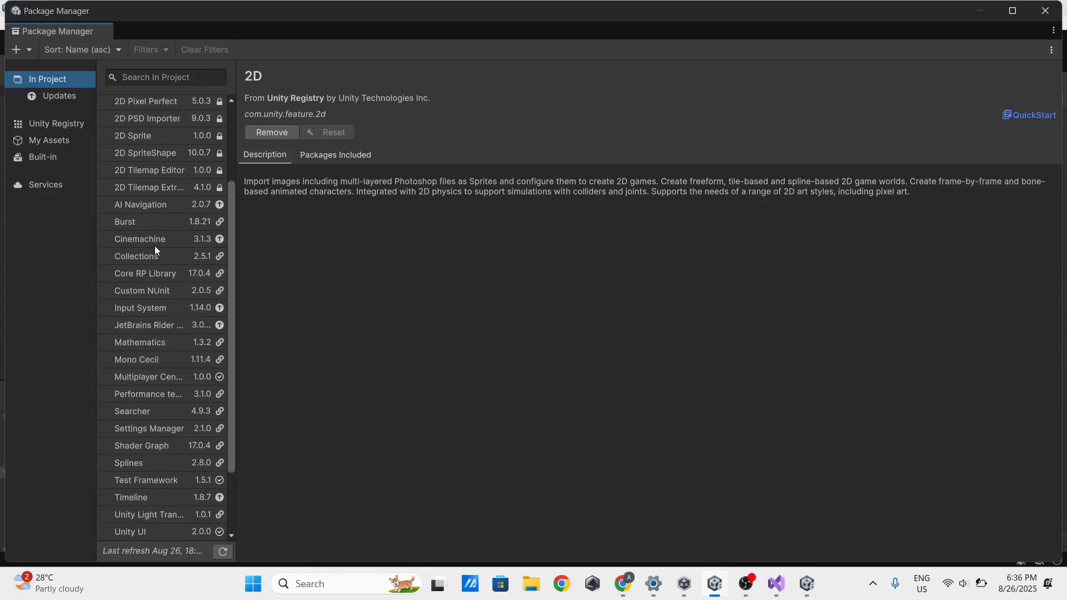
click(153, 308)
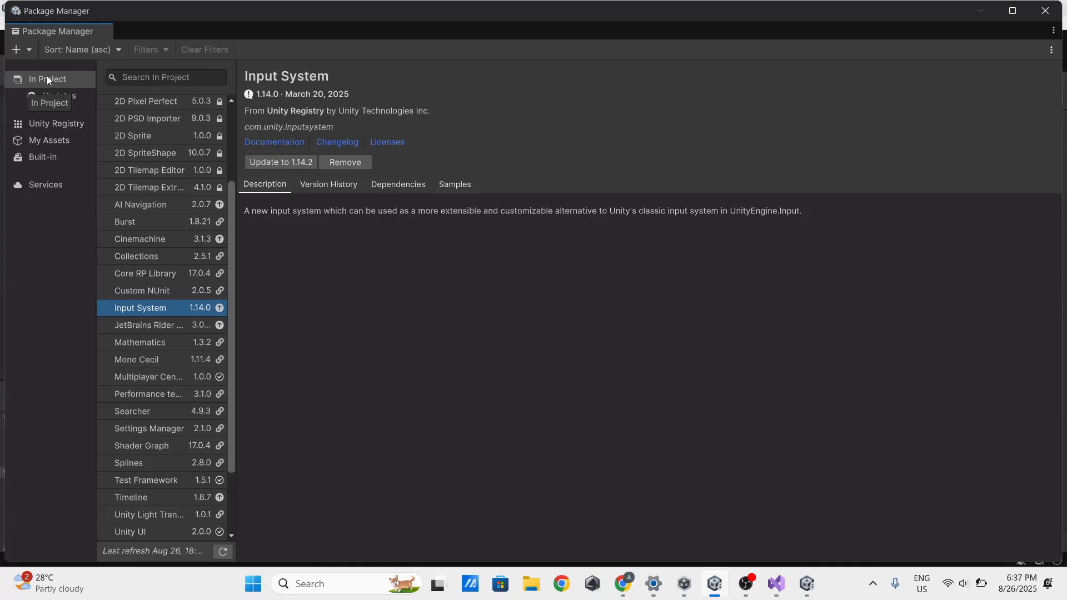
scroll(152, 307, up, 1)
scroll(153, 304, down, 1)
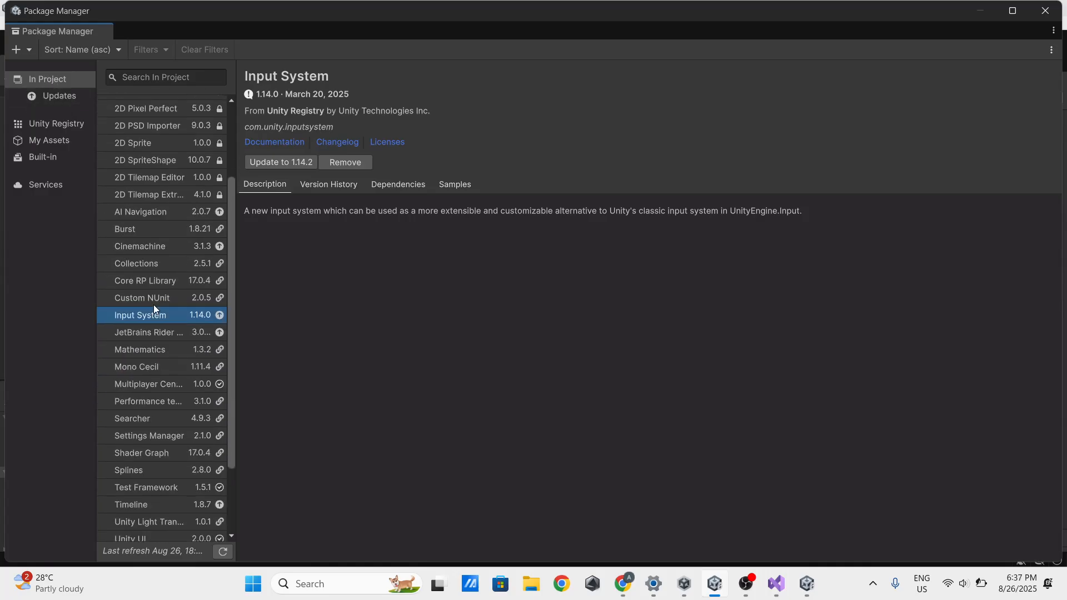
scroll(154, 305, down, 2)
scroll(153, 309, down, 1)
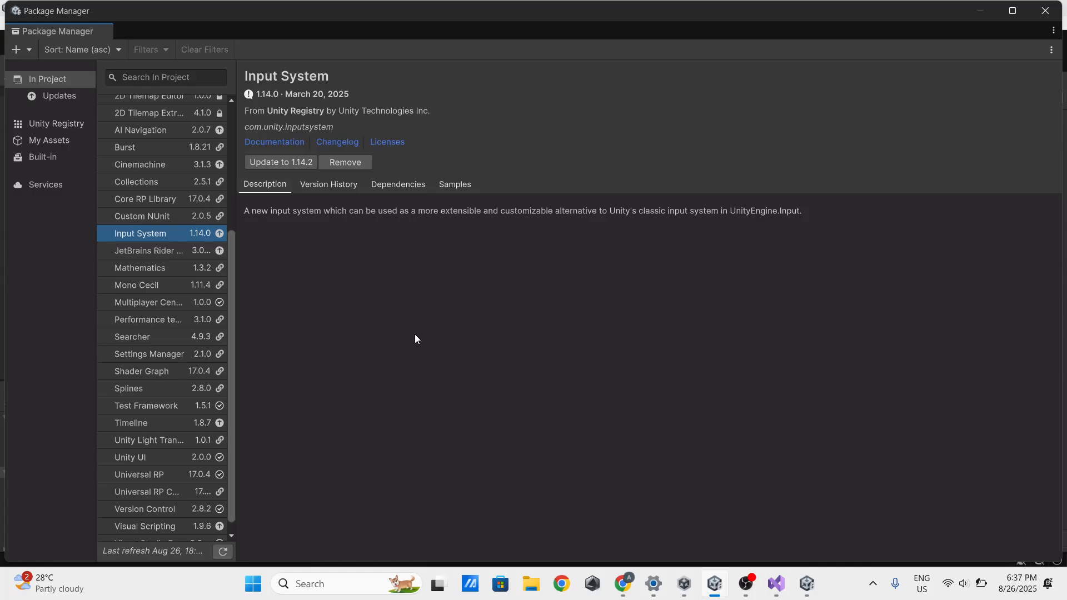
- Search the Unity Registry for "InputS" in the Package Manager, and close it
click(61, 125)
click(143, 83)
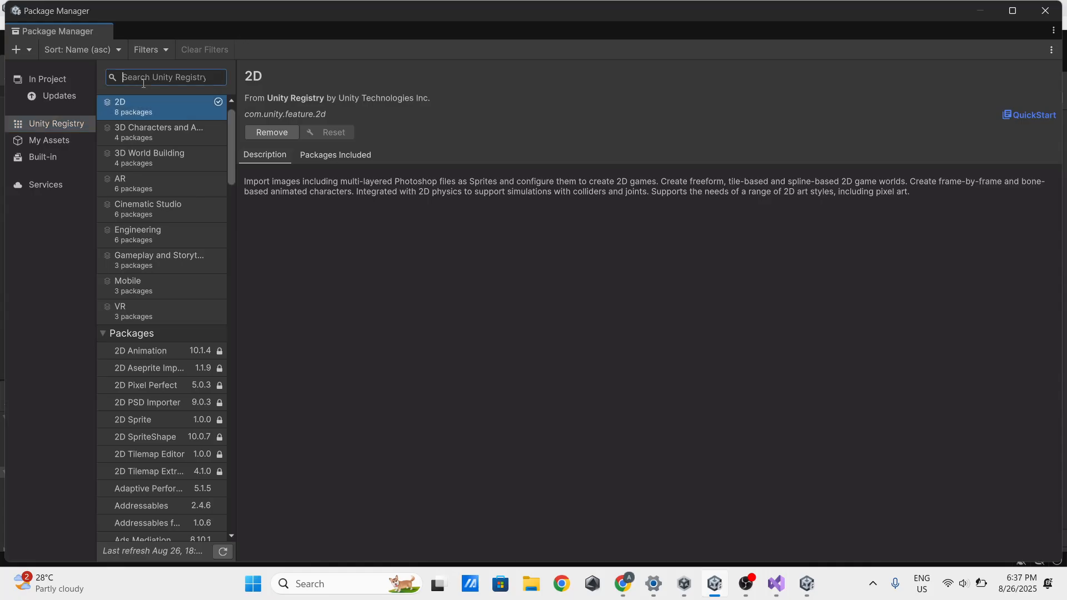
text(InputS)
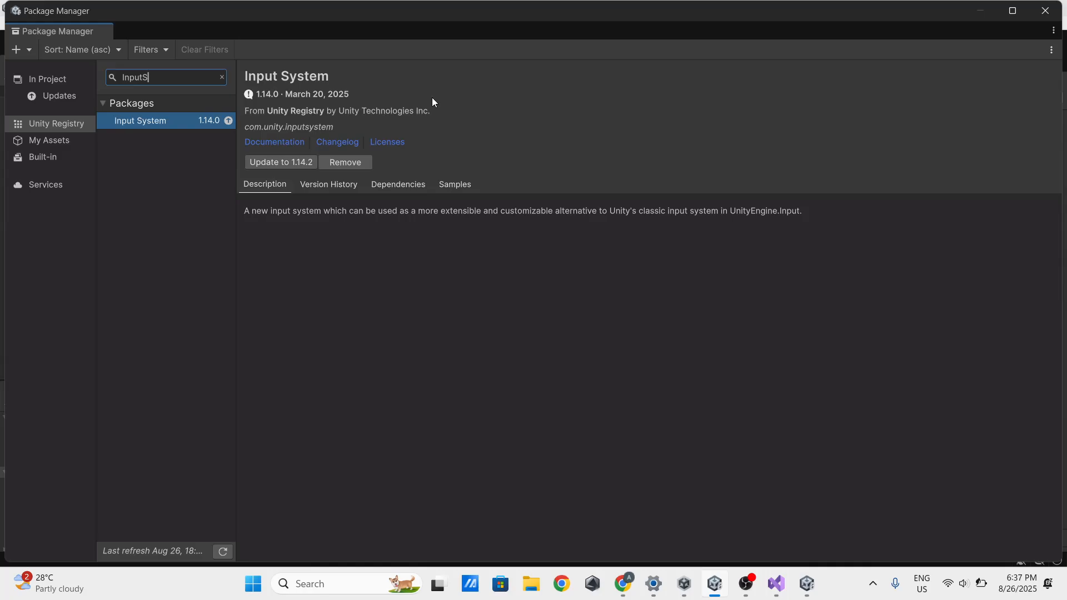
click(1045, 14)
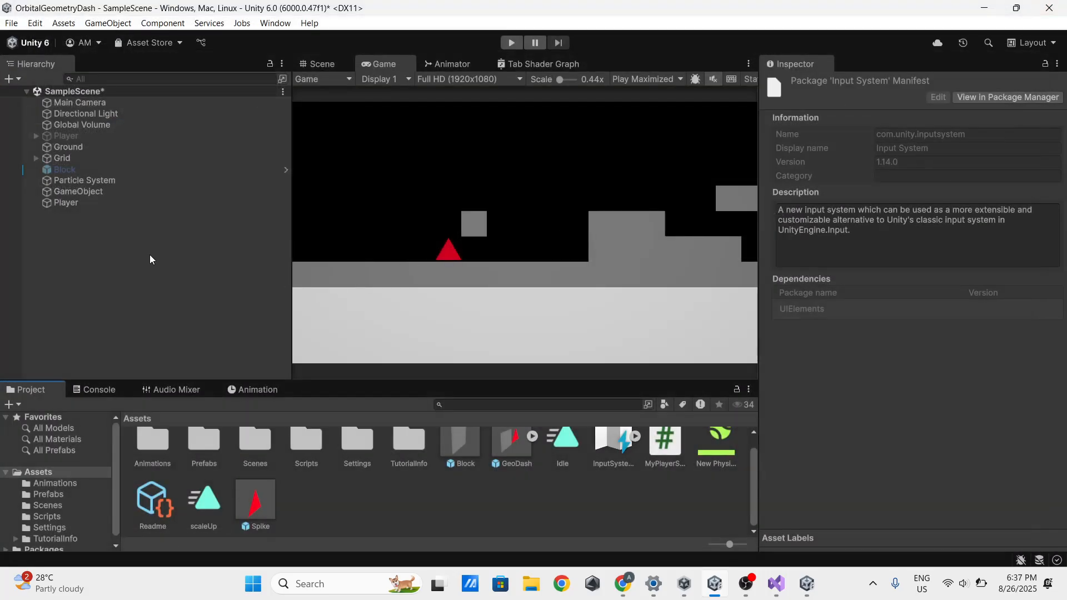
right_click(332, 485)
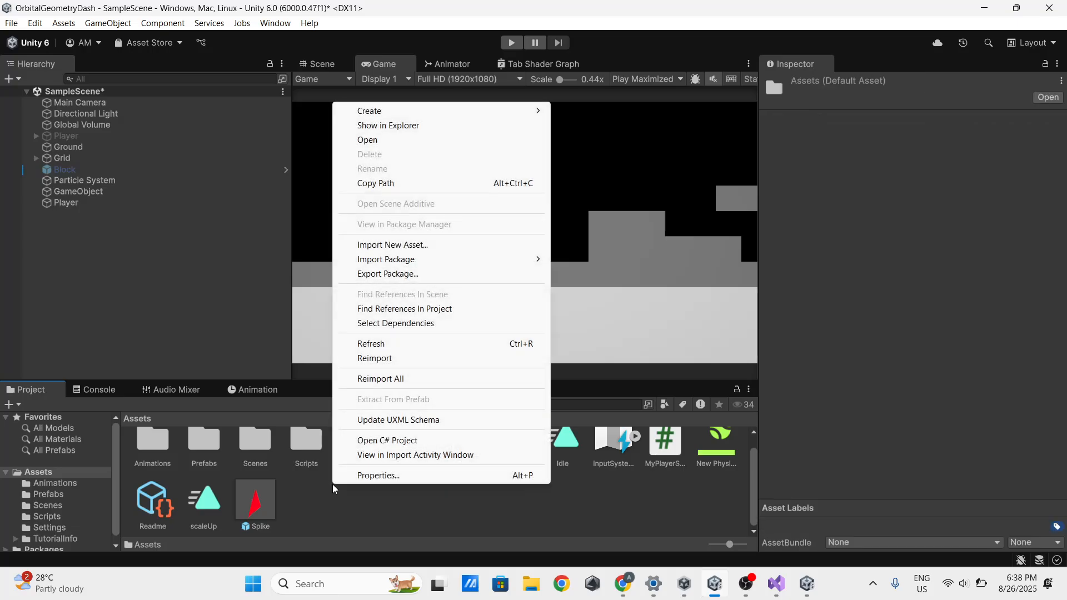
mouse_move(471, 120)
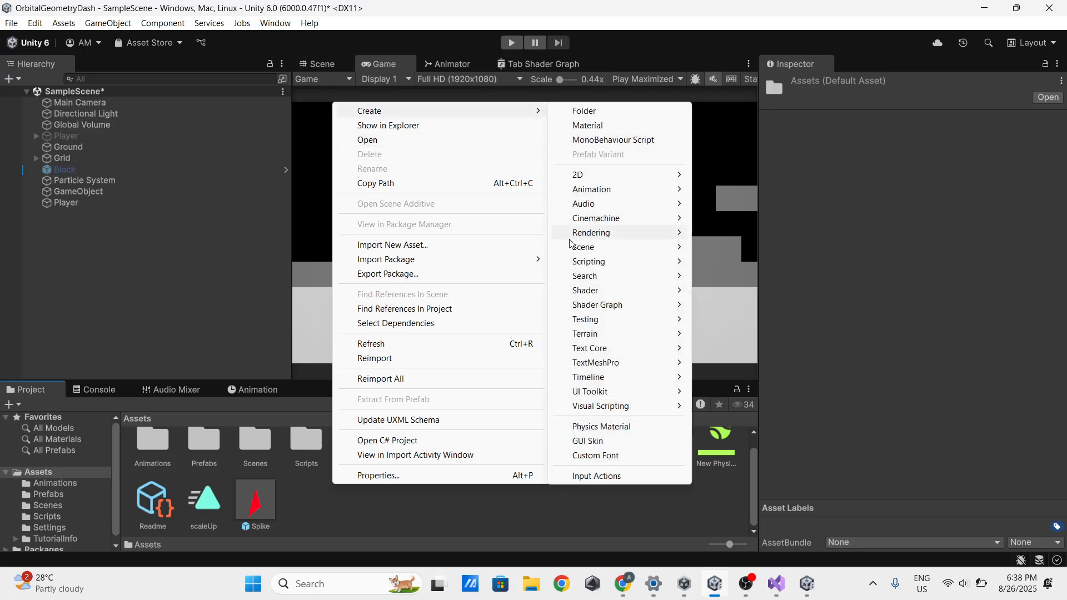
mouse_move(576, 246)
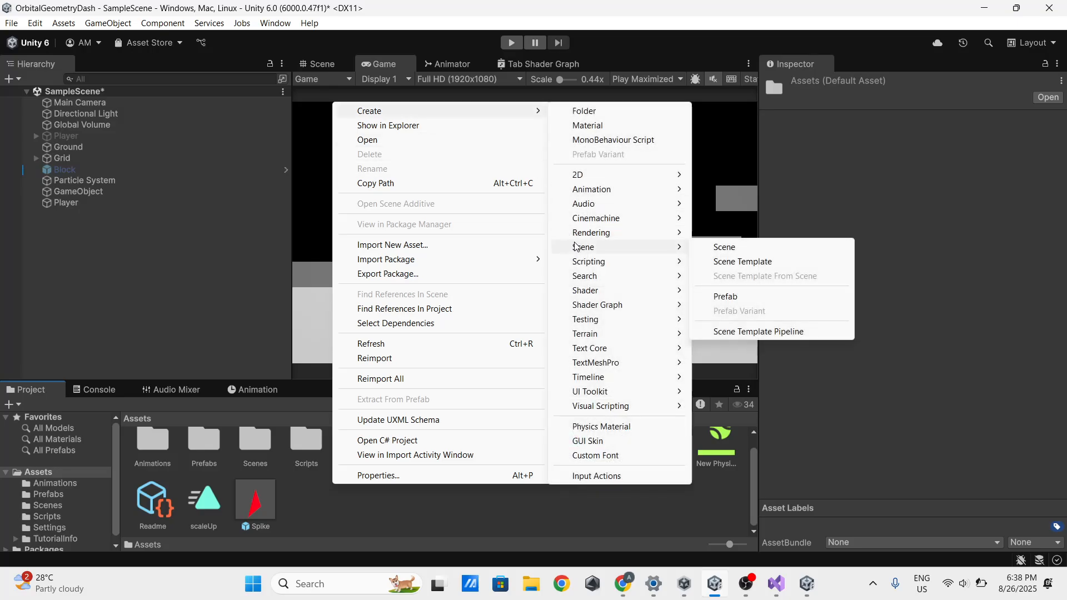
mouse_move(616, 381)
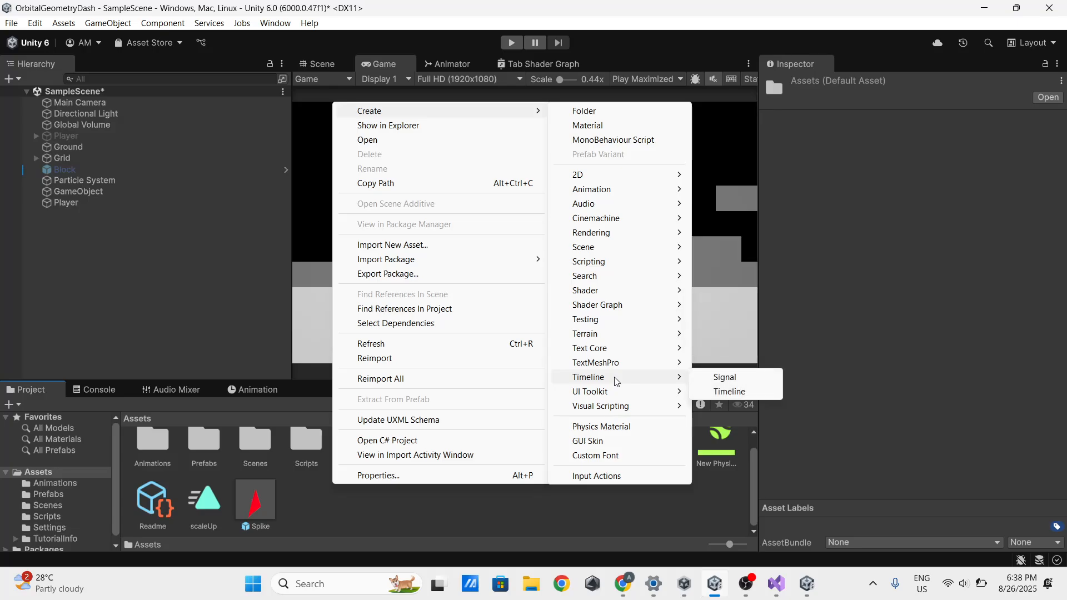
click(361, 528)
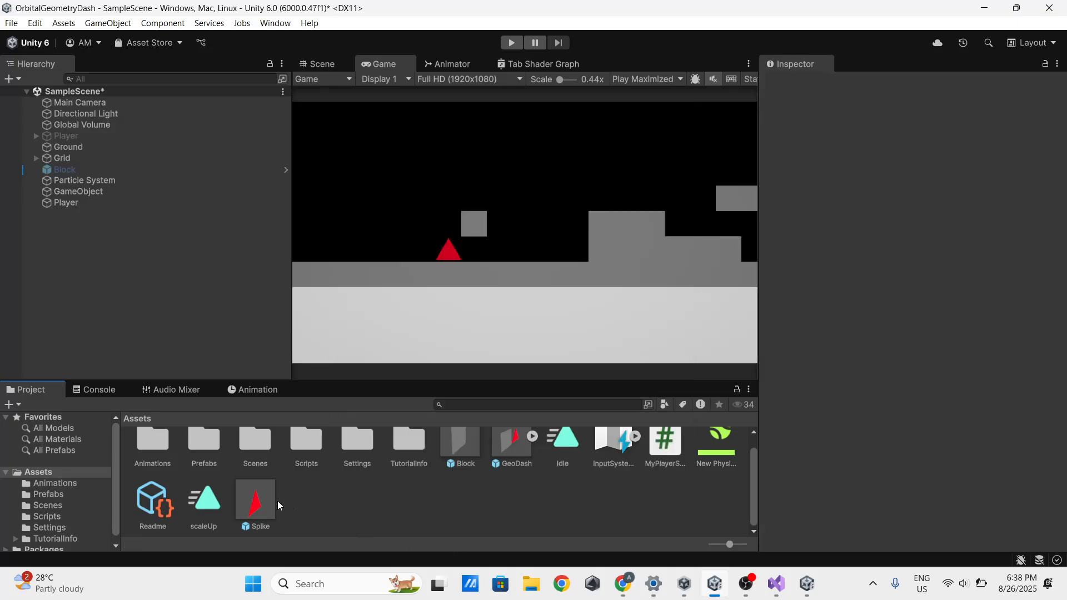
- Create an Input Actions asset named PlayerInputAction in the project's Assets folder
right_click(324, 488)
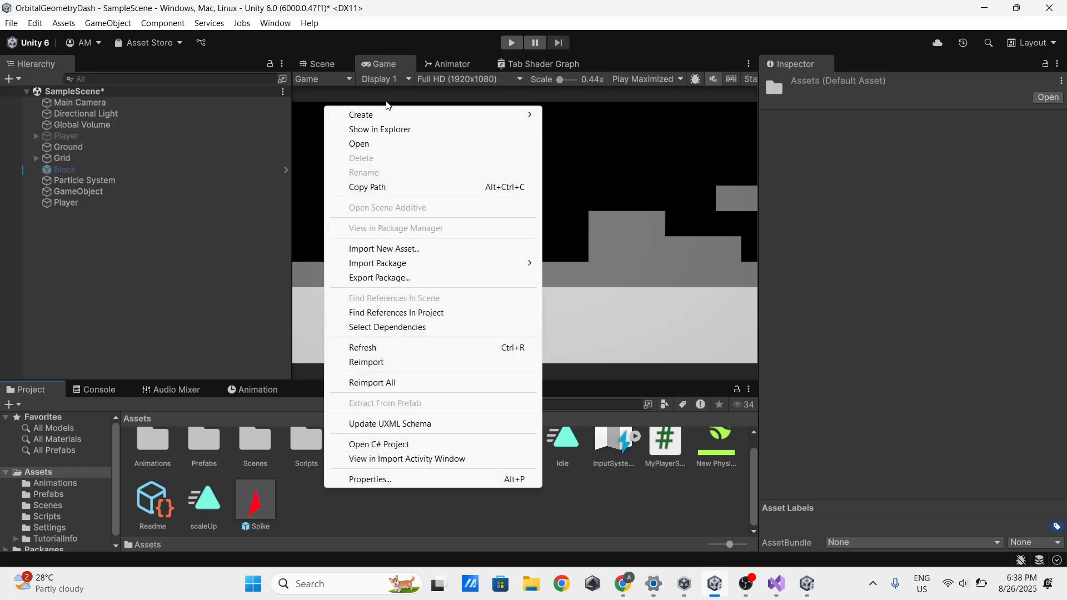
mouse_move(383, 114)
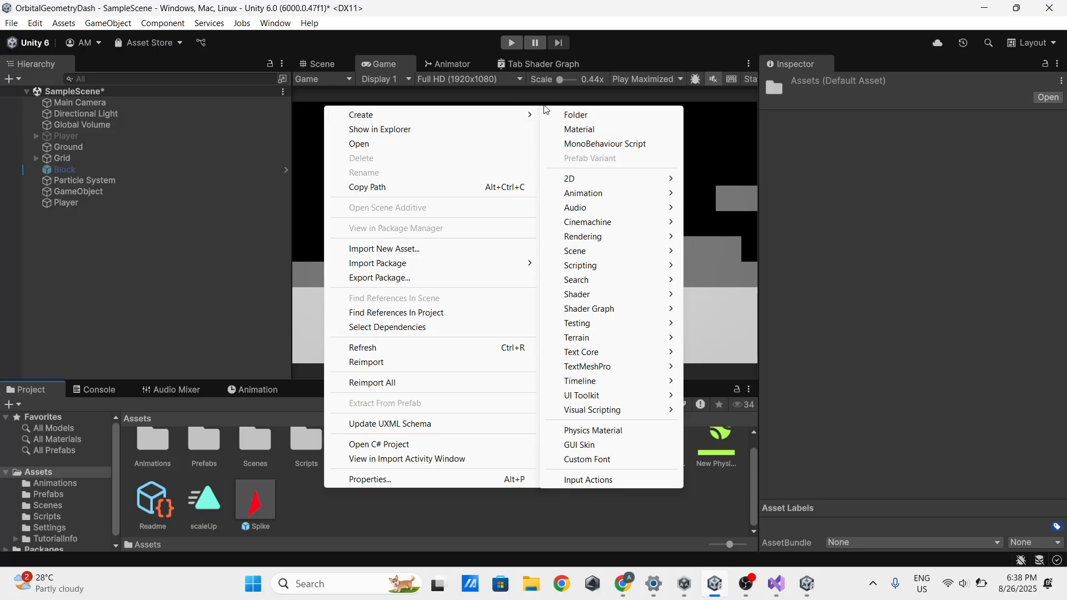
click(613, 479)
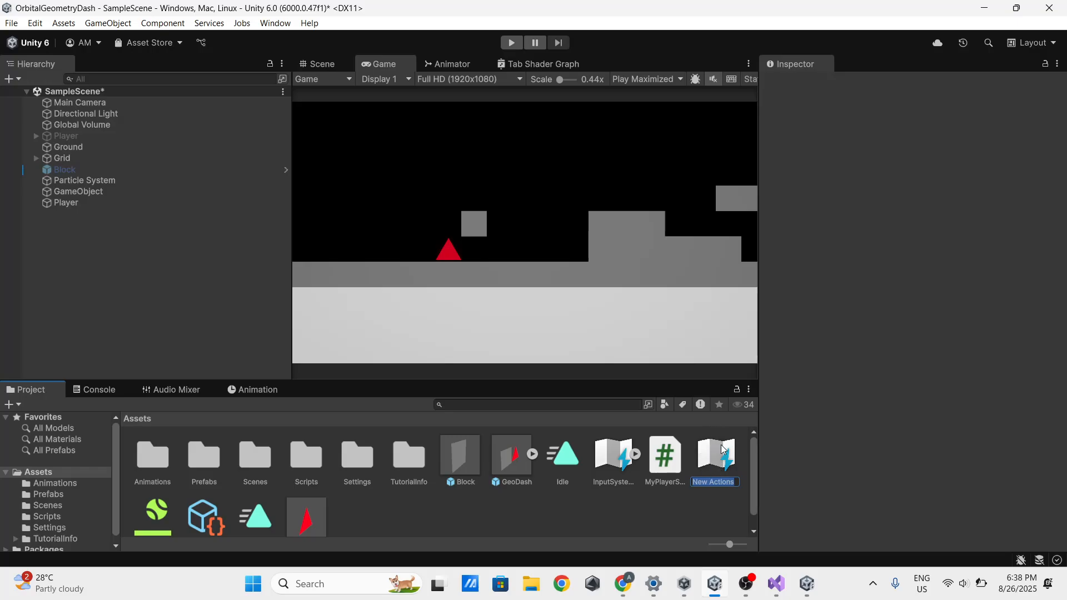
text(PlayerInputAction)
key(Return)
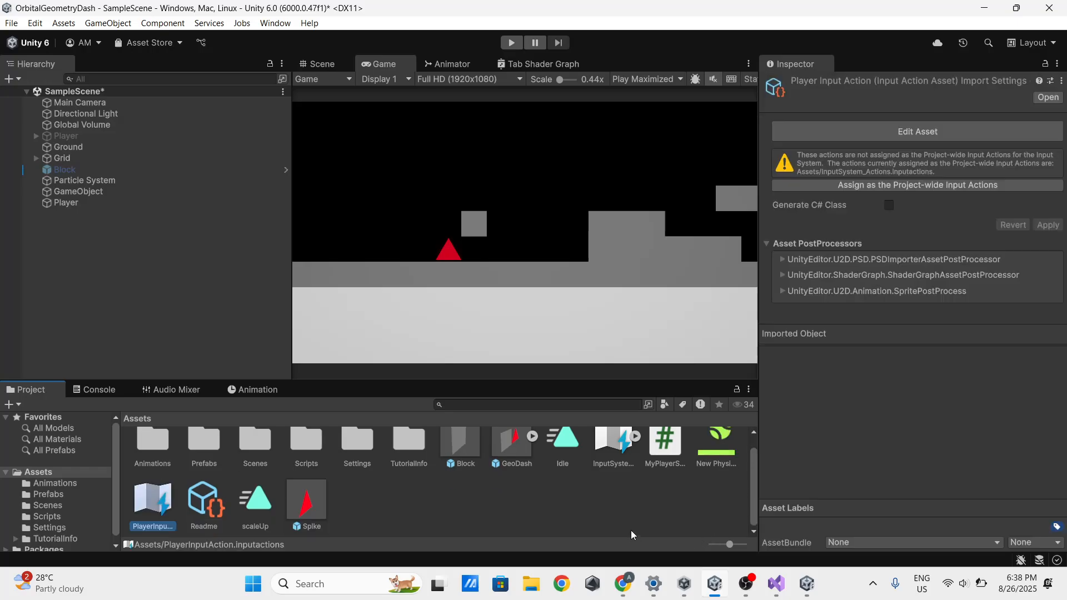
scroll(528, 498, up, 1)
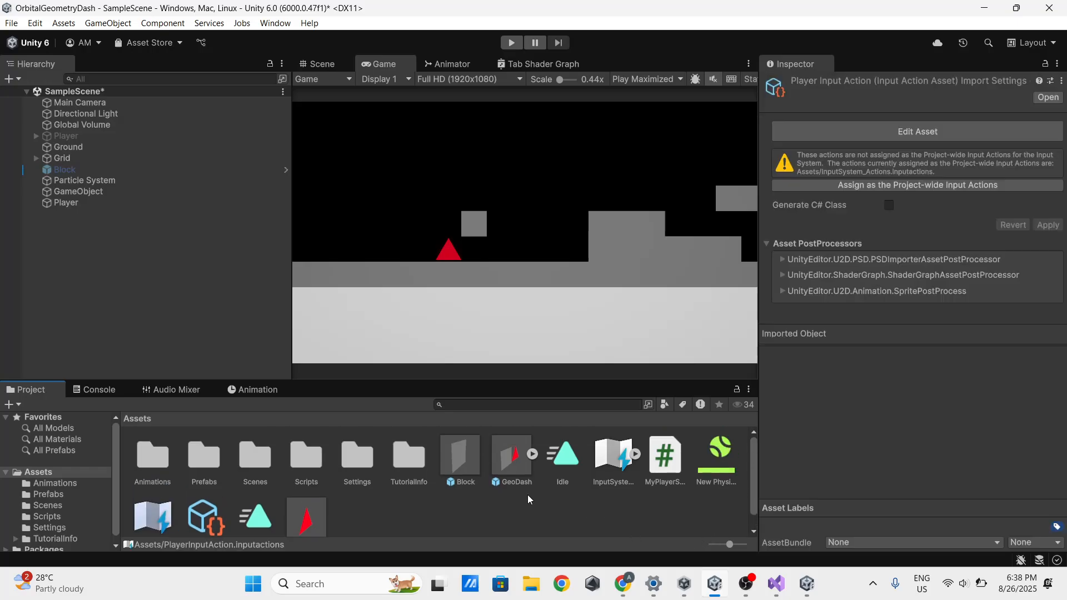
scroll(548, 520, down, 1)
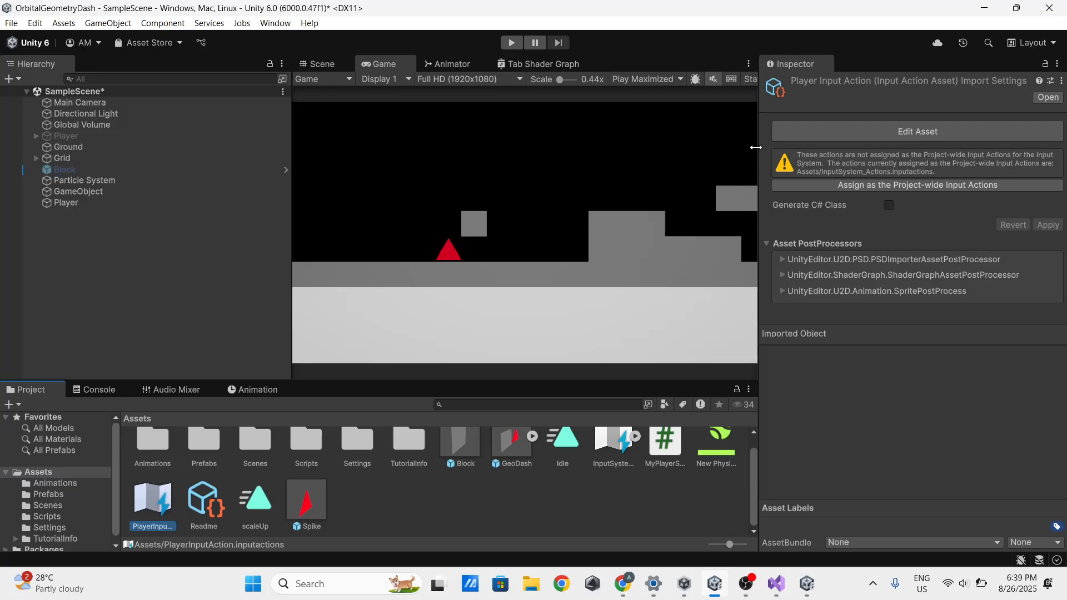
- Open the PlayerInputAction asset in the Input Actions Editor and add an action map named Keyboard
click(868, 131)
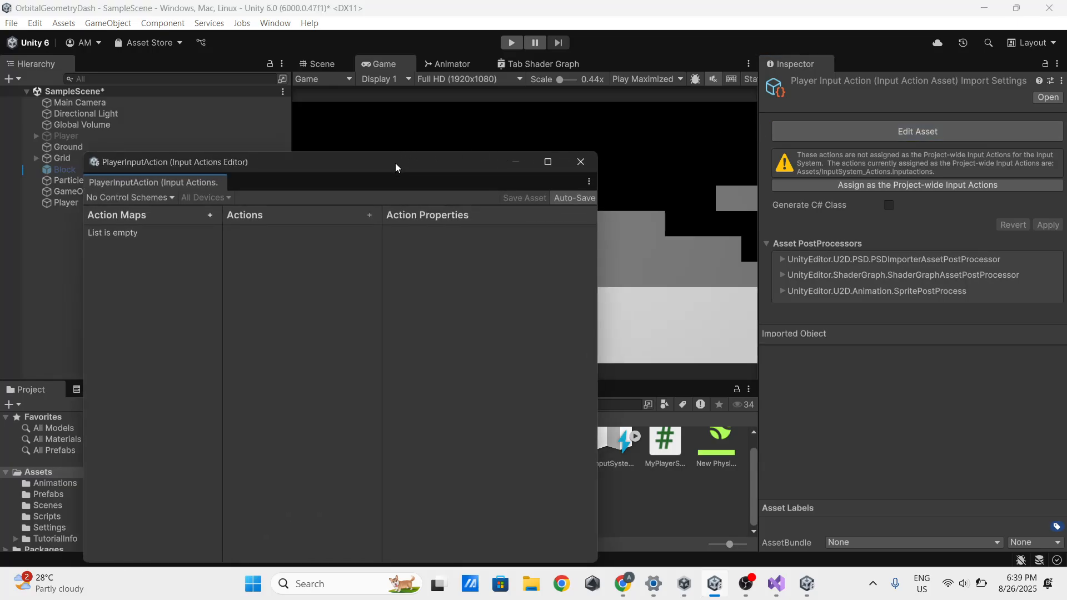
drag(395, 162, 481, 116)
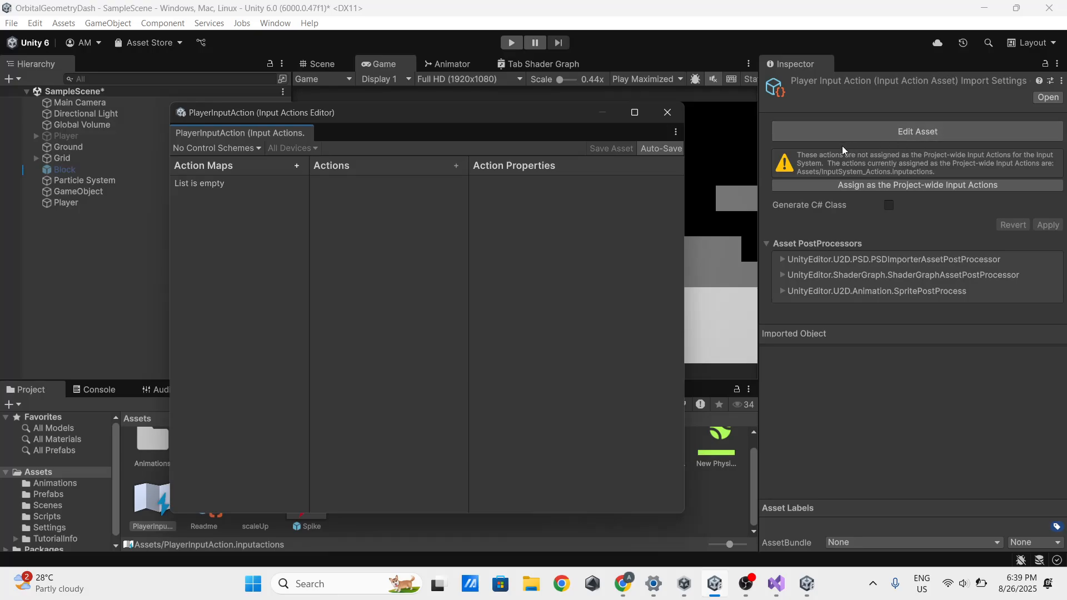
drag(448, 110, 530, 95)
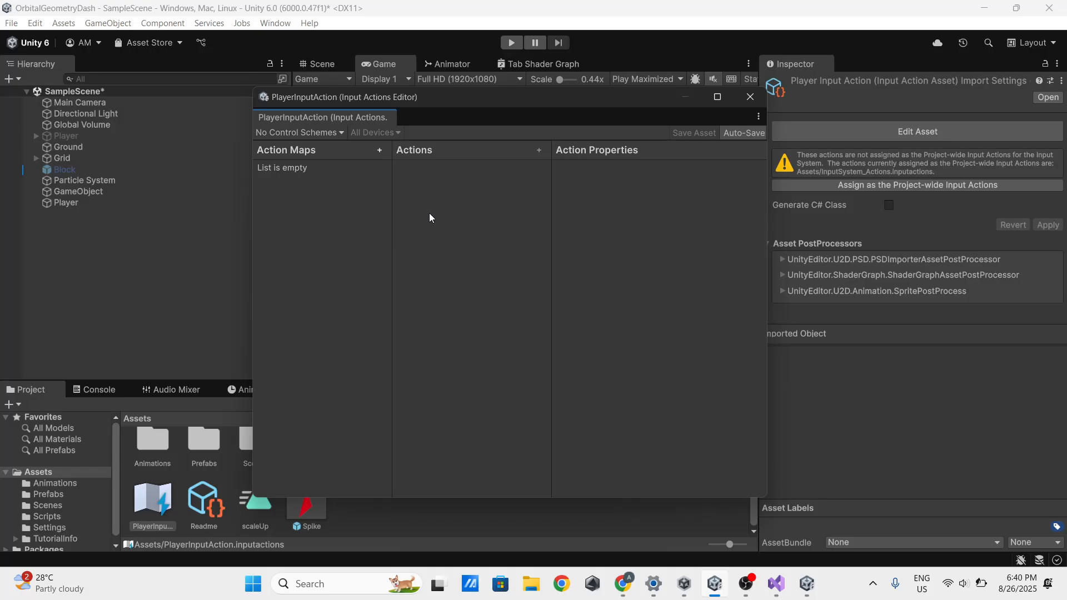
click(381, 150)
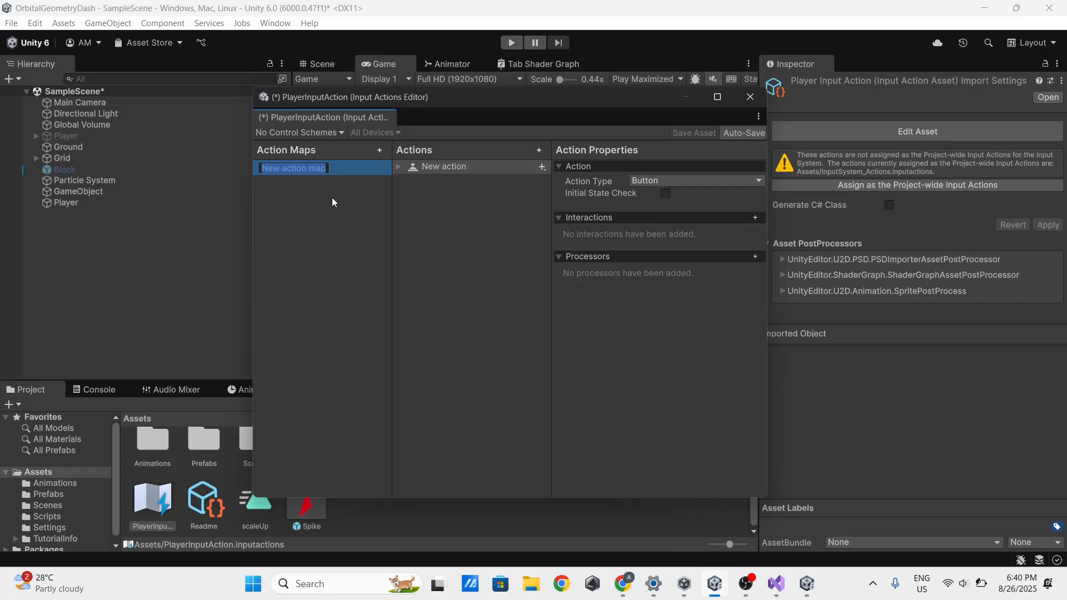
text(Keyboaed)
key(BackSpace)
key(BackSpace)
text(rd)
key(Return)
click(449, 222)
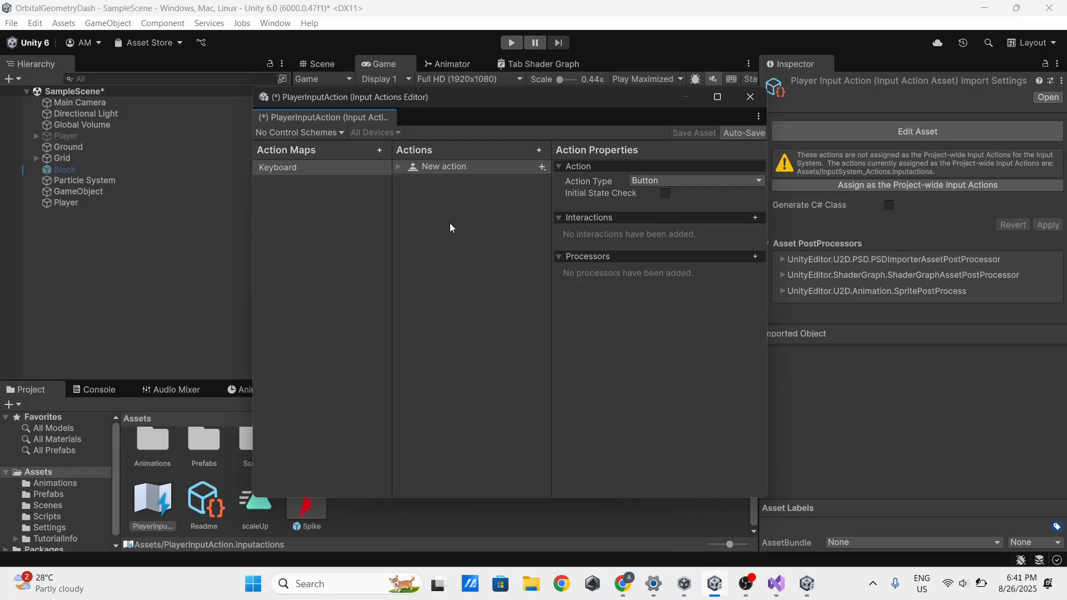
- Rename the new action in the Keyboard action map as Jump
click(466, 167)
double_click(465, 167)
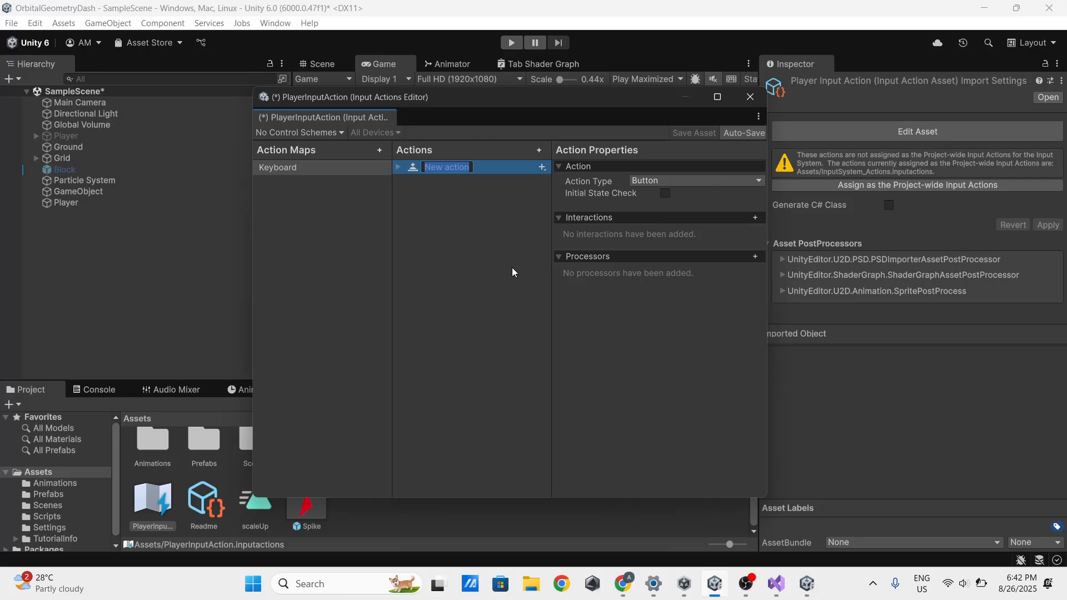
text(Jumpp)
key(BackSpace)
key(Return)
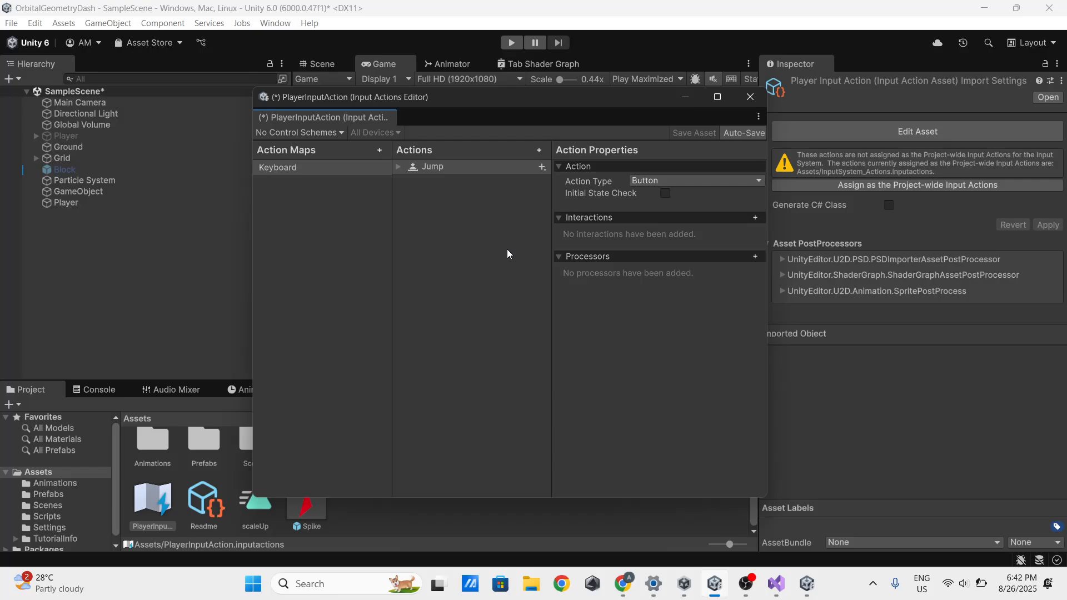
- Examine the Jump action's Action Type options, and try adding a Hold interaction before removing it again
click(665, 180)
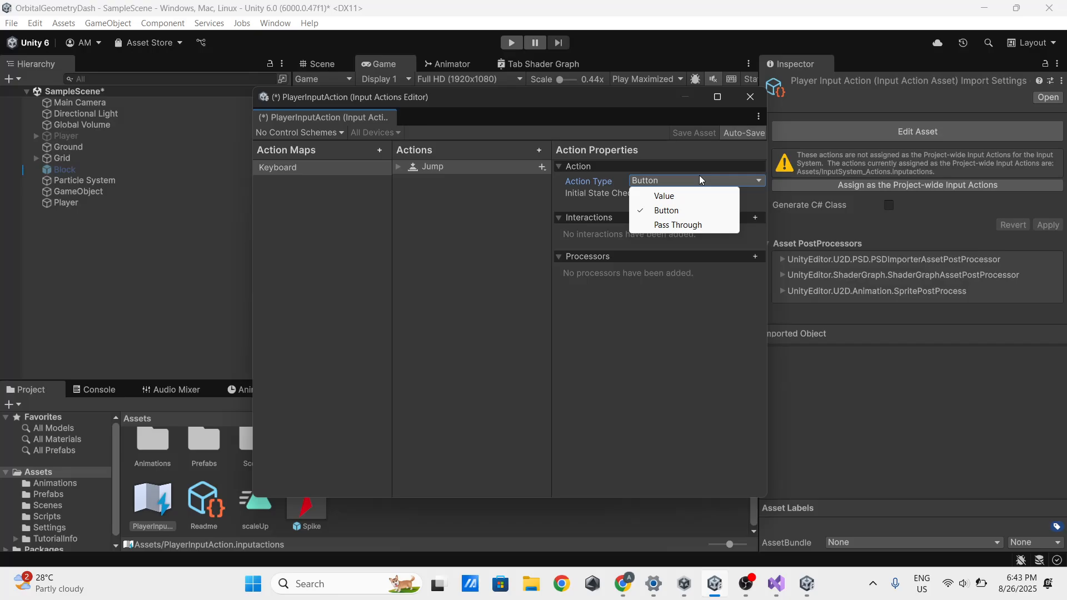
click(664, 302)
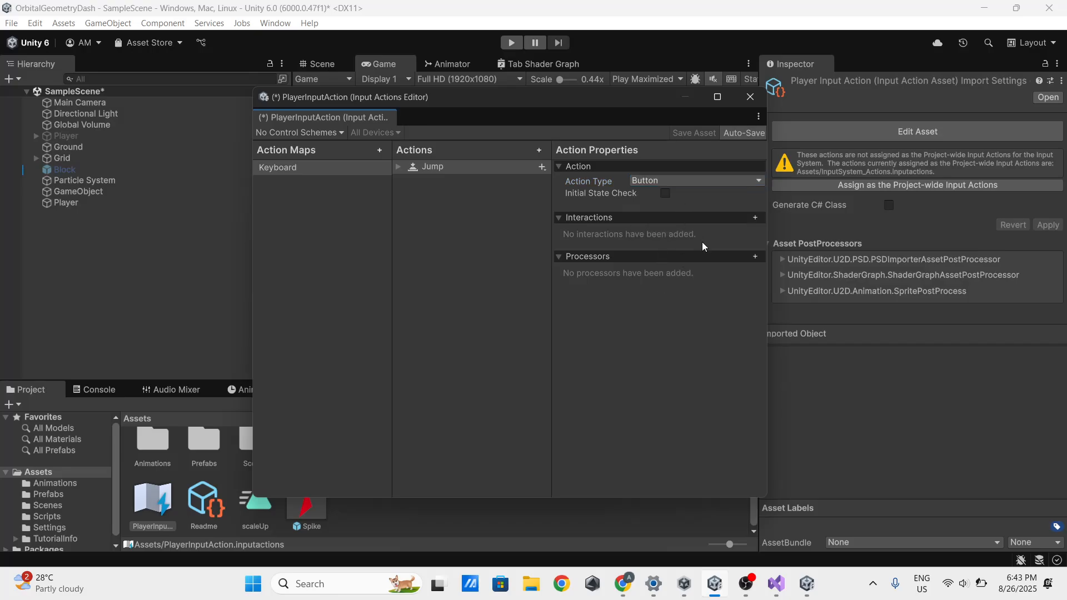
click(750, 218)
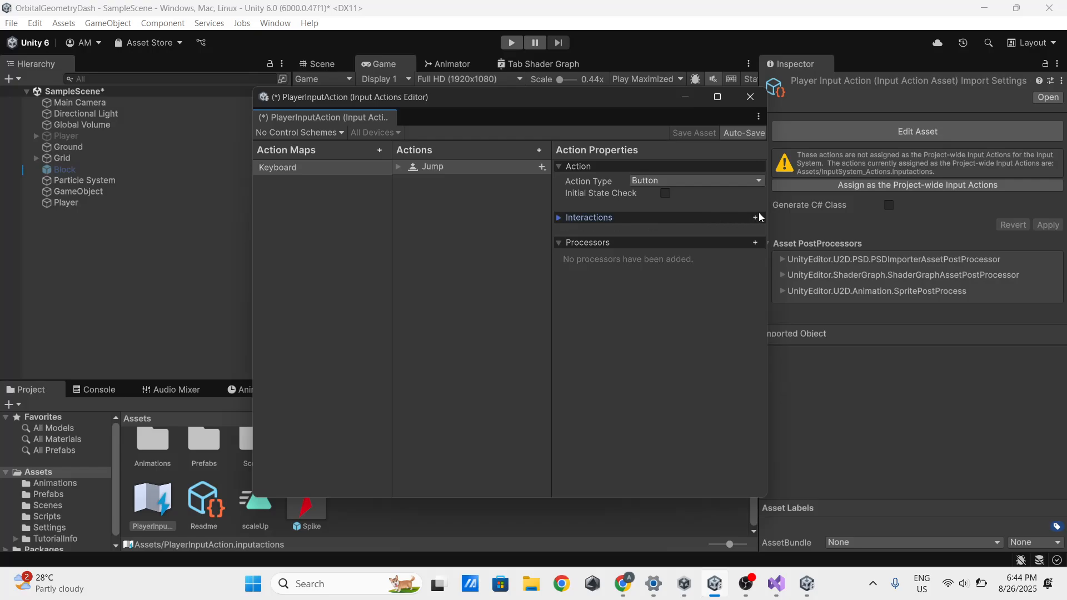
click(755, 217)
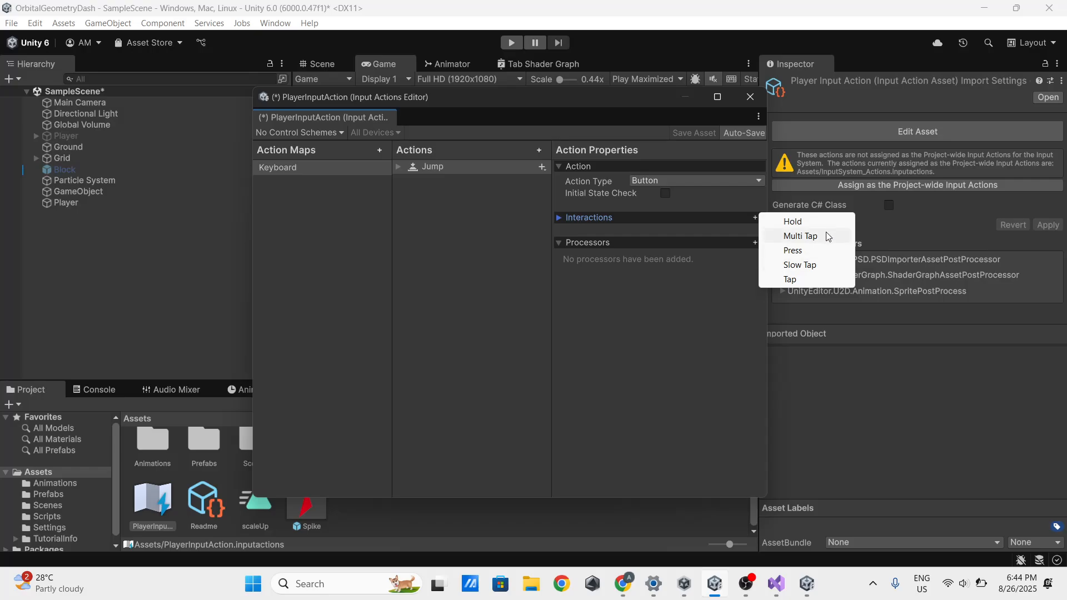
click(798, 230)
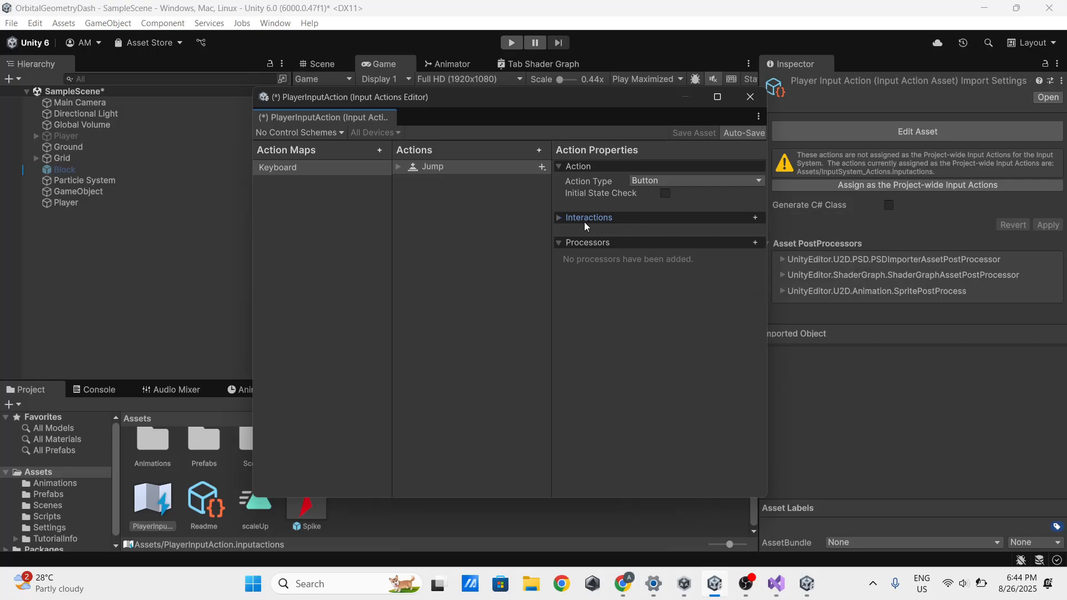
click(561, 218)
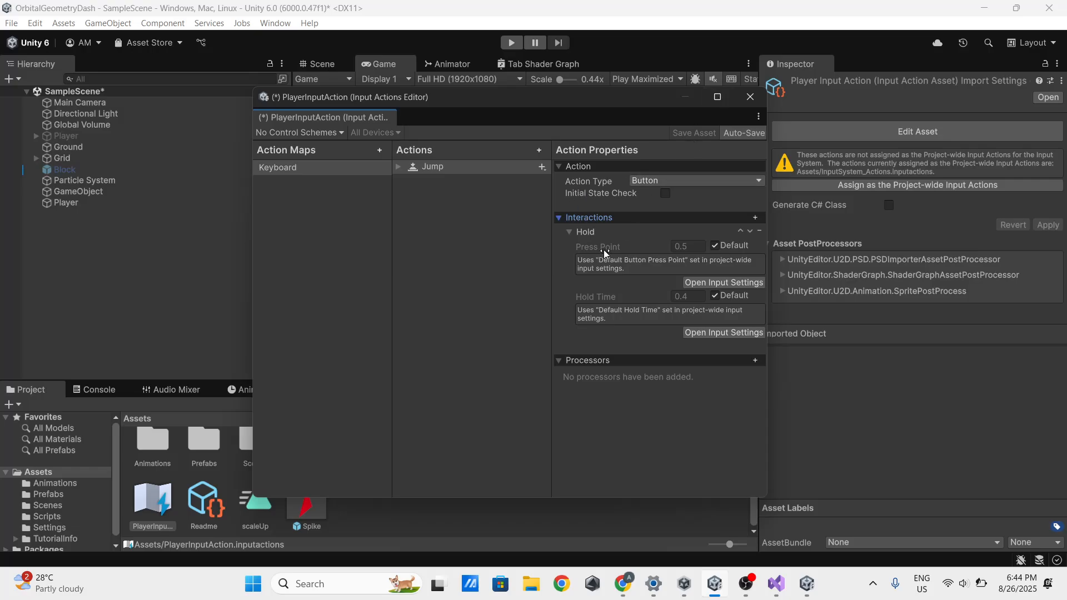
click(582, 230)
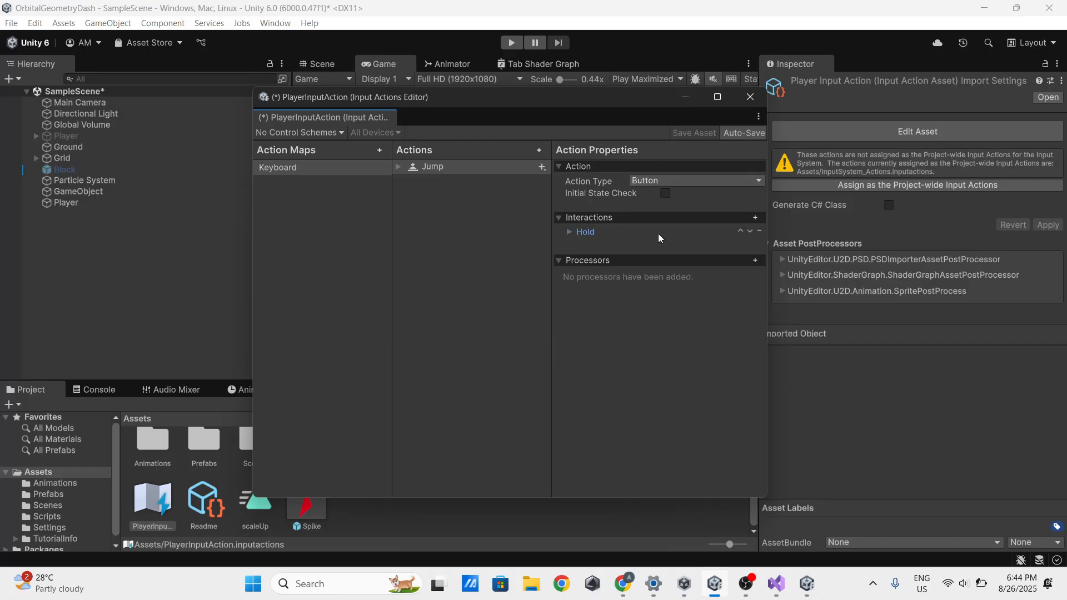
click(760, 230)
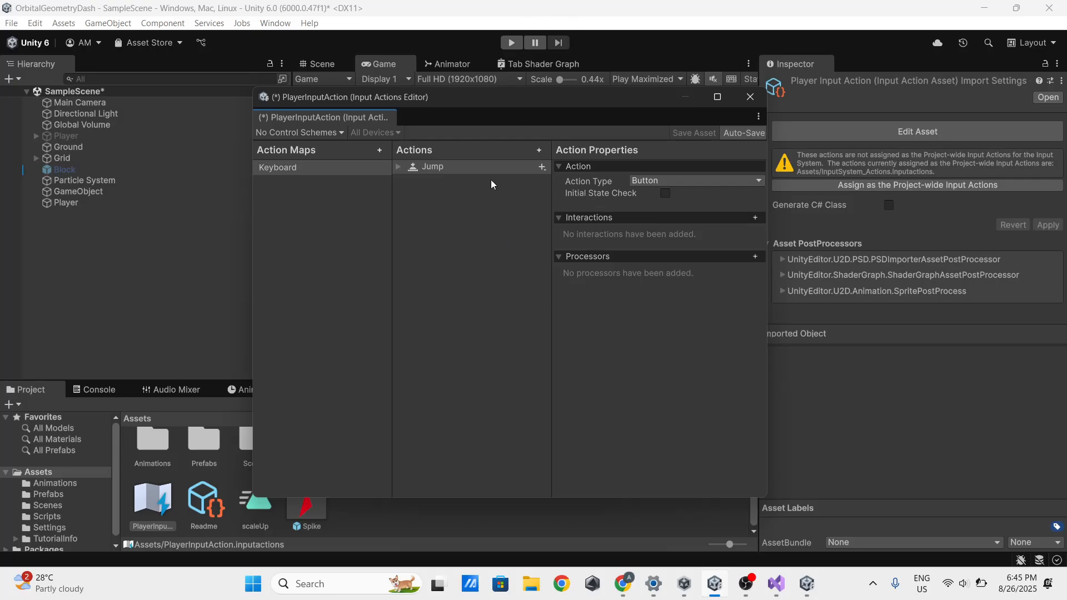
- Bind the Jump action to Space [Keyboard] by listening for the key, and close the Input Actions Editor
click(480, 168)
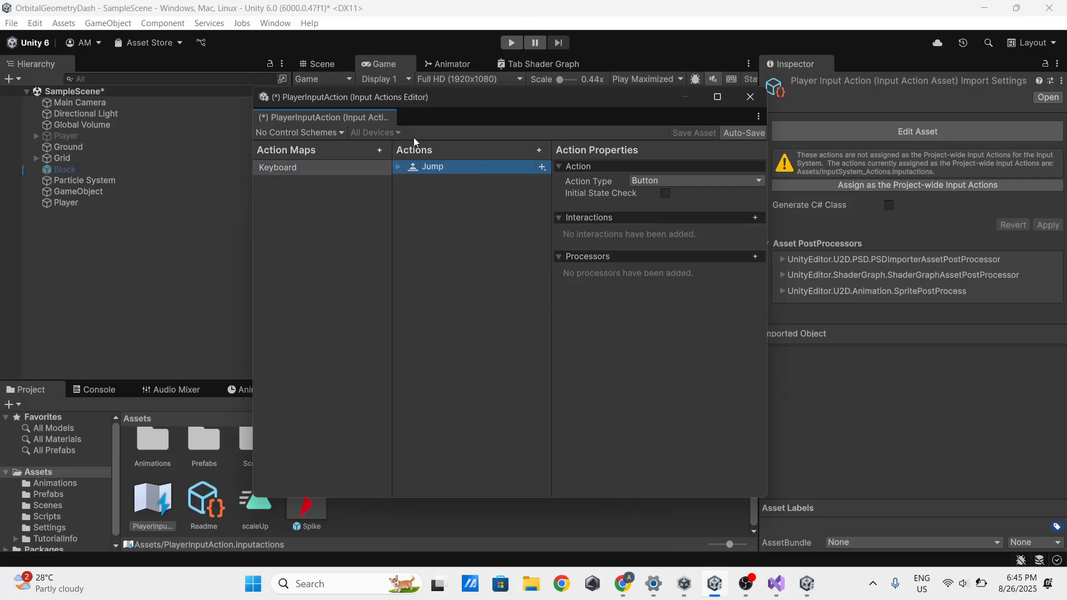
click(398, 168)
click(463, 181)
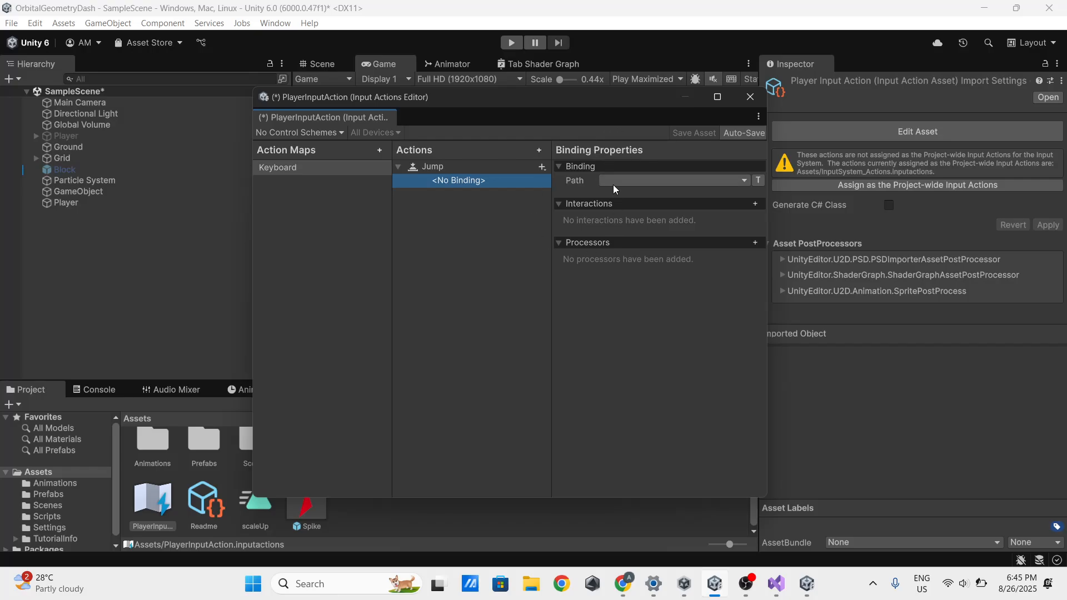
click(631, 181)
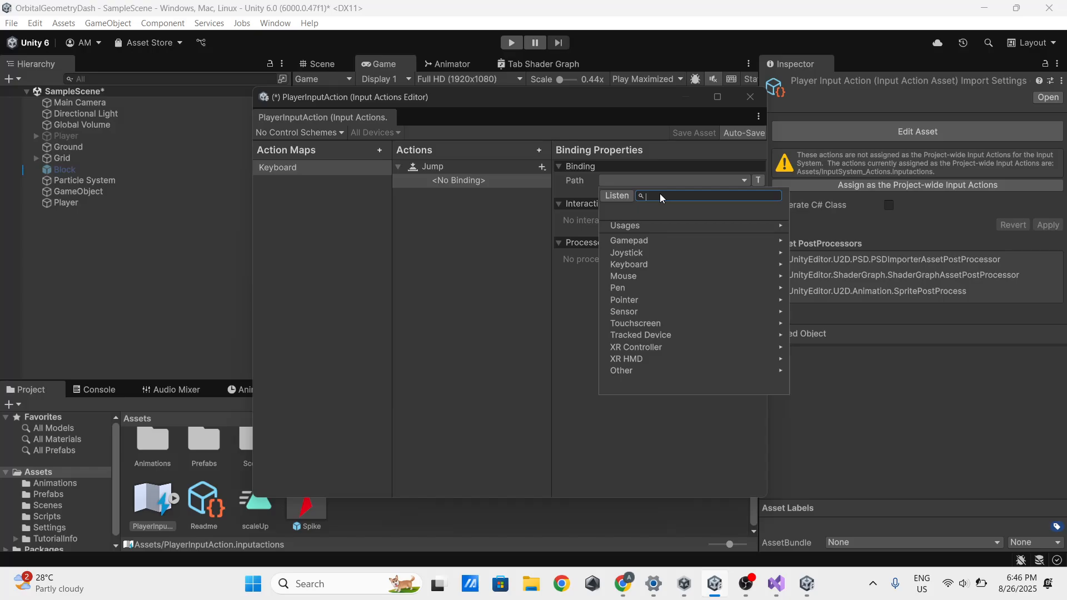
click(623, 197)
key(space)
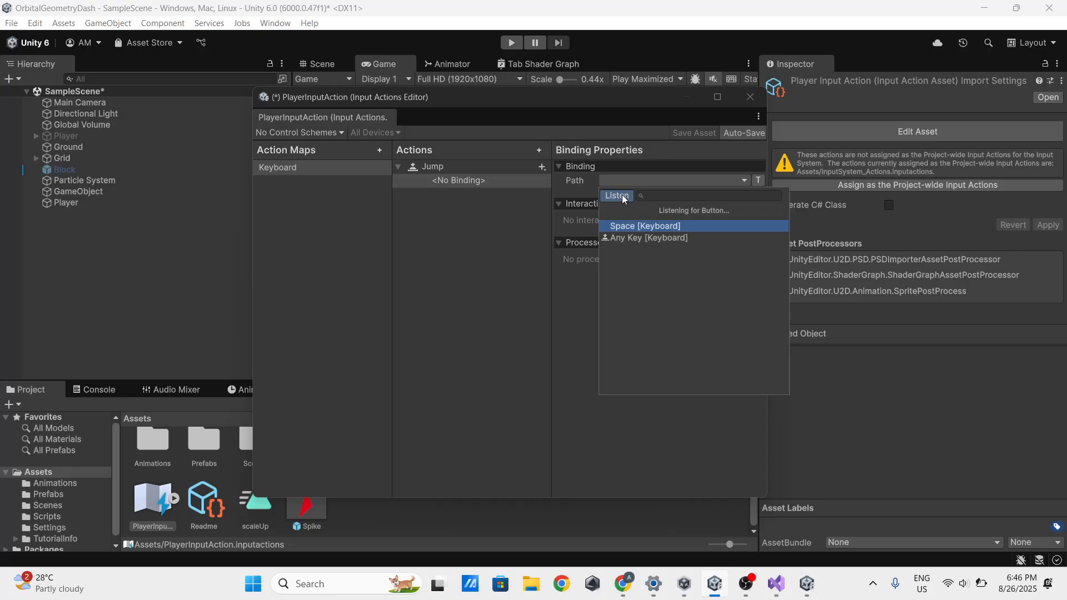
click(642, 227)
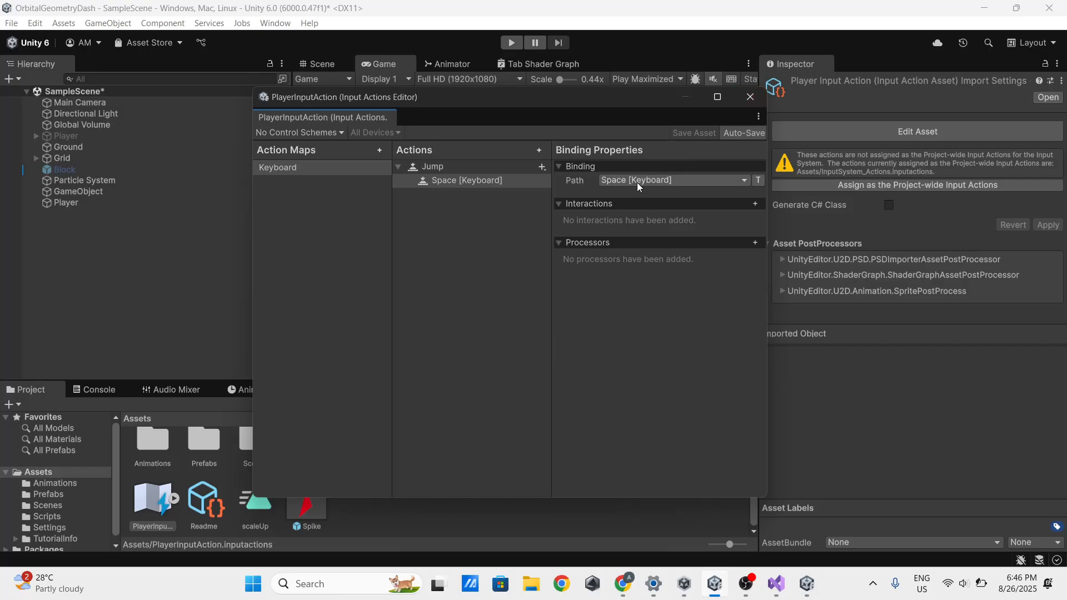
click(749, 100)
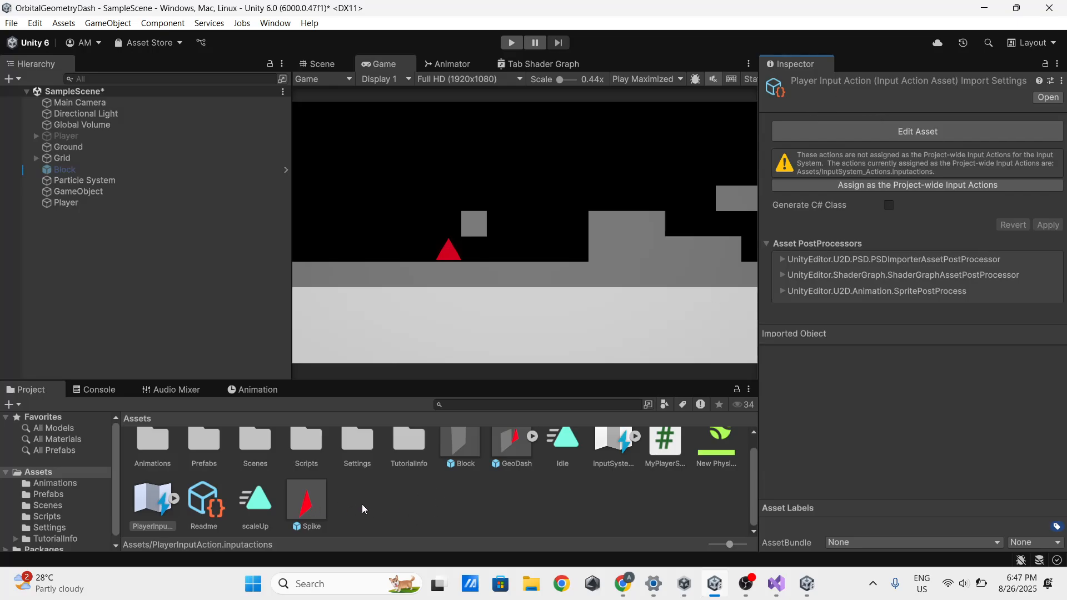
- Enable Generate C# Class in the PlayerInputAction asset's import settings and apply the change
click(145, 511)
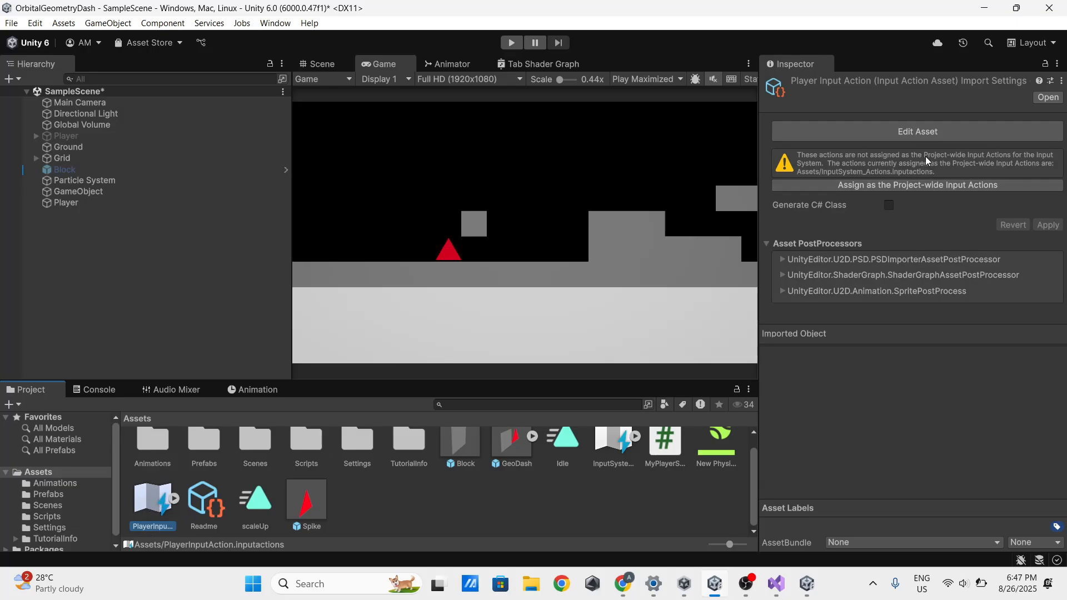
click(888, 205)
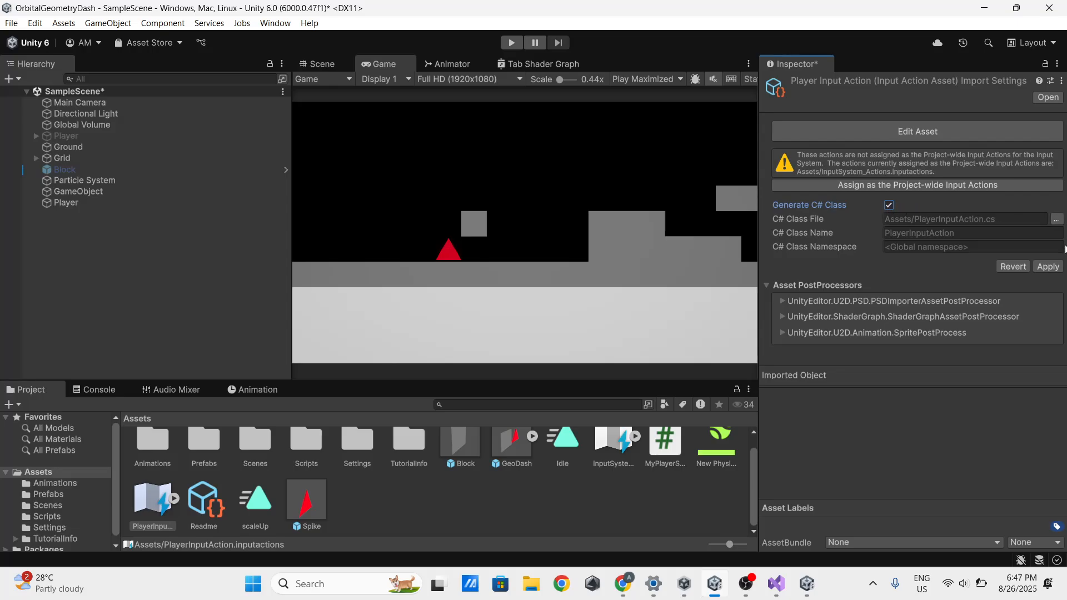
click(1053, 270)
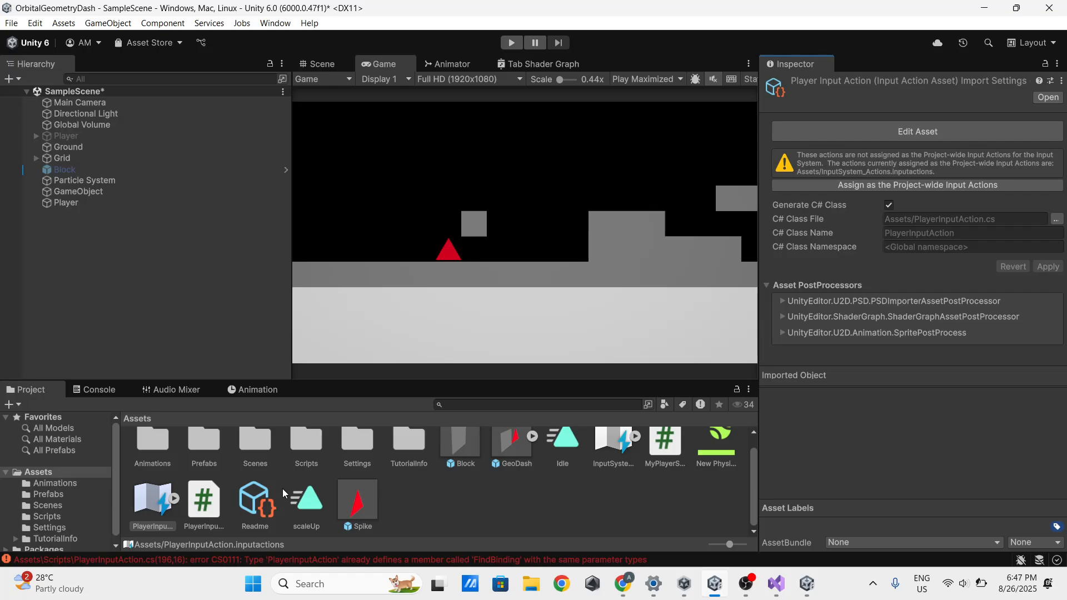
- Delete the InputSystem_Actions asset from the Assets folder
click(619, 466)
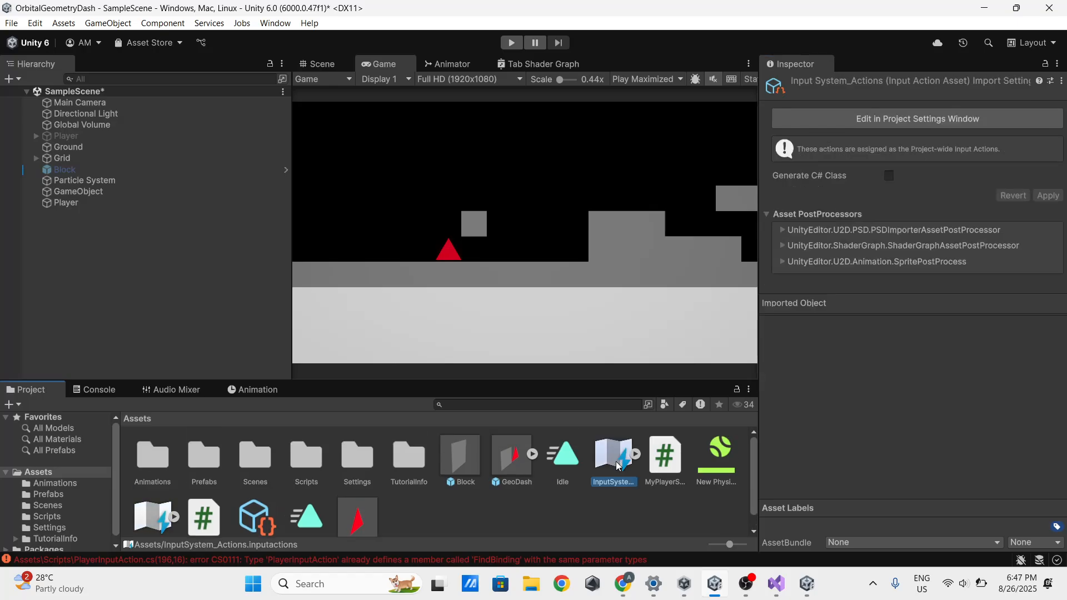
key(Delete)
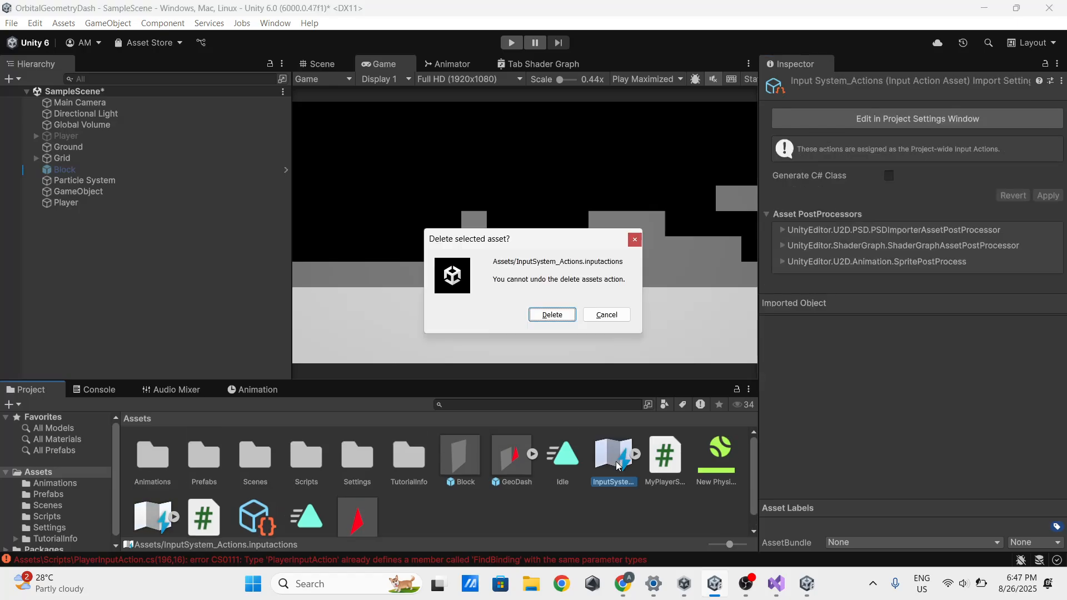
click(549, 312)
- Check the PlayerInputAction asset's import settings and the Console errors, and return to the project's assets
click(140, 520)
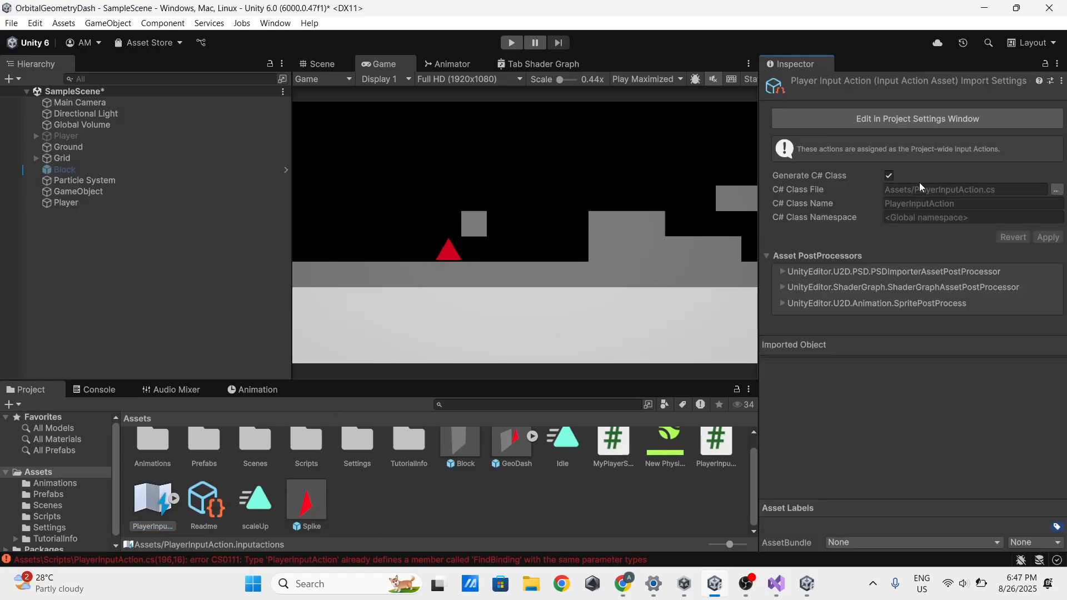
click(83, 393)
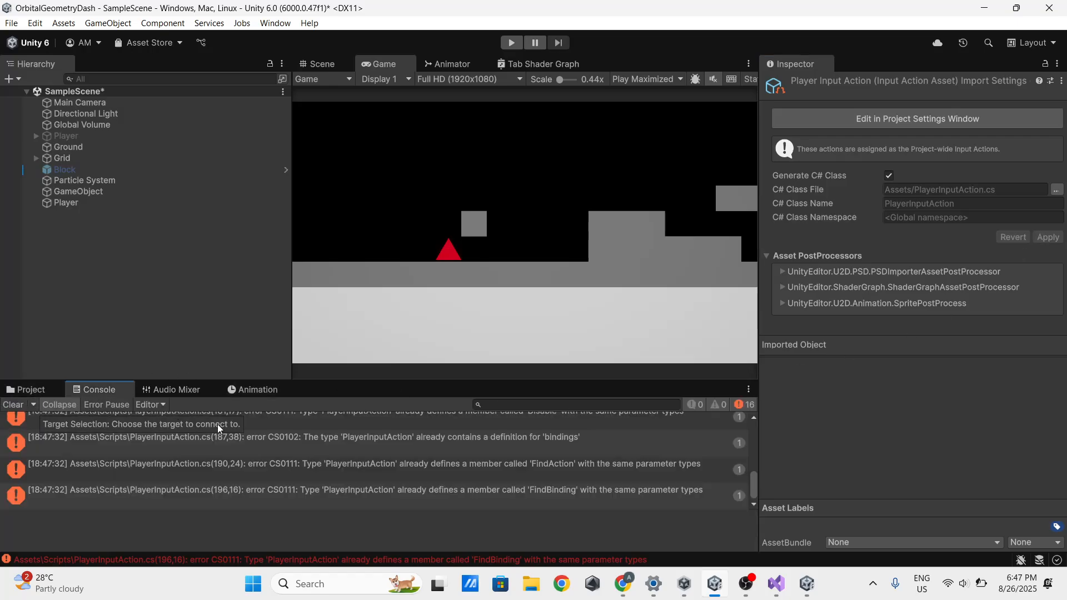
click(17, 389)
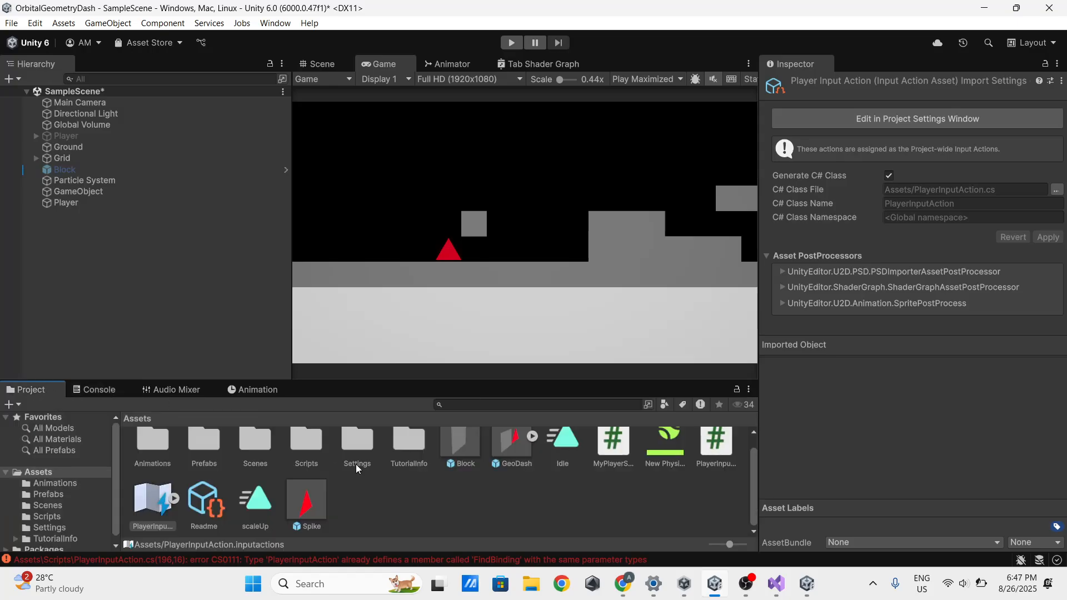
- Open the PlayerInputAction asset in Project Settings, expand the Jump action to check its binding, and close the settings
click(145, 522)
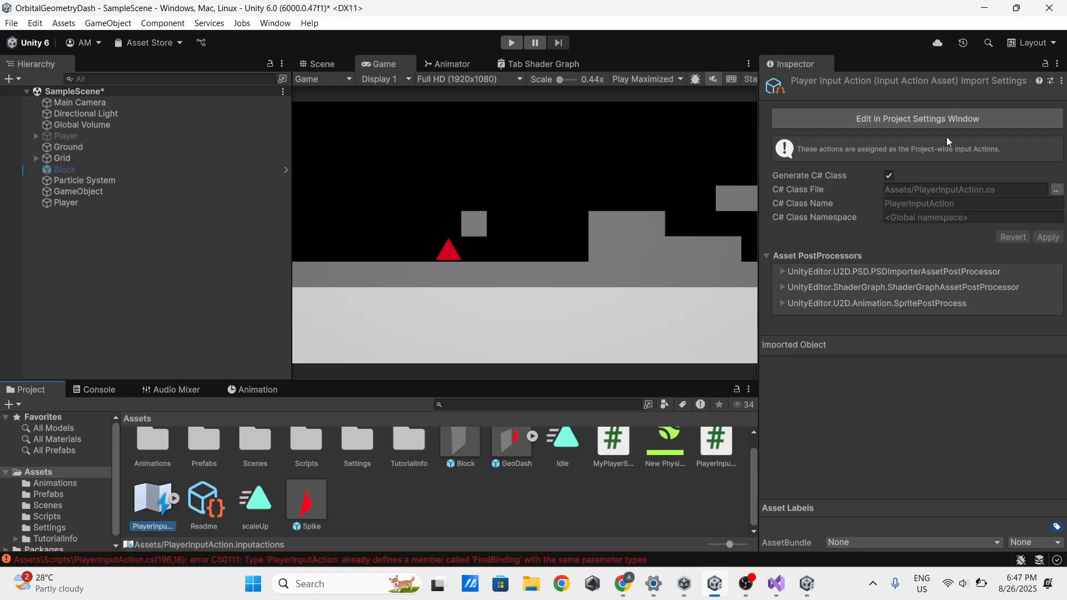
click(948, 118)
click(228, 130)
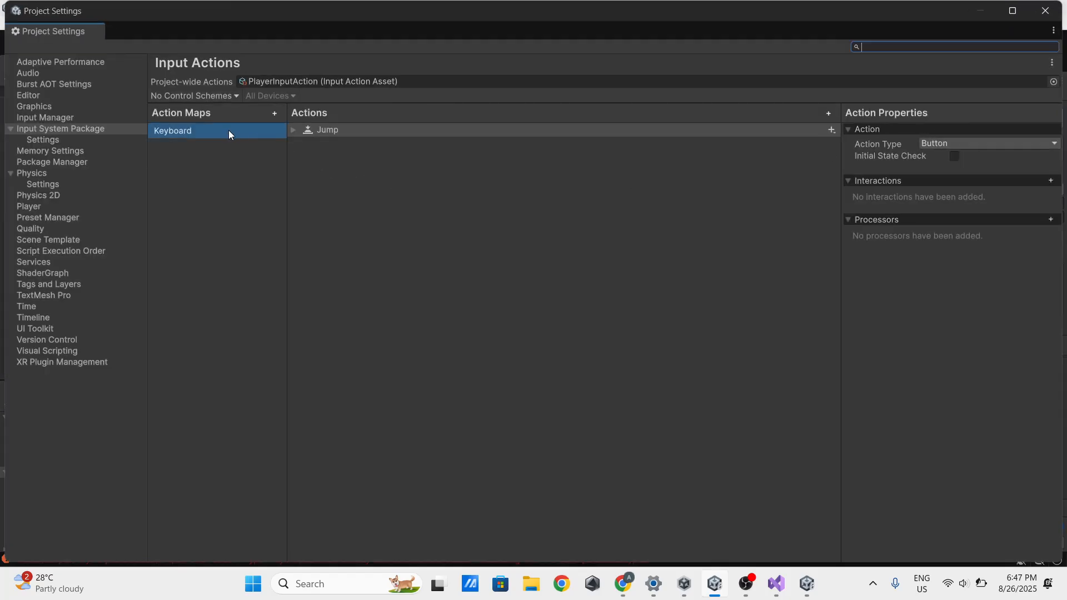
click(353, 129)
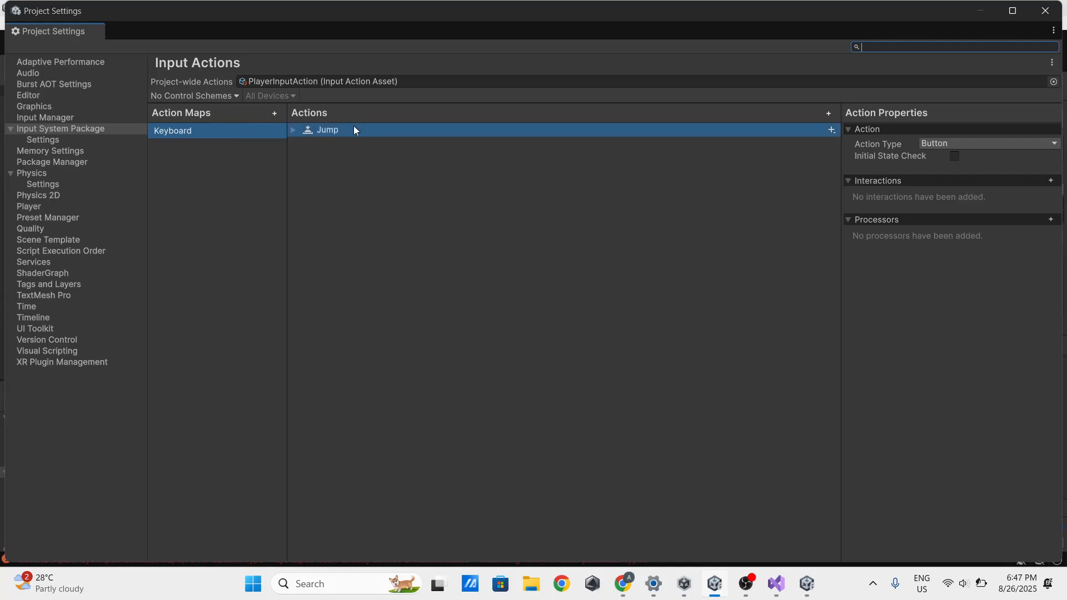
click(292, 130)
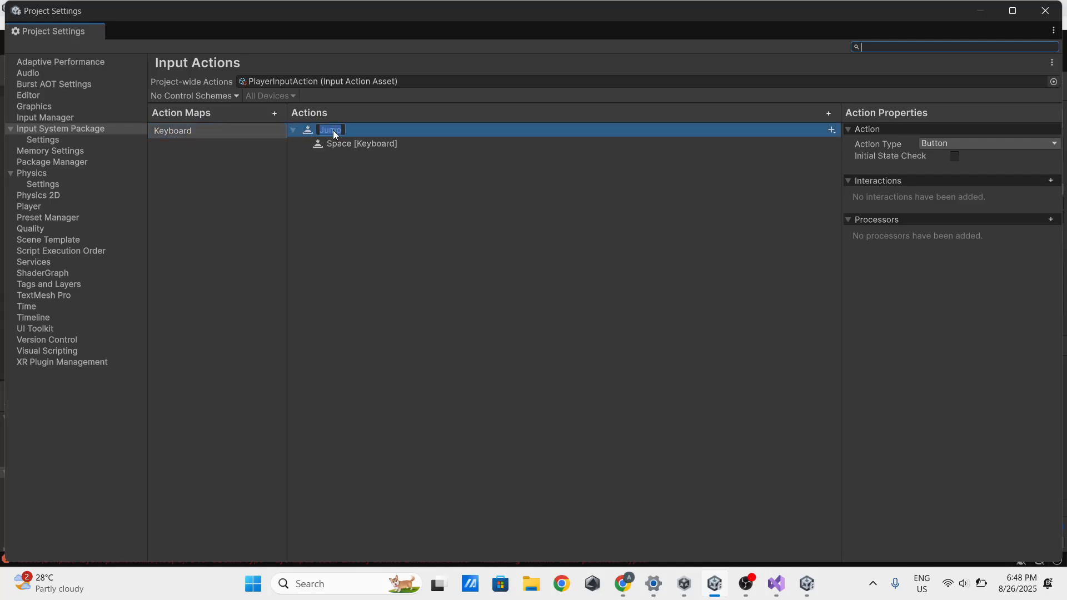
text(PlayerJump)
click(1044, 13)
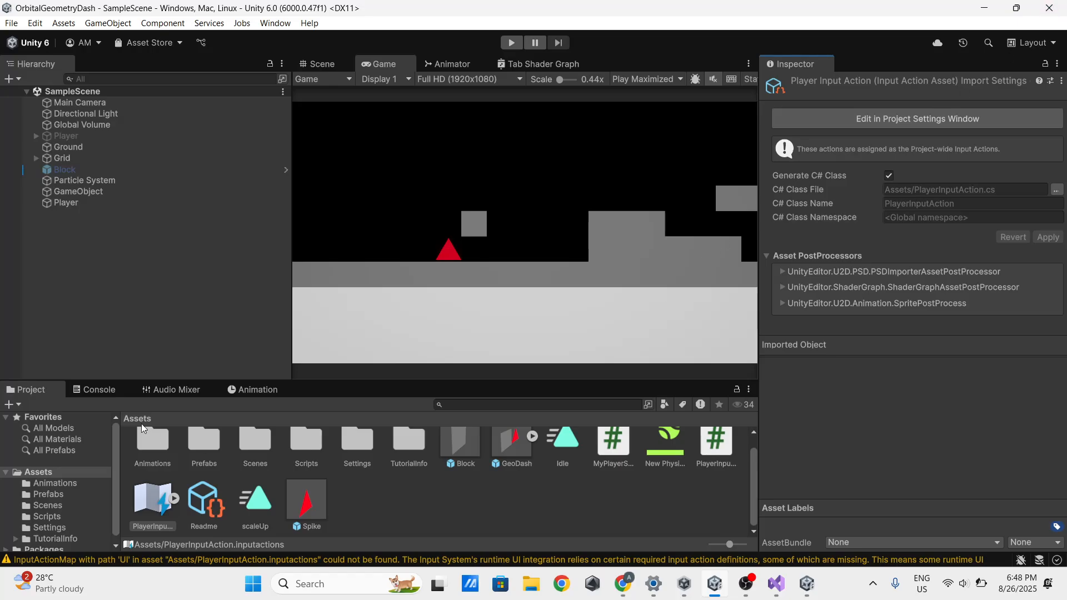
- Clear the Console and examine the compile errors reported for the PlayerInputAction script
click(111, 392)
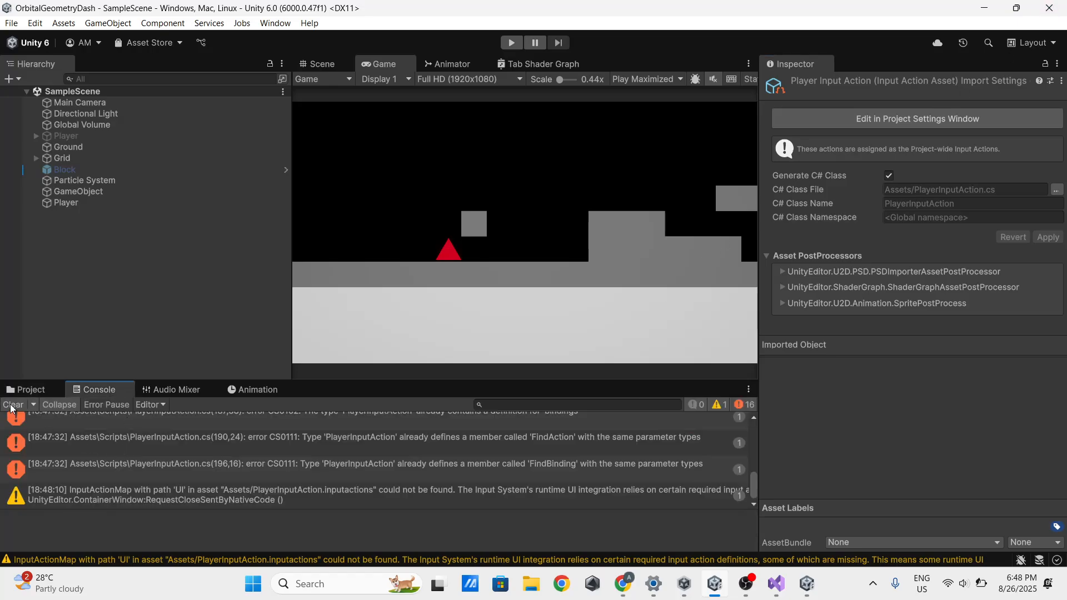
click(147, 498)
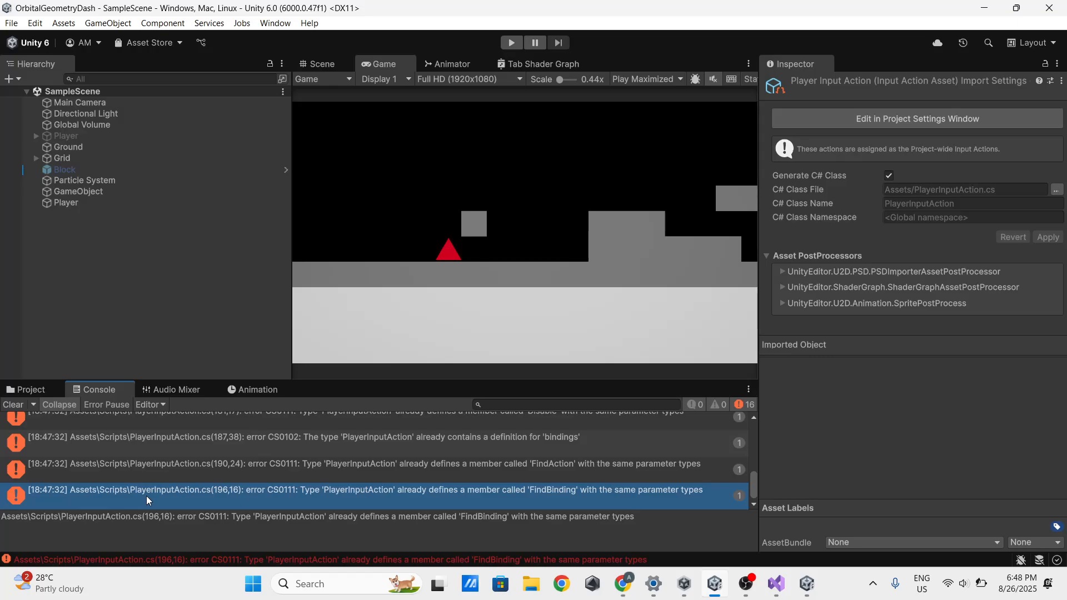
scroll(213, 492, up, 3)
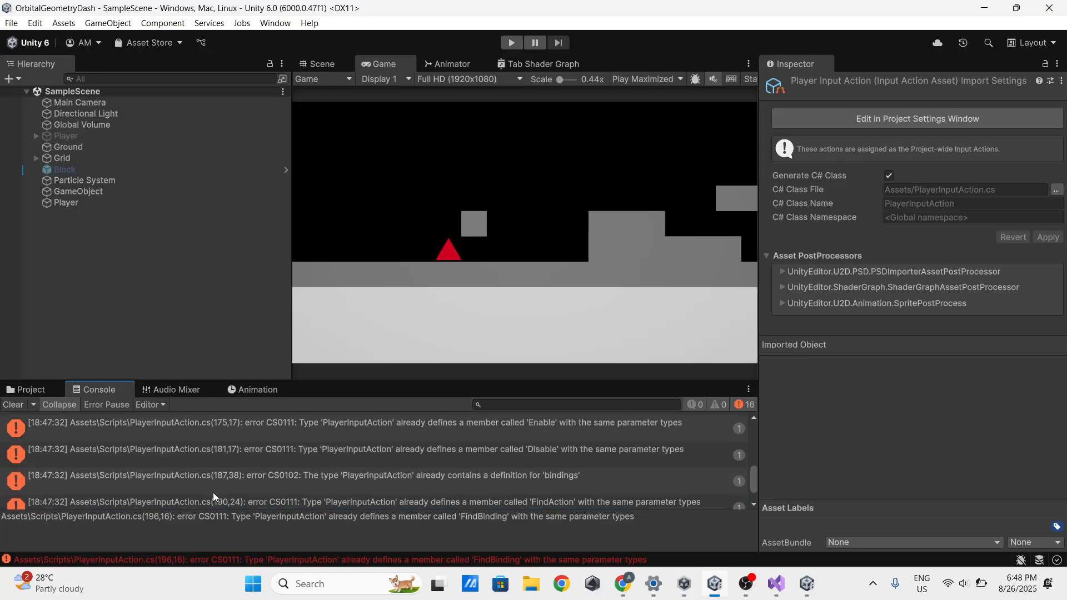
scroll(212, 492, up, 2)
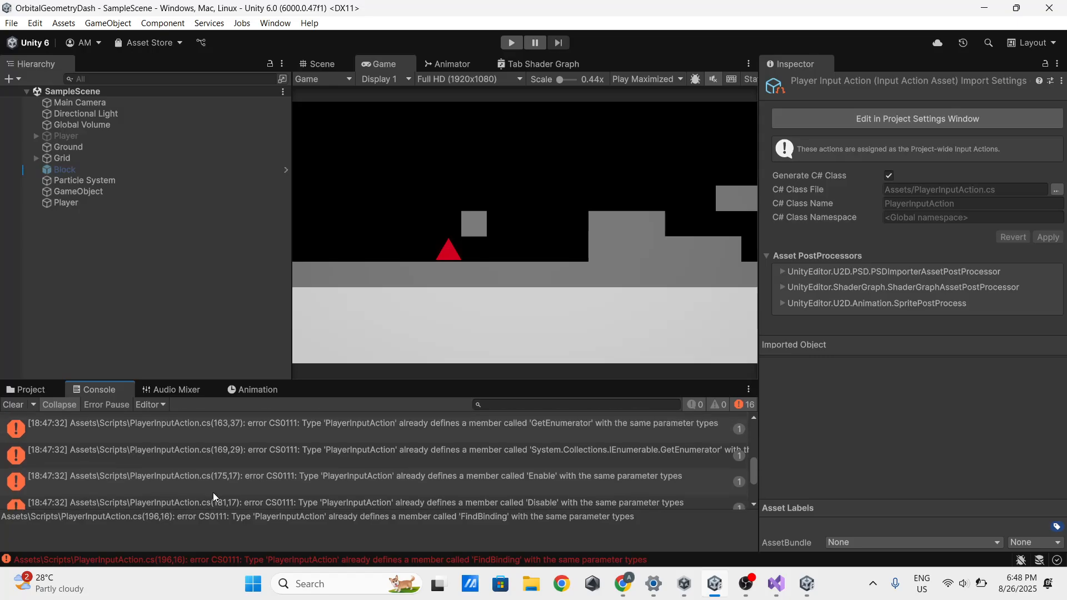
click(213, 492)
scroll(212, 492, up, 3)
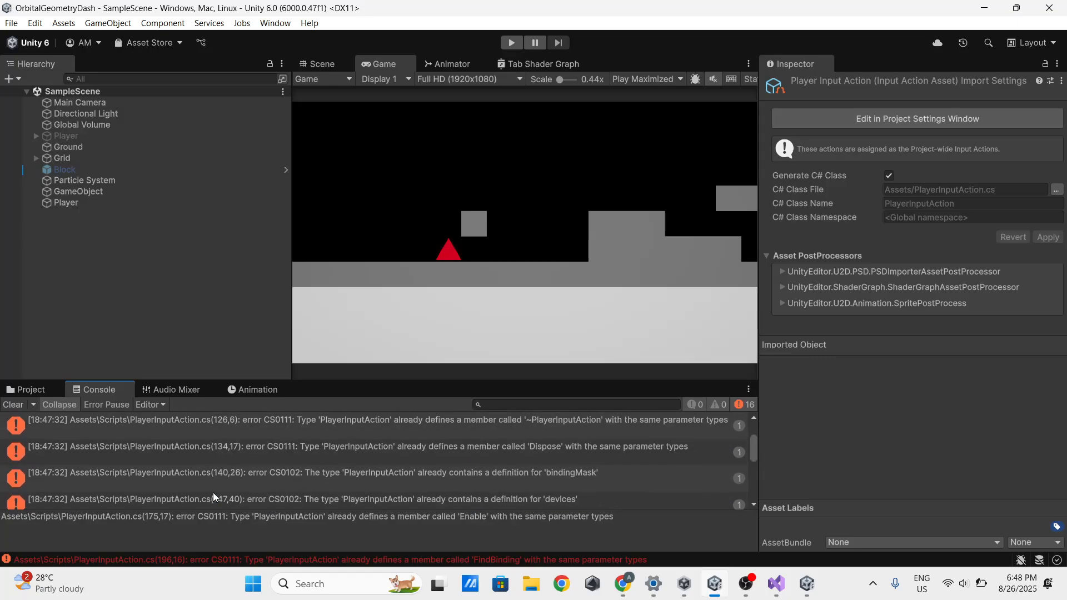
scroll(213, 492, down, 3)
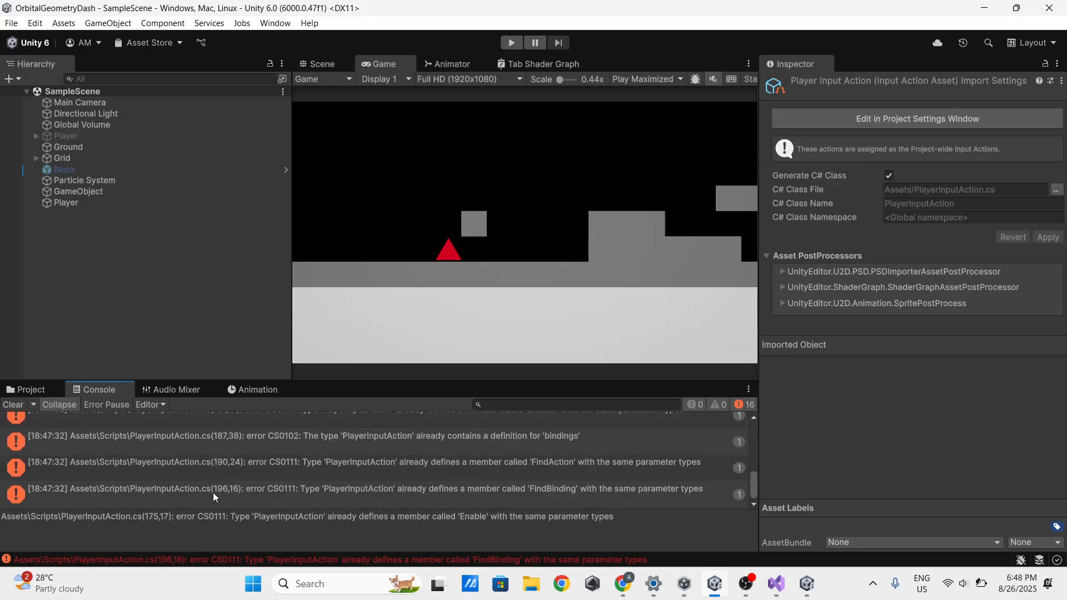
- Inspect the generated PlayerInputAction script in the Scripts folder and return to the Assets folder
click(33, 391)
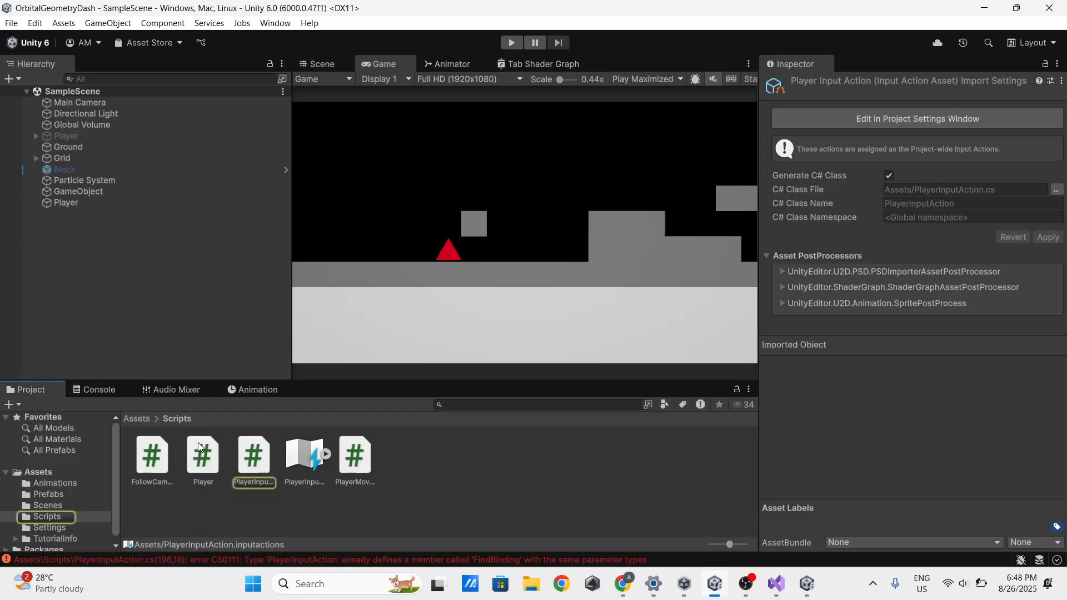
click(238, 451)
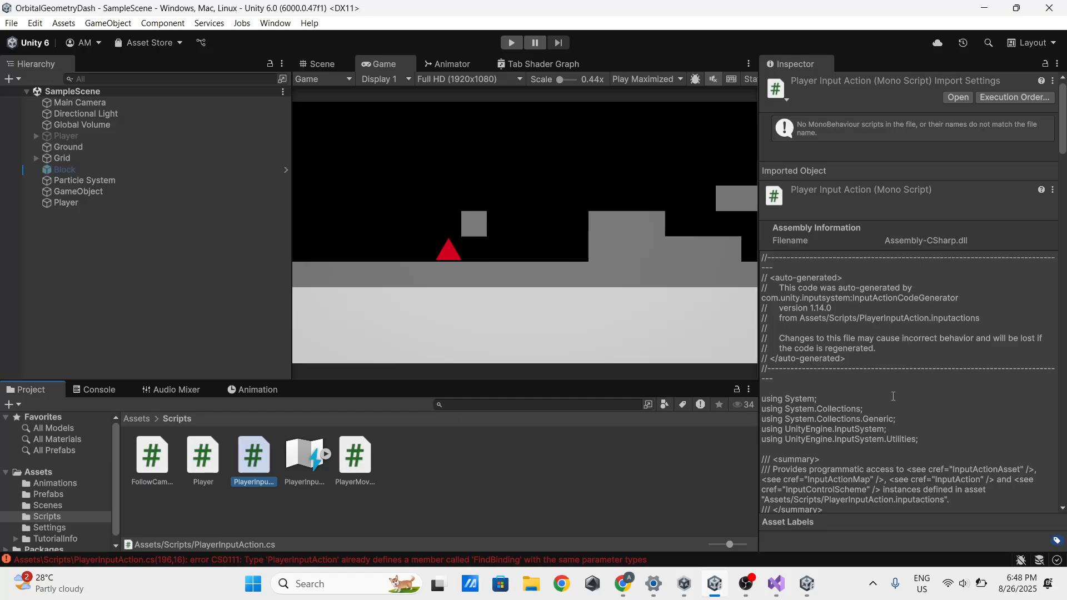
click(137, 419)
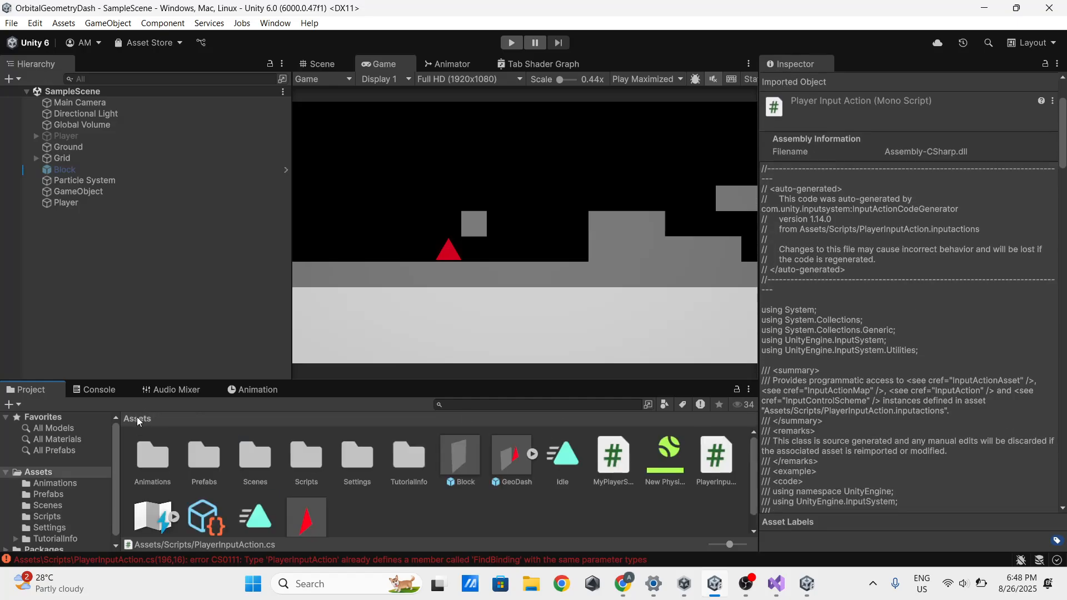
- Recheck the import settings and project-wide actions of the PlayerInputAction asset in the Assets folder, and close Project Settings
click(508, 525)
scroll(507, 525, down, 1)
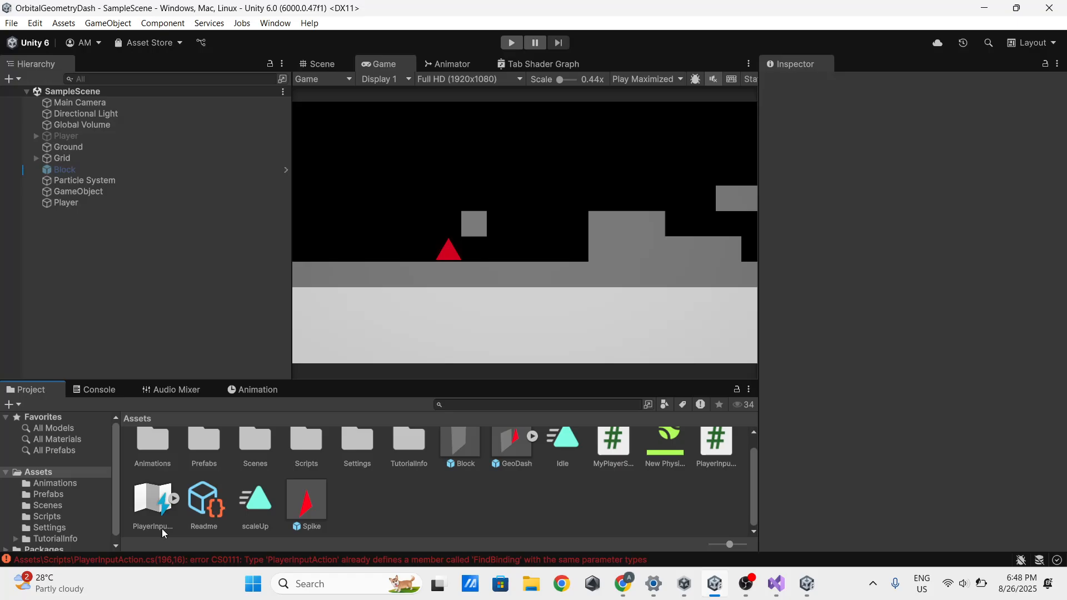
click(152, 512)
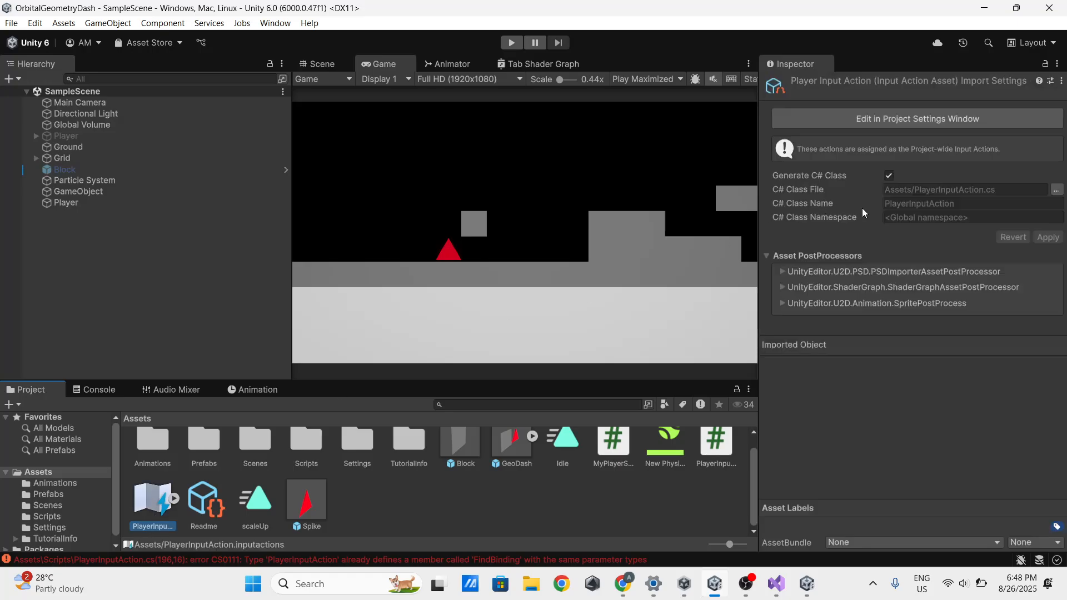
click(953, 118)
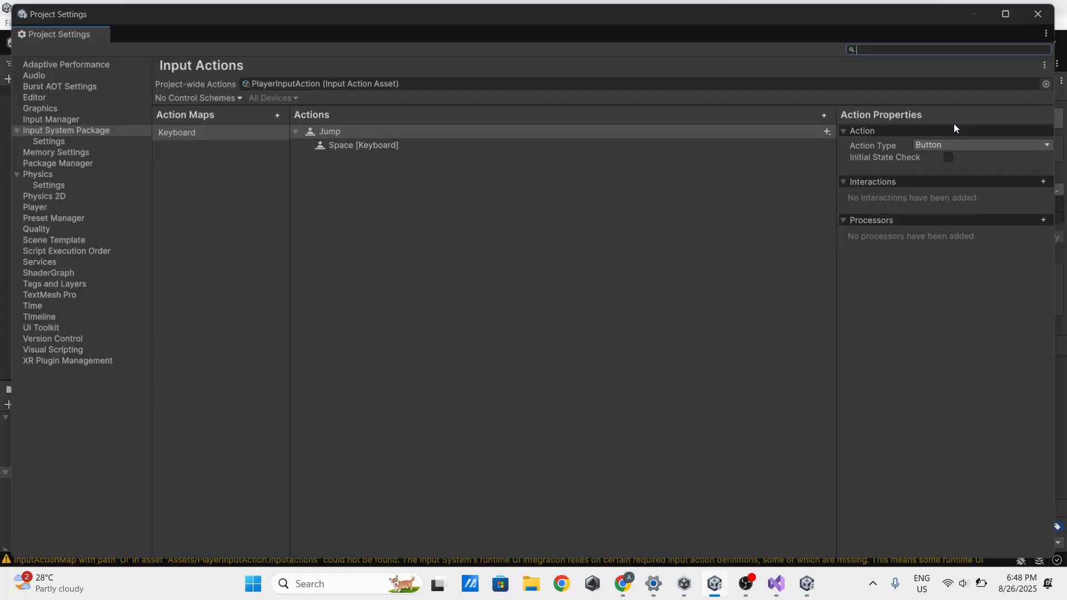
click(1045, 11)
- Add a Player Input component to the Player object that holds My Player Script
click(62, 205)
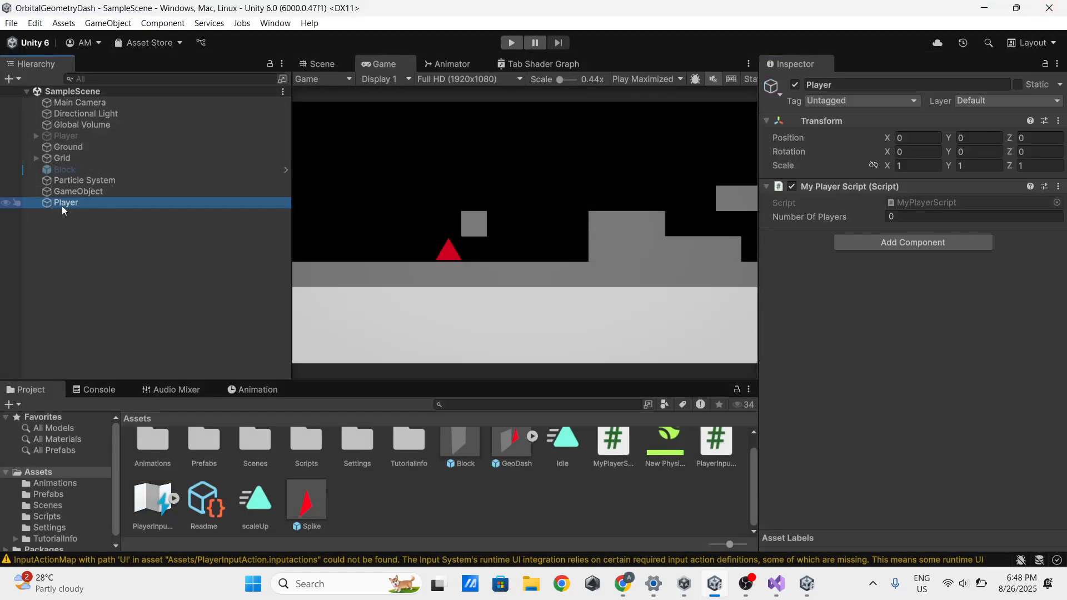
click(933, 244)
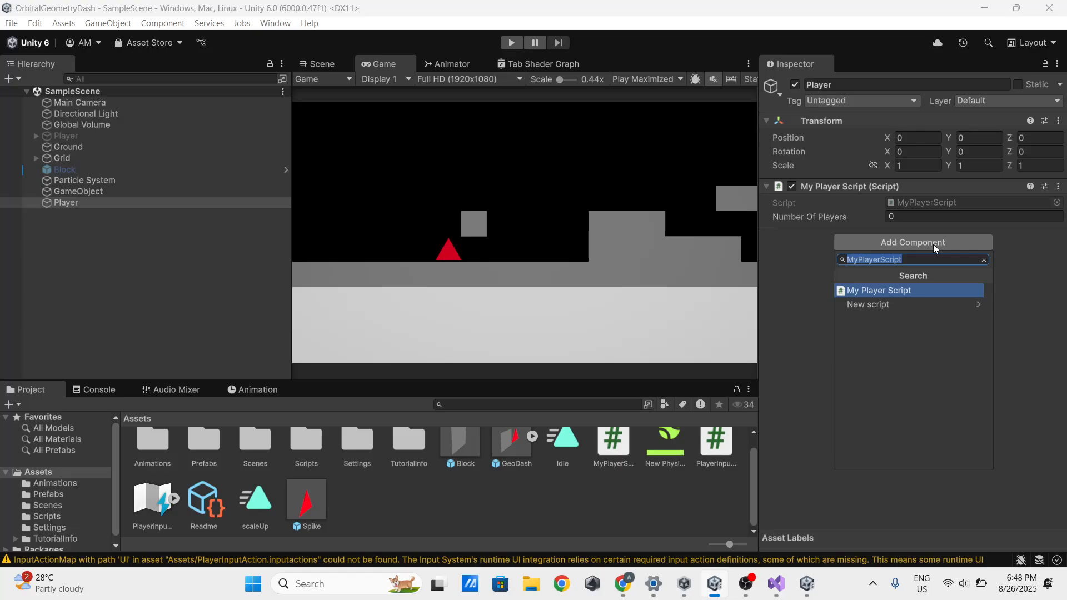
text(InputAc)
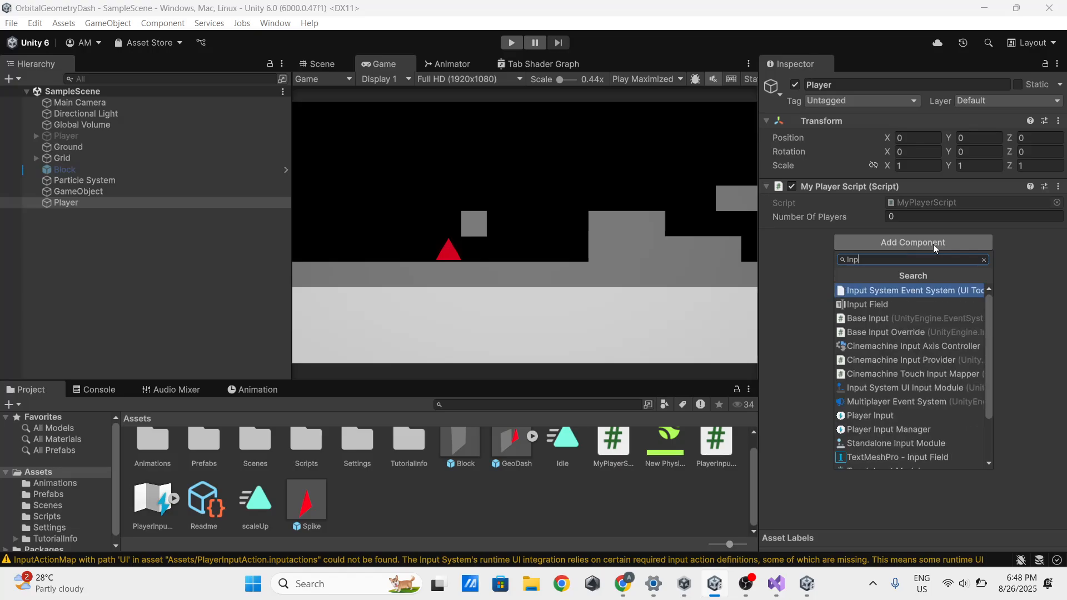
key(BackSpace)
key(BackSpace)
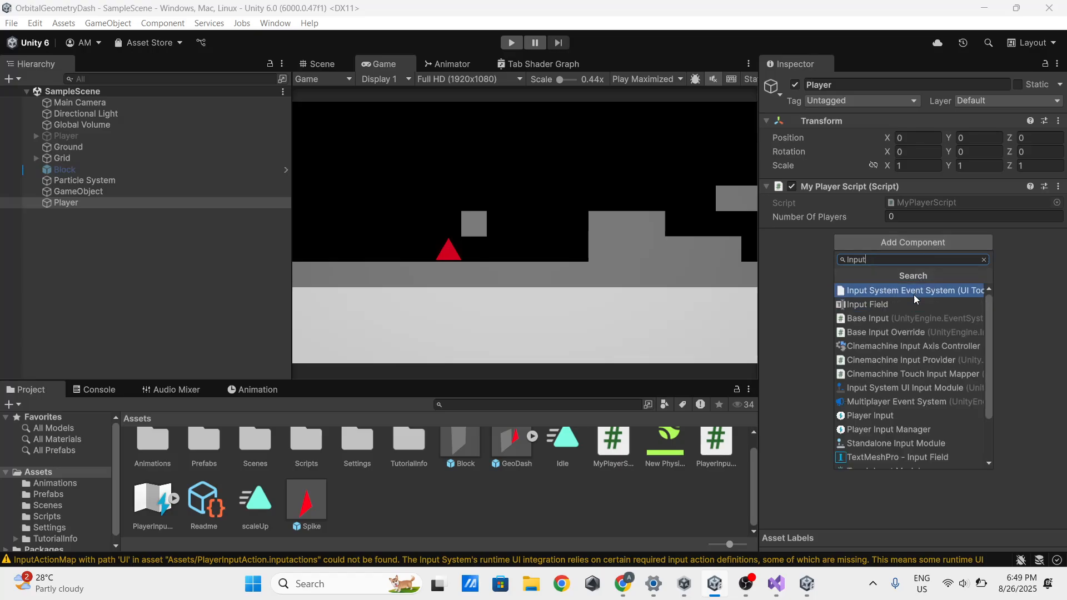
scroll(912, 399, down, 2)
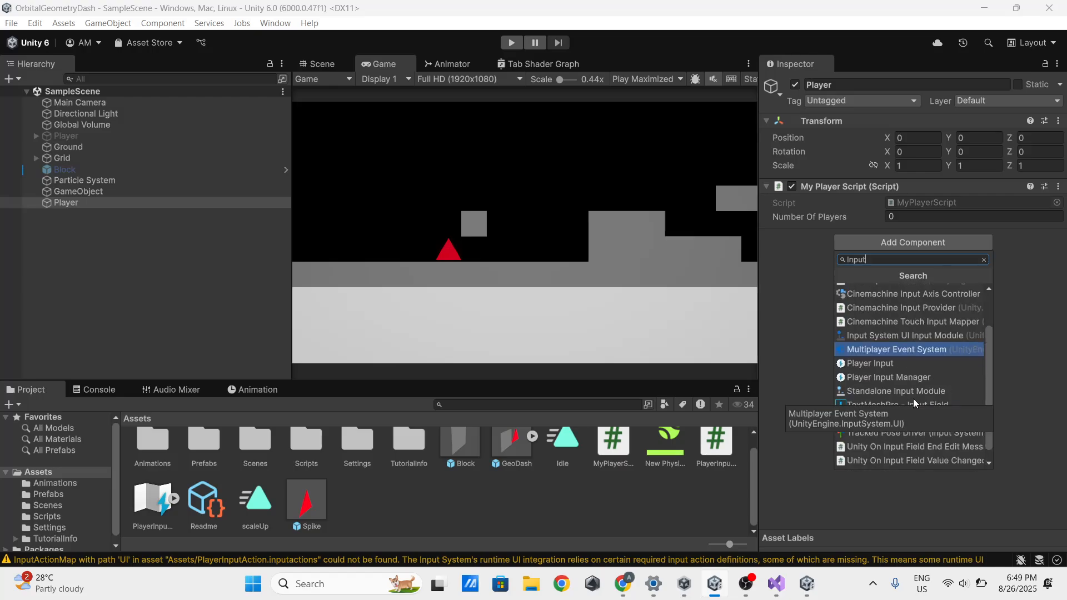
click(884, 368)
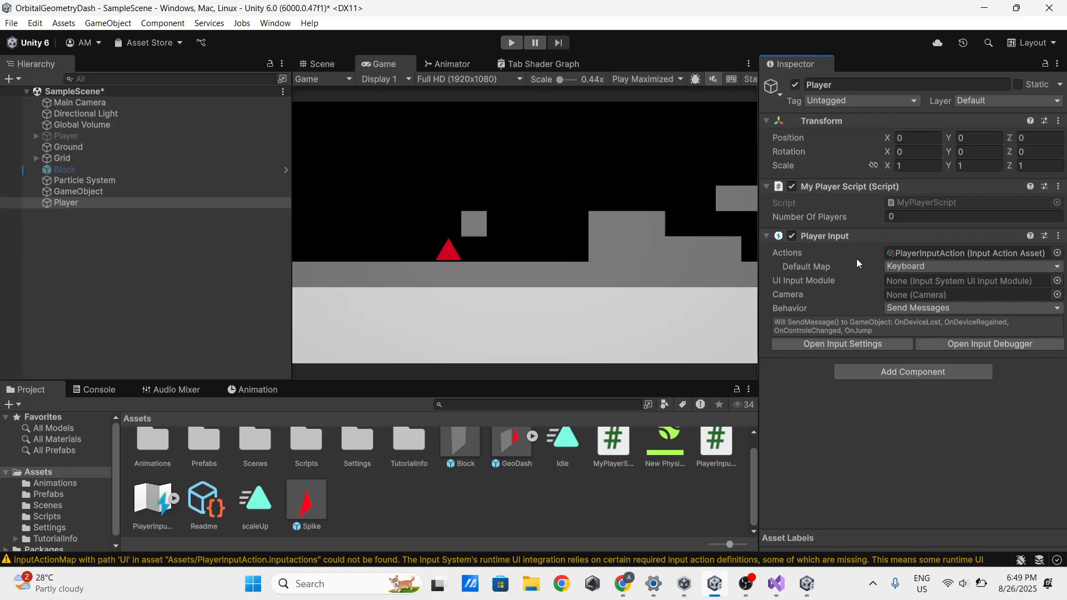
- Select Keyboard as the Player Input component's Default Map and review the available Behavior options
click(915, 265)
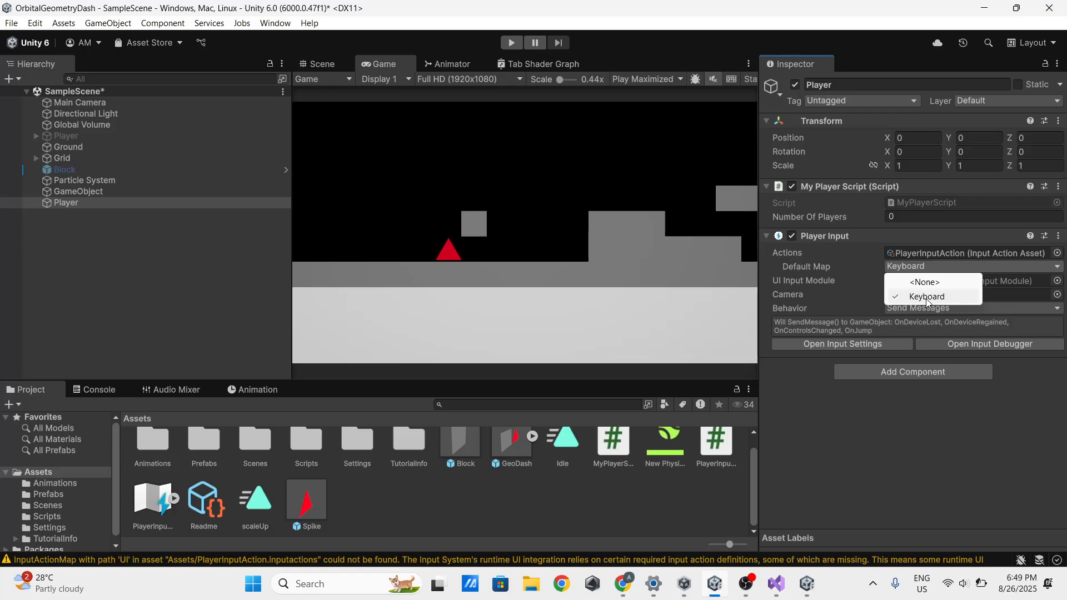
click(927, 296)
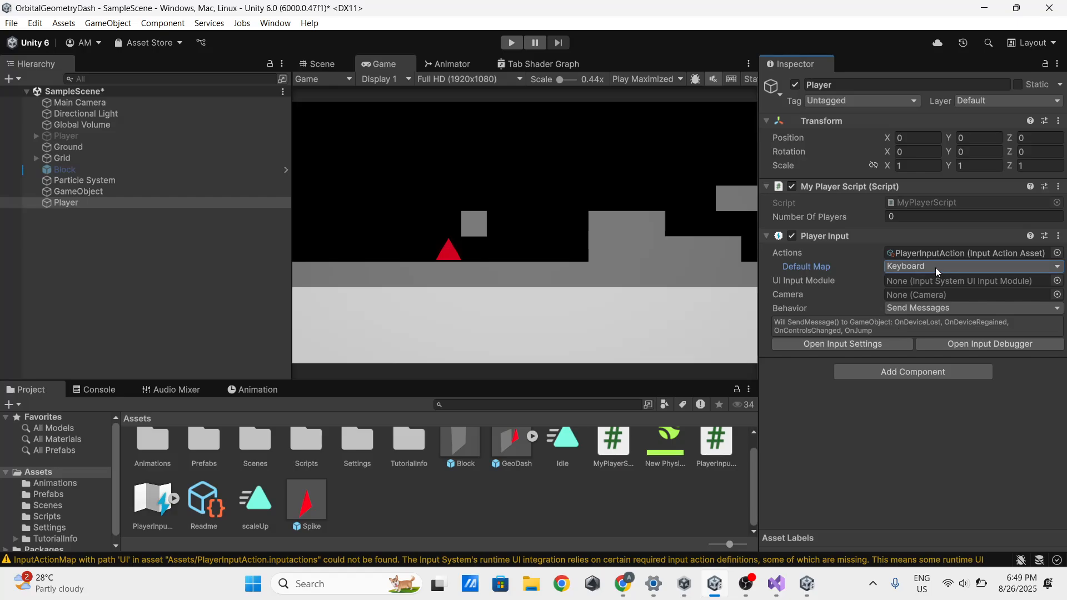
click(908, 310)
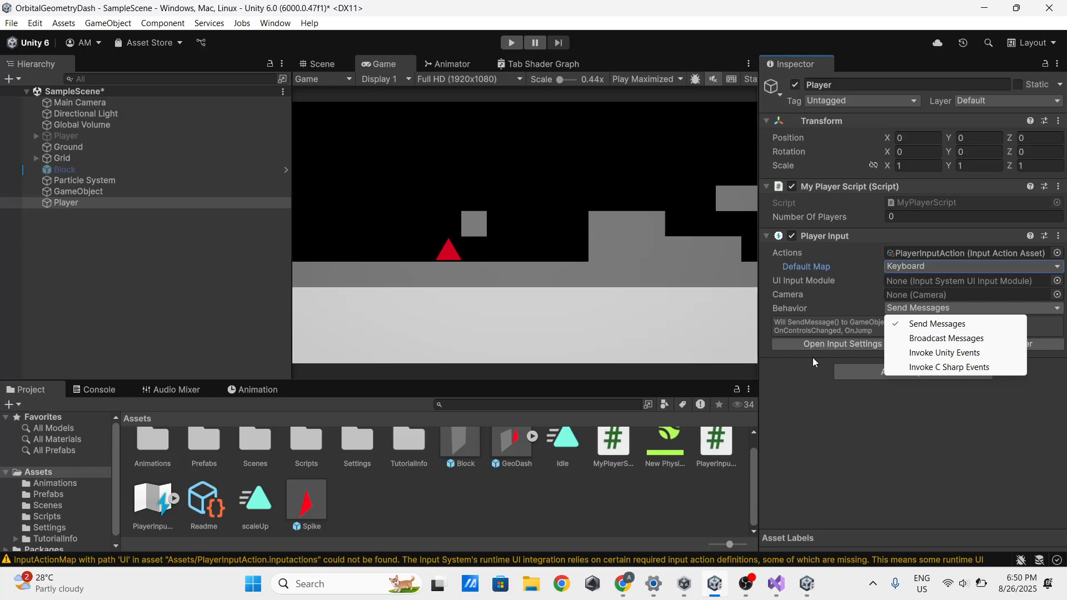
click(166, 505)
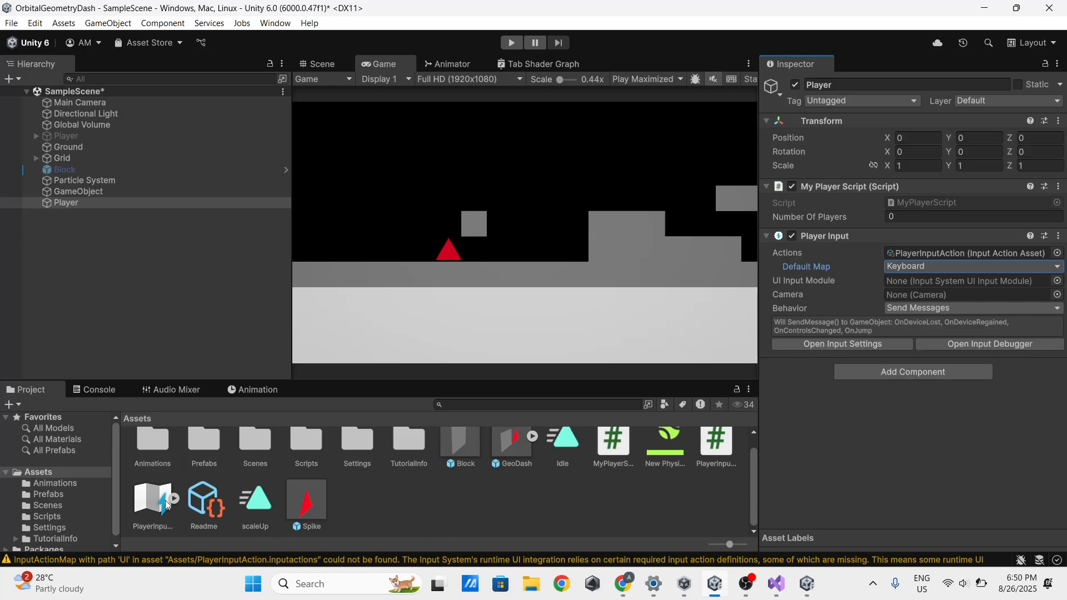
- Open the PlayerInputAction asset in Project Settings and inspect the Jump action's Space [Keyboard] binding
click(167, 505)
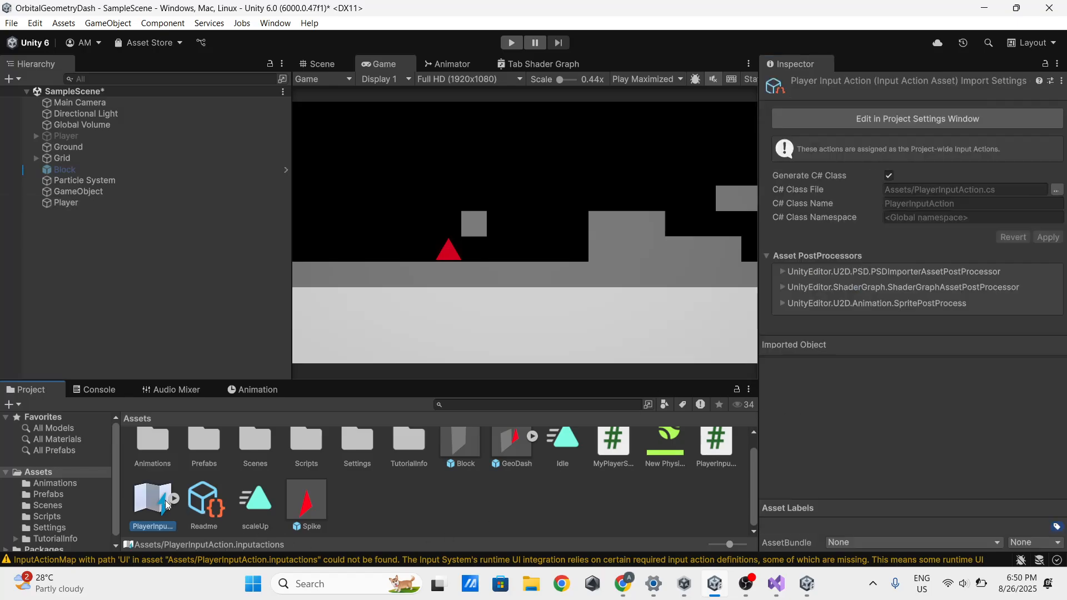
click(921, 121)
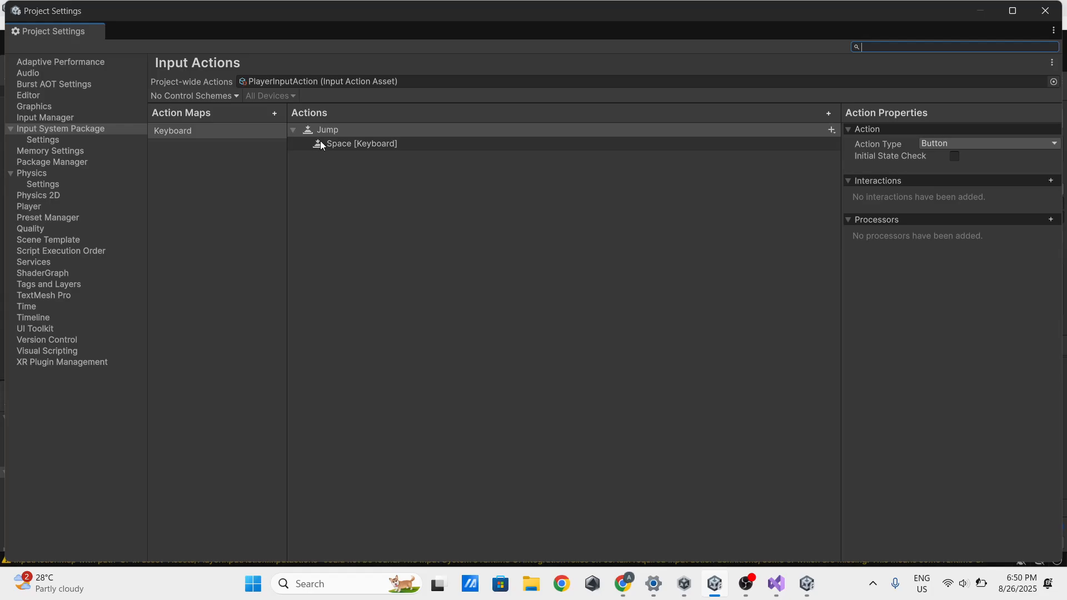
click(342, 153)
click(343, 149)
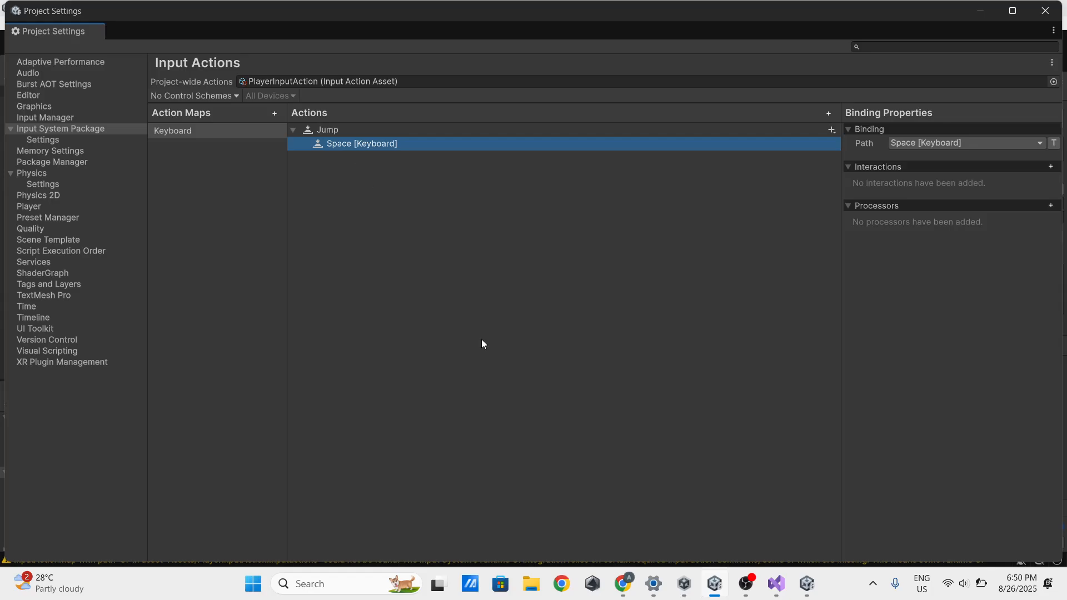
- Switch to the OrbitalGeometryDash solution in Visual Studio, look over the MyPlayerScript class, and return to Unity's Project Settings
mouse_move(807, 592)
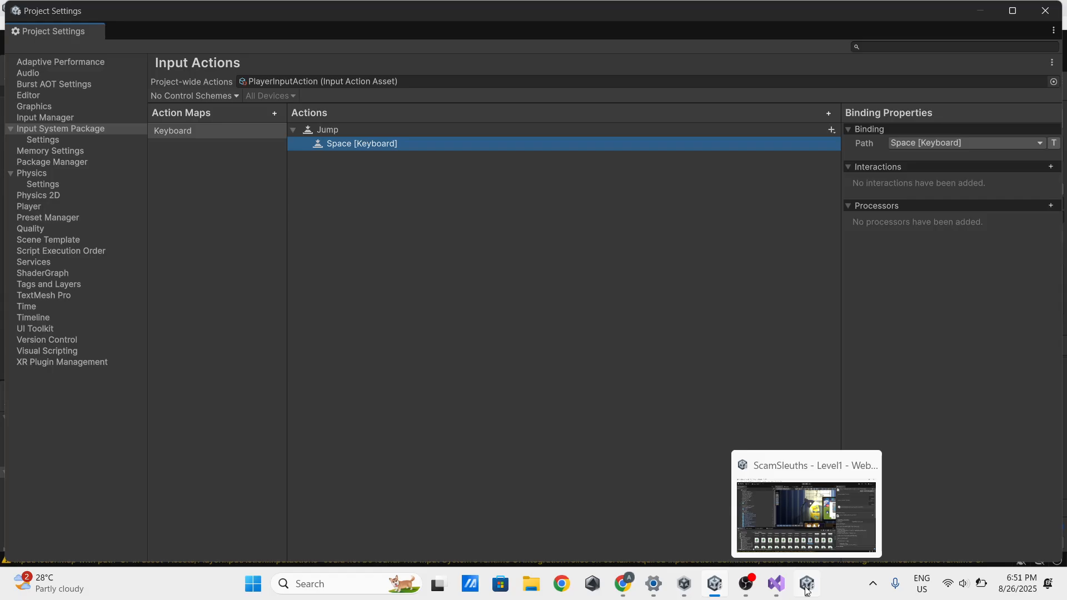
click(776, 583)
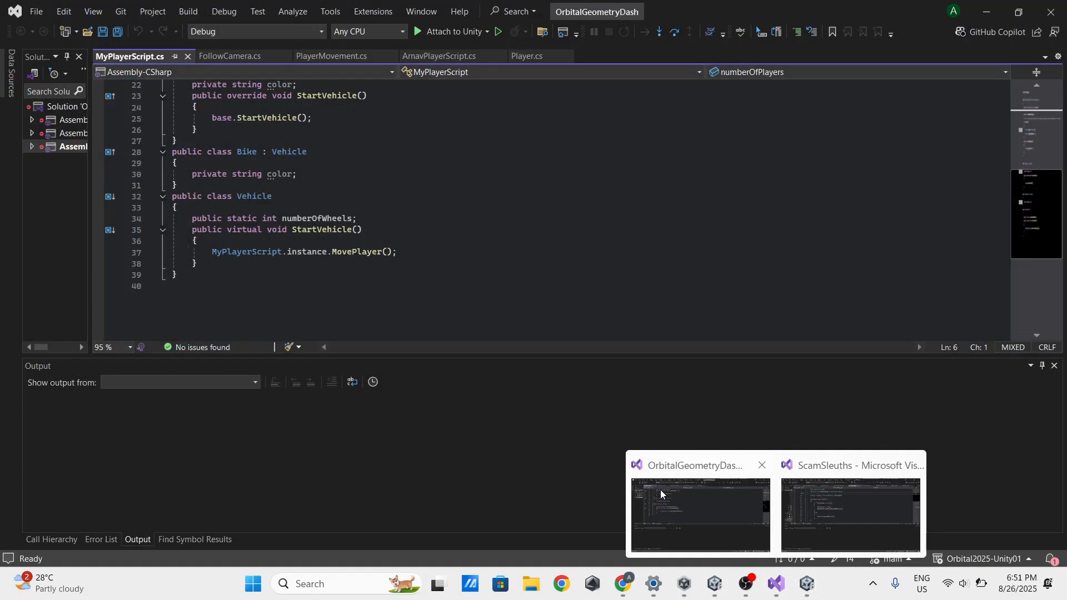
click(660, 489)
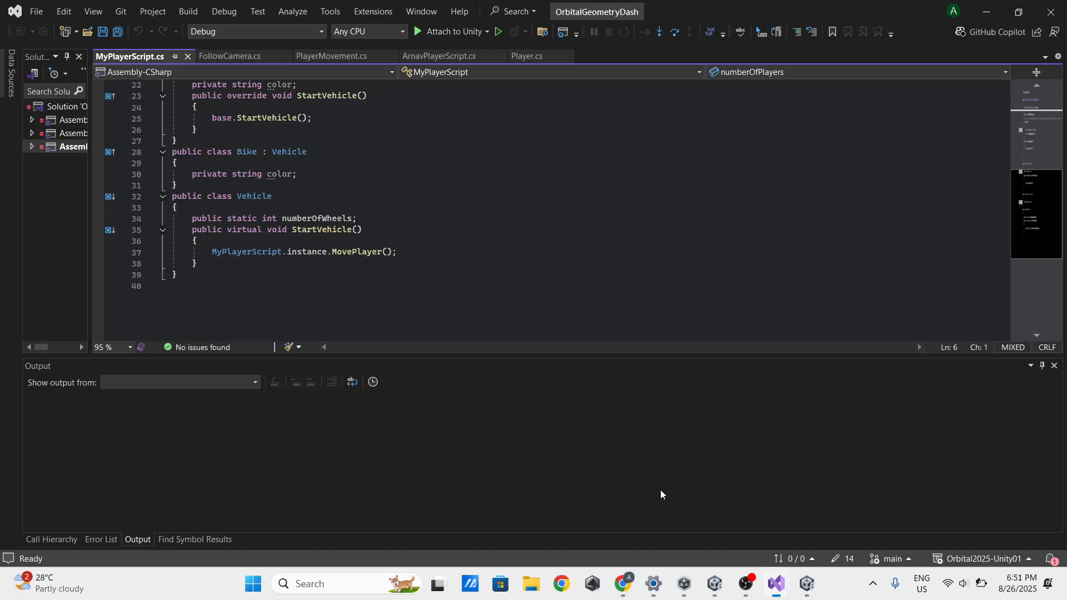
click(310, 272)
click(310, 263)
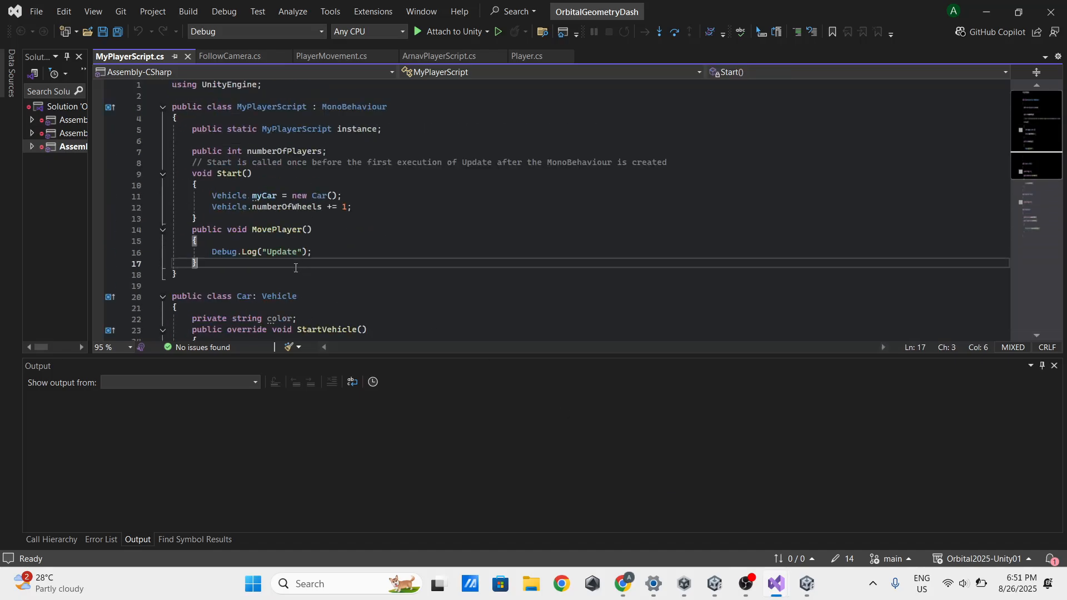
click(716, 584)
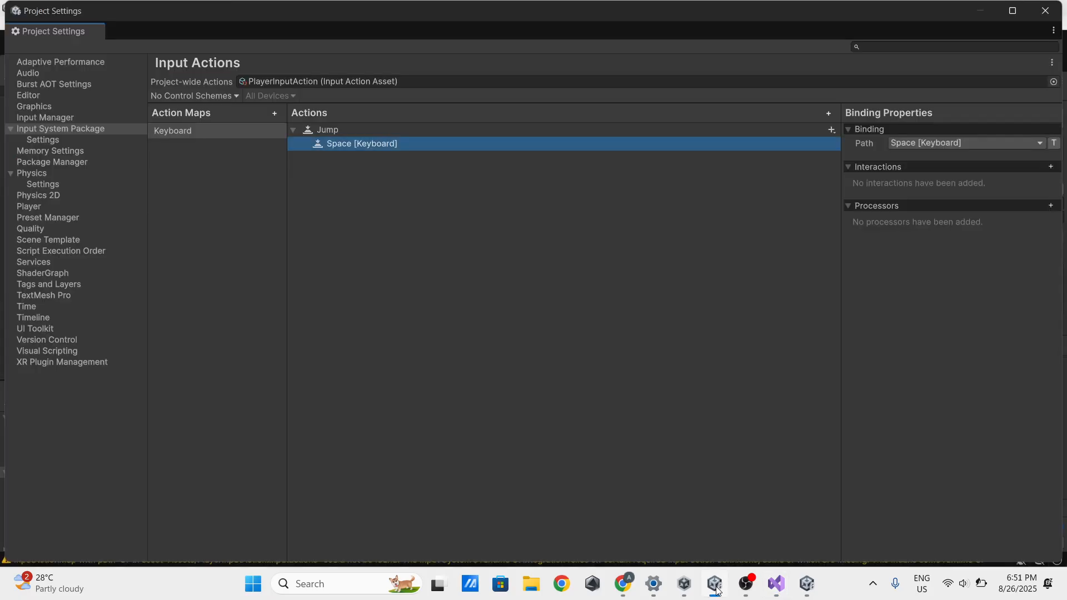
- Close Project Settings and set the Behavior of the Player object's Player Input component to Broadcast Messages
click(1036, 17)
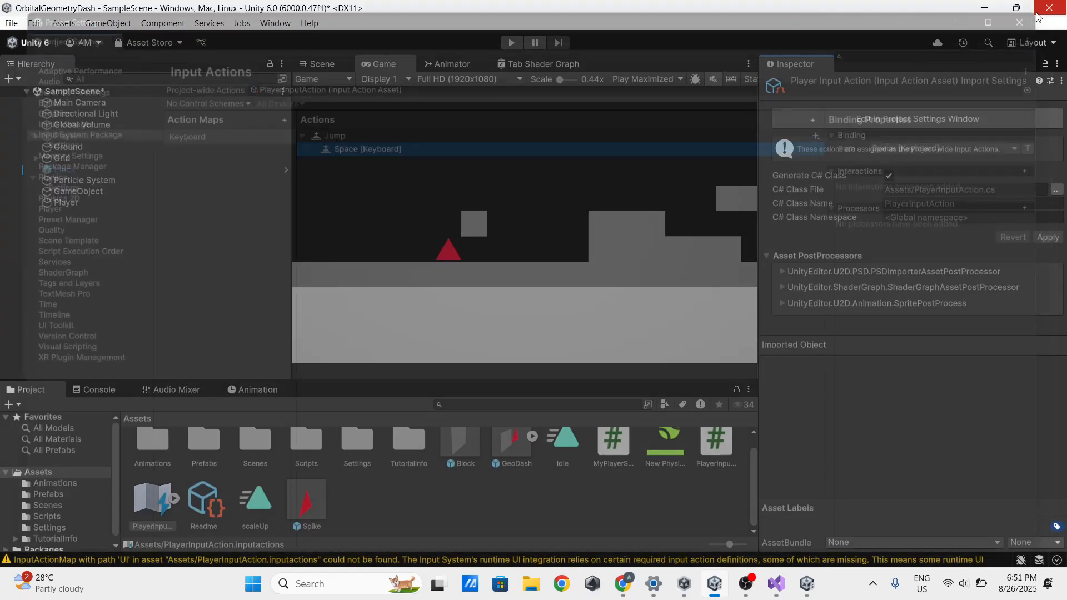
click(84, 202)
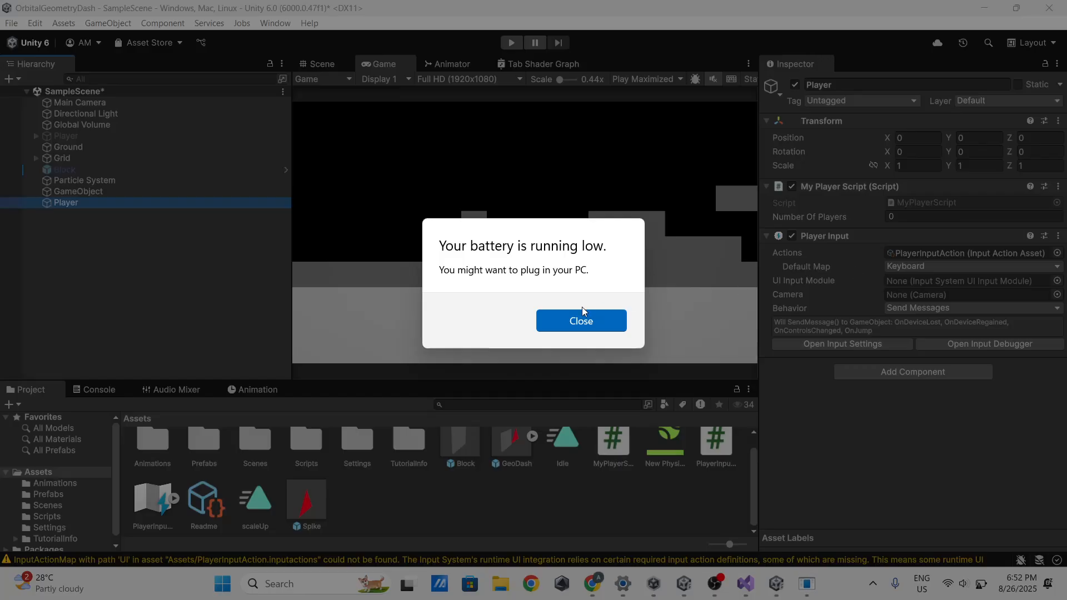
click(574, 318)
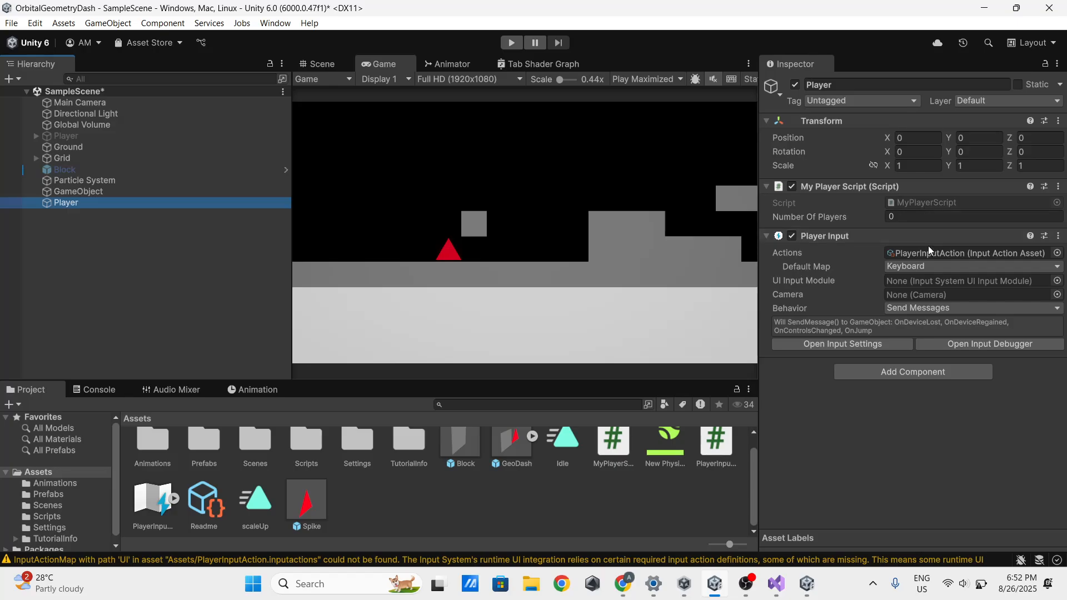
click(948, 315)
click(961, 307)
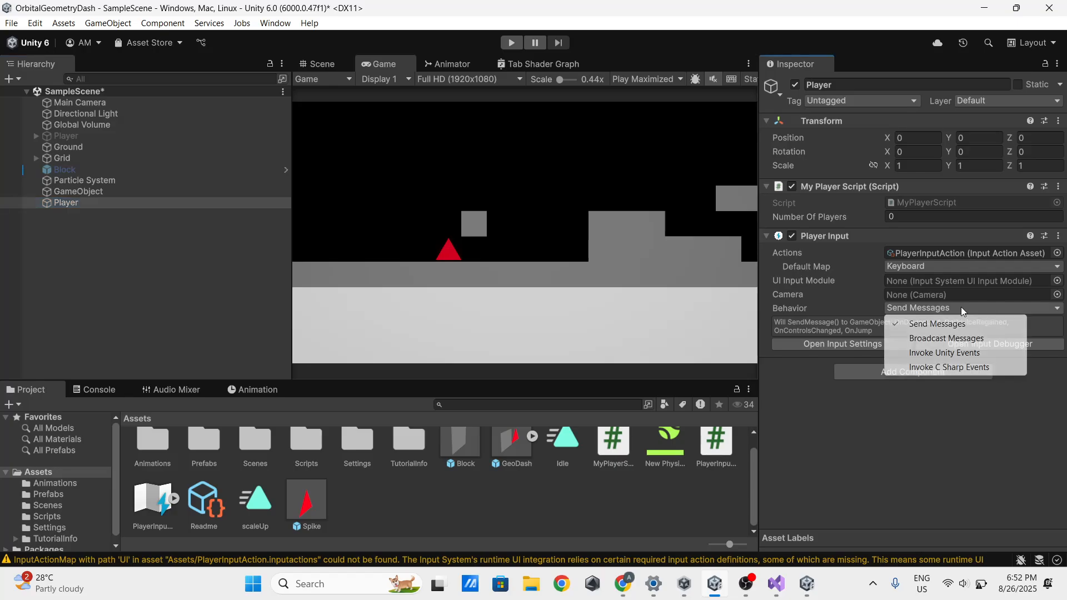
click(990, 339)
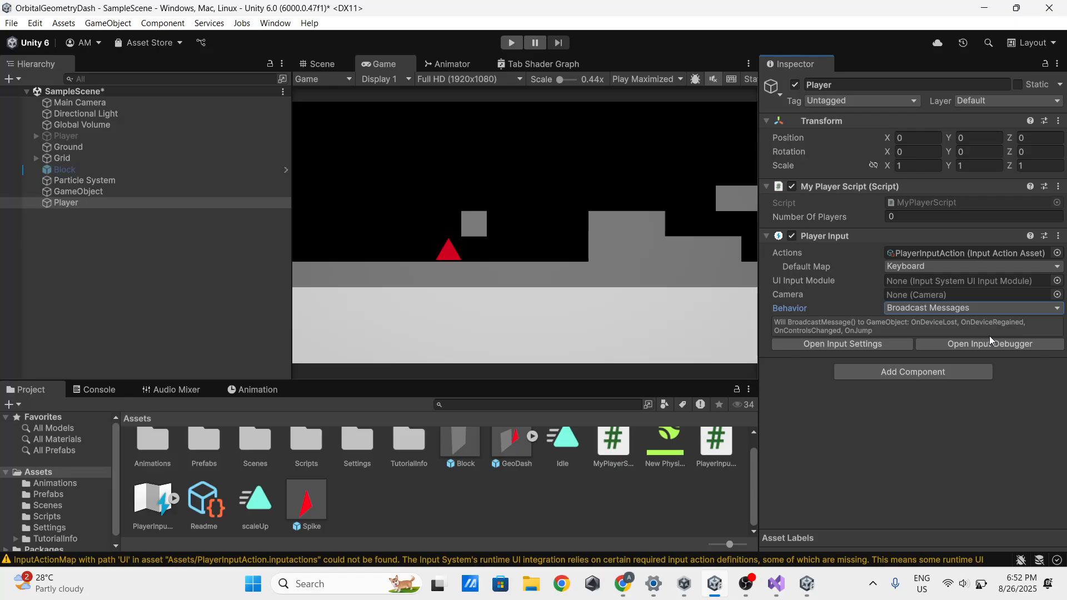
- Create an empty GameObject in the scene and make it a child of the Player object
click(68, 210)
right_click(99, 248)
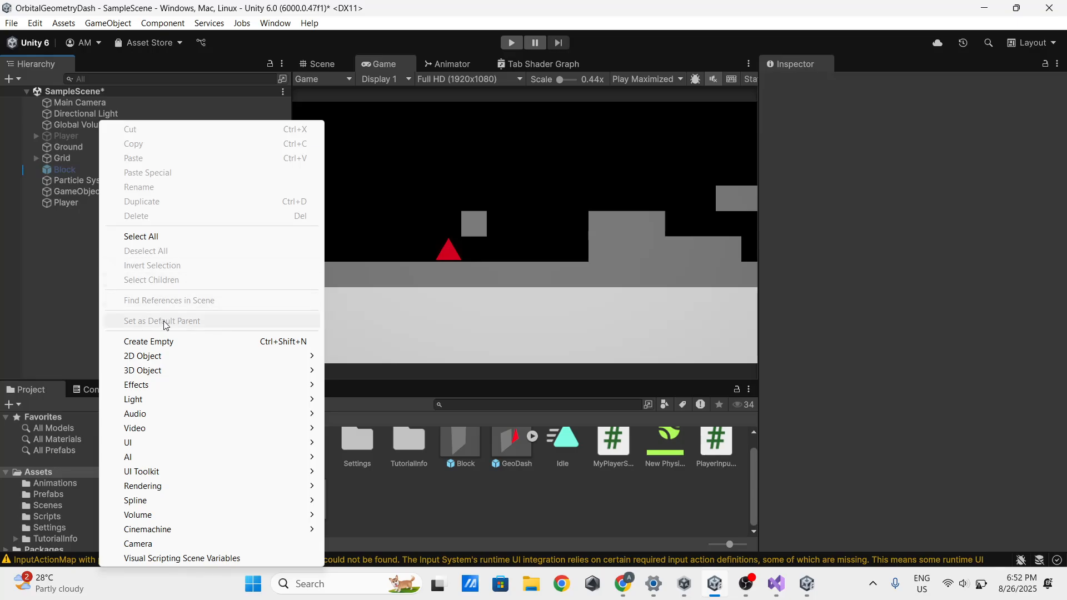
click(133, 341)
click(83, 223)
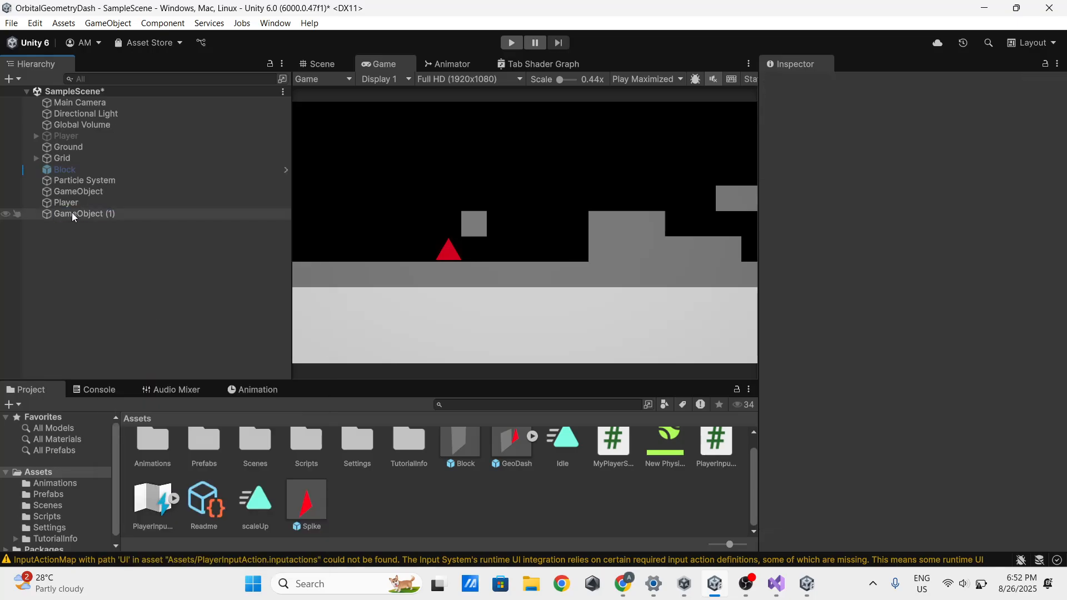
drag(72, 212, 77, 202)
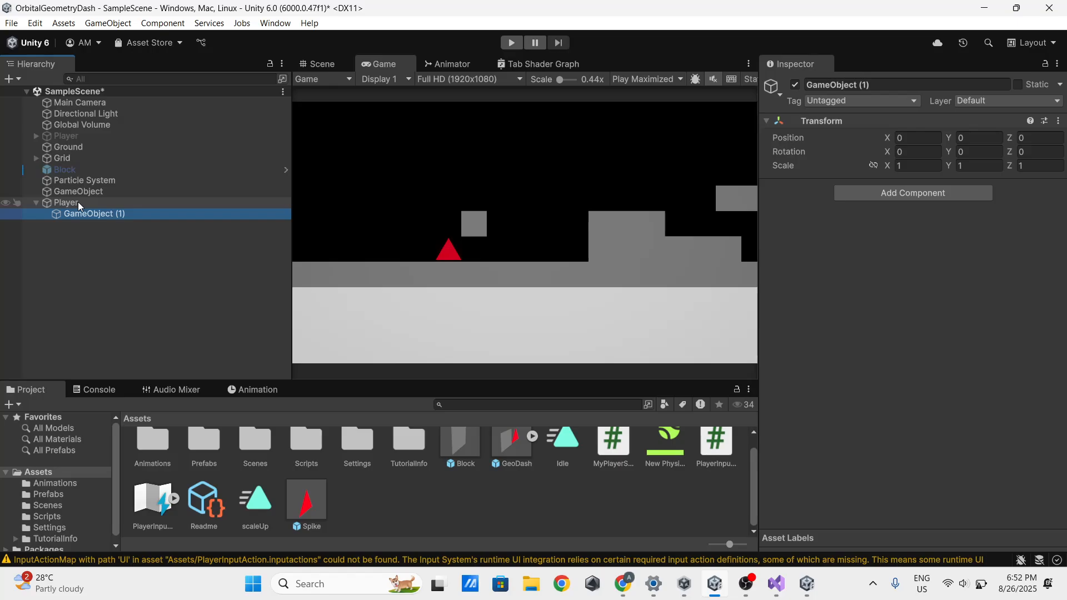
click(77, 202)
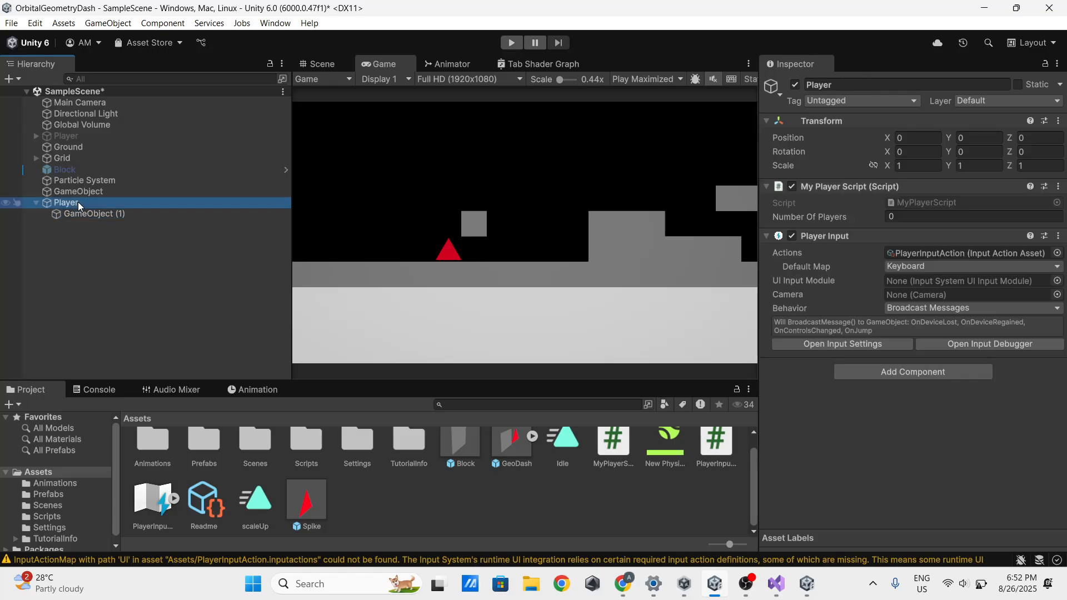
click(332, 68)
drag(498, 245, 509, 239)
key(ctrl+z)
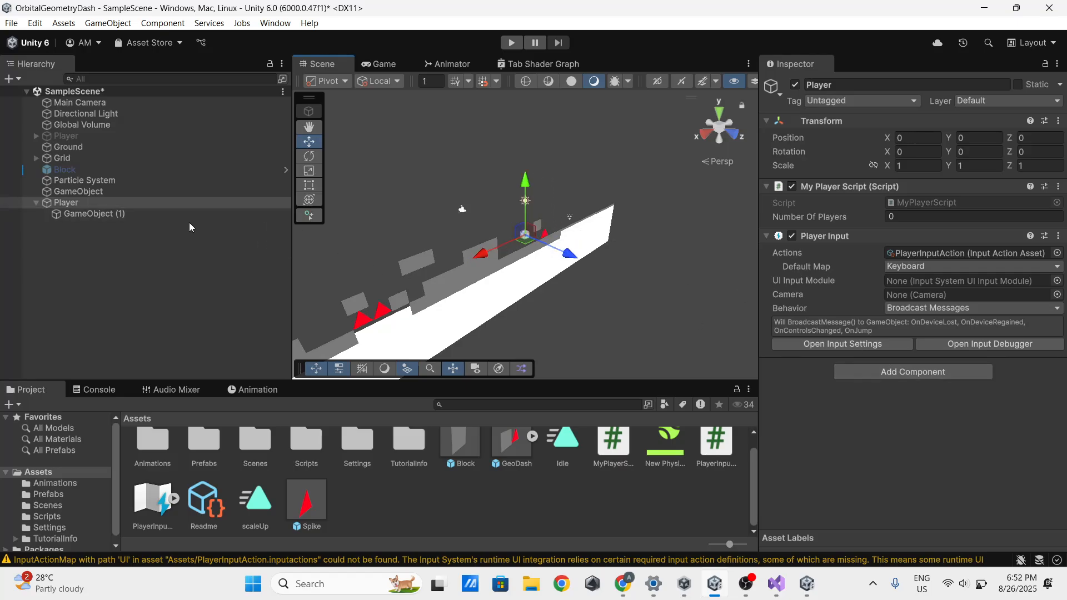
- Move the My Player Script component from Player to its child GameObject (1) and check the components on both objects
click(168, 214)
click(165, 203)
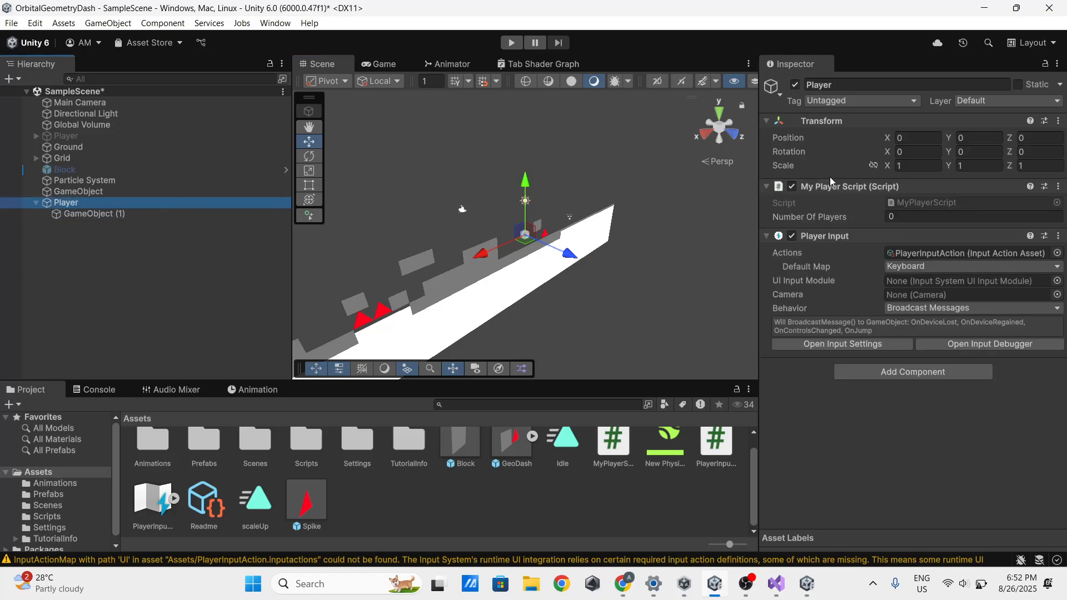
drag(847, 187, 81, 217)
click(81, 217)
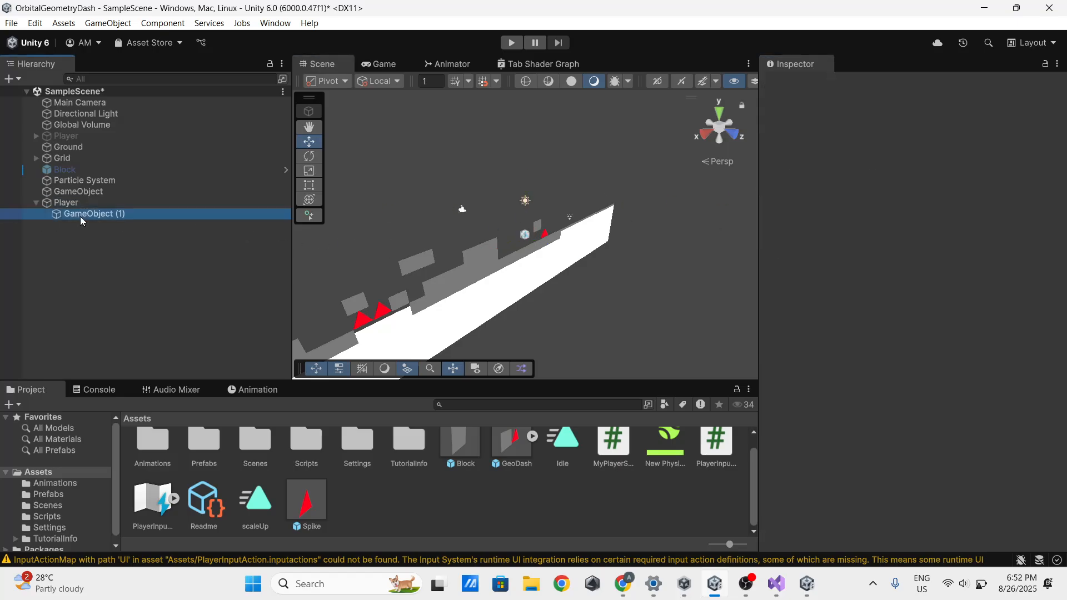
click(156, 204)
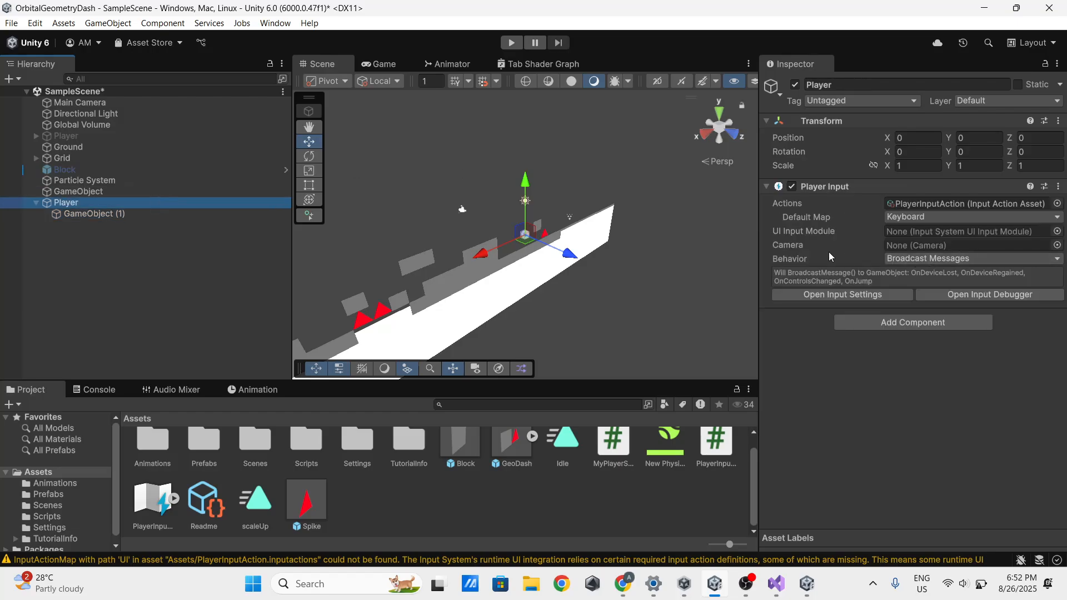
click(172, 214)
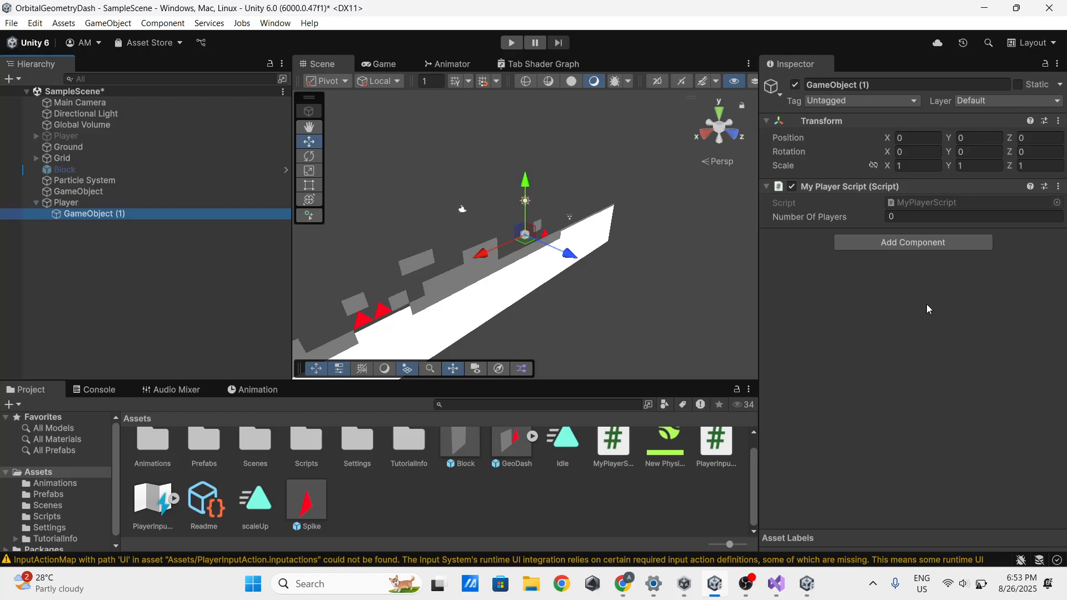
- Review the Default Map options of Player's Player Input and inspect the Keyboard action map in the PlayerInputAction asset
click(107, 207)
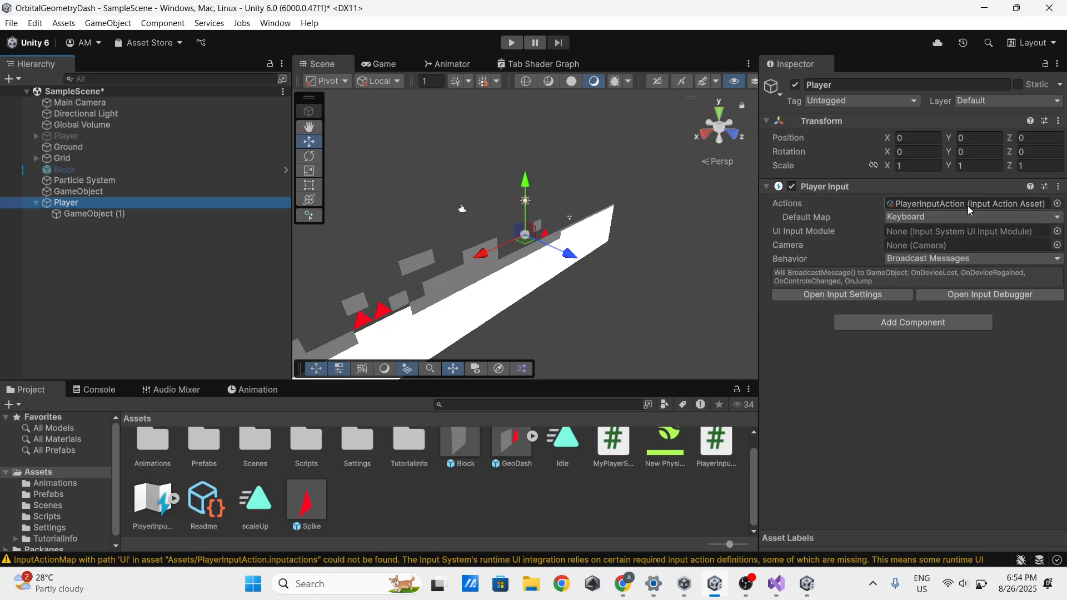
click(955, 219)
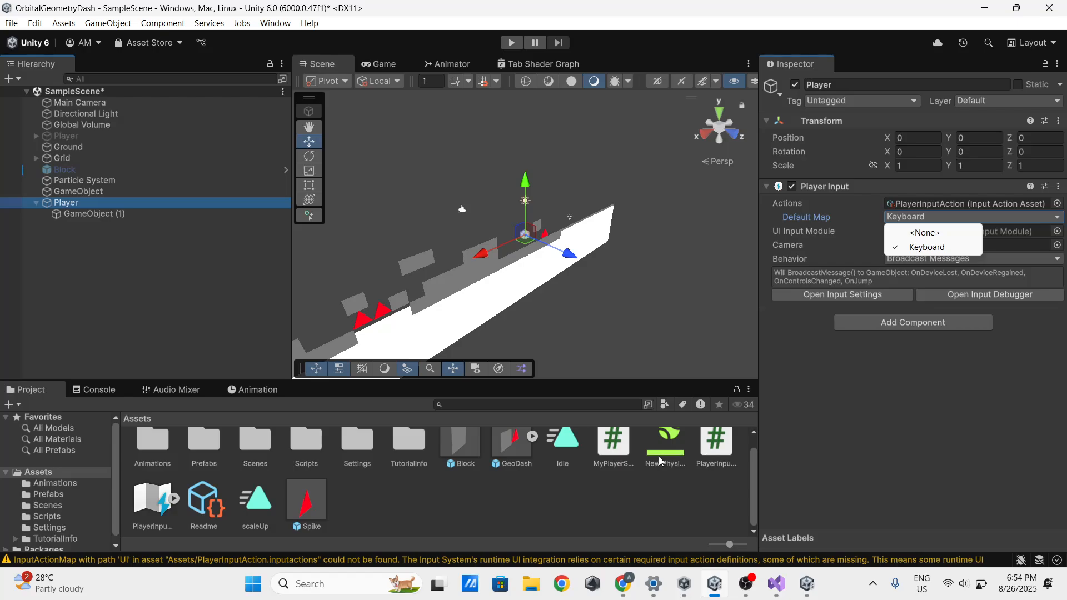
click(163, 507)
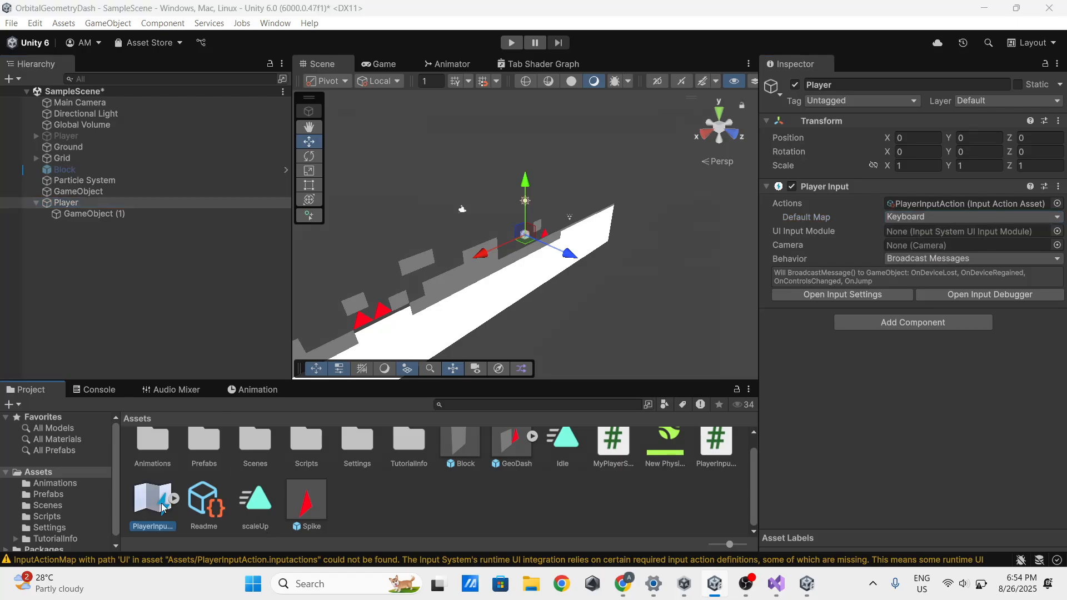
double_click(163, 506)
click(287, 165)
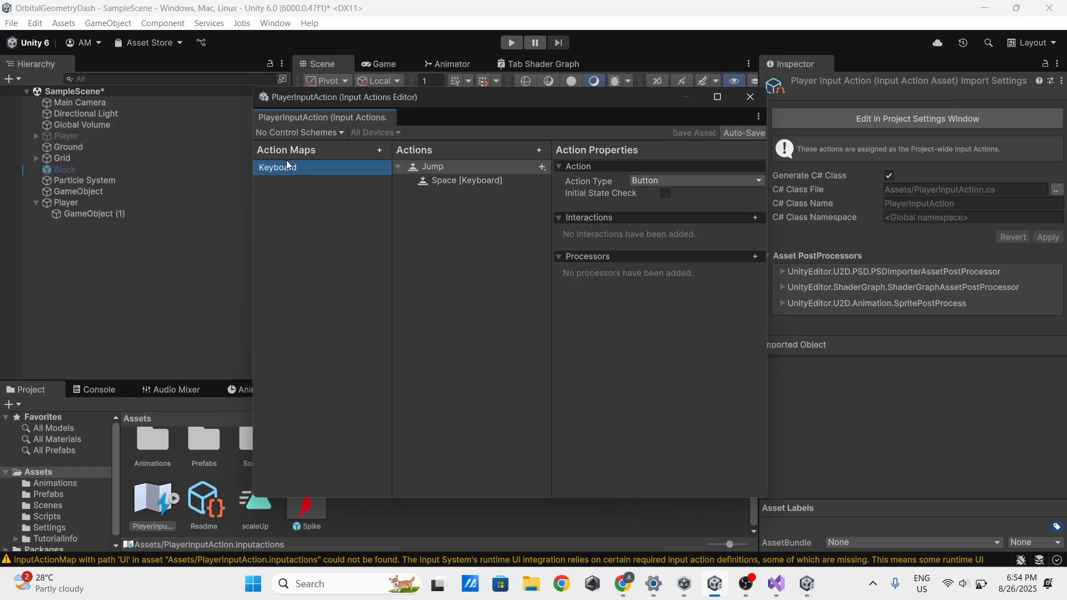
click(755, 99)
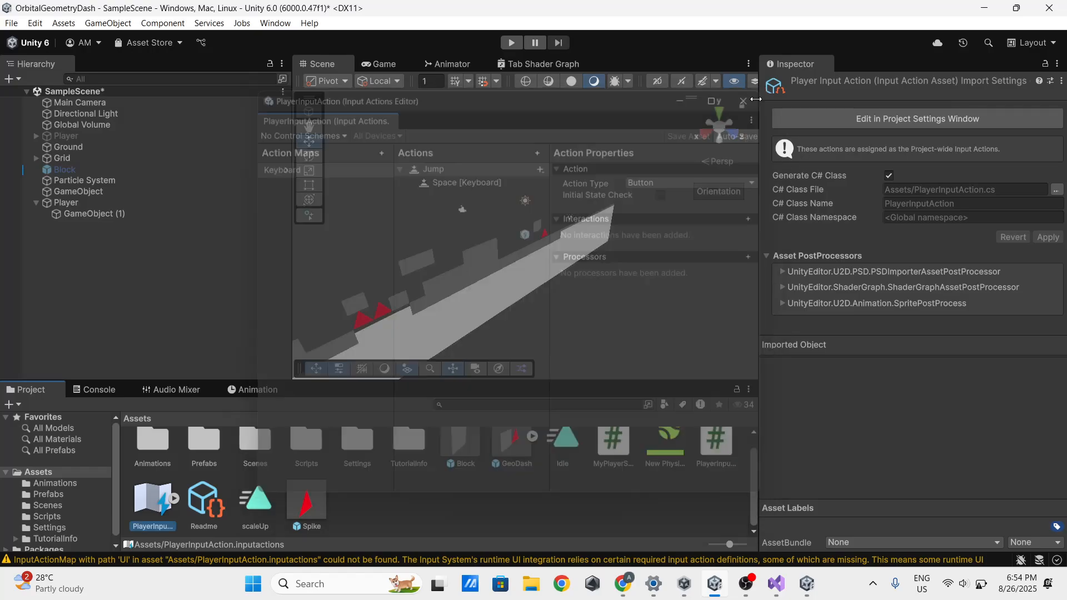
- Switch Player's Player Input Behavior to Send Messages and back to Broadcast Messages
click(167, 204)
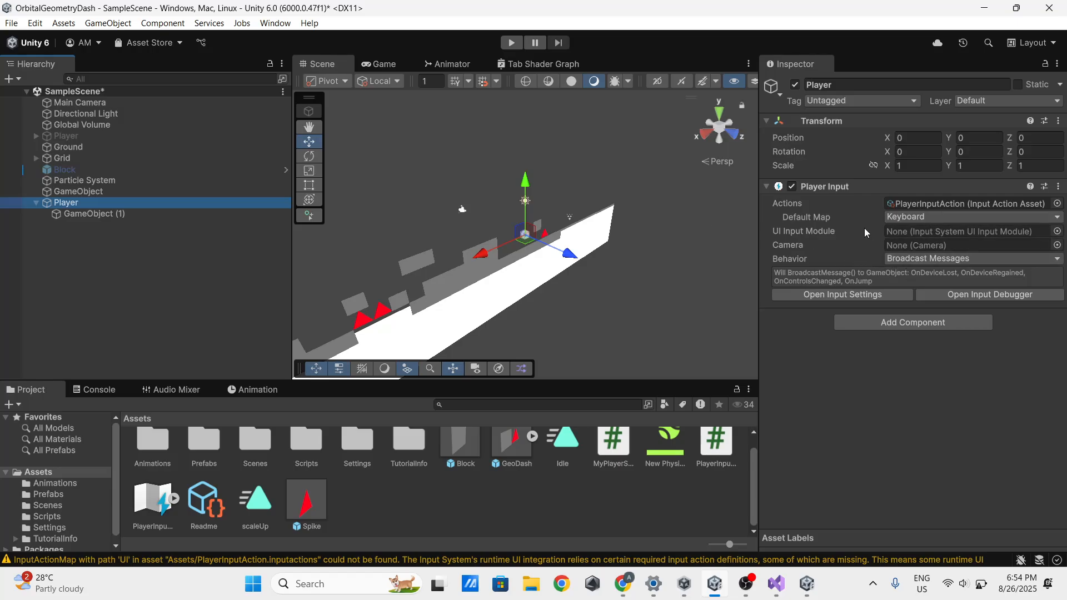
click(897, 257)
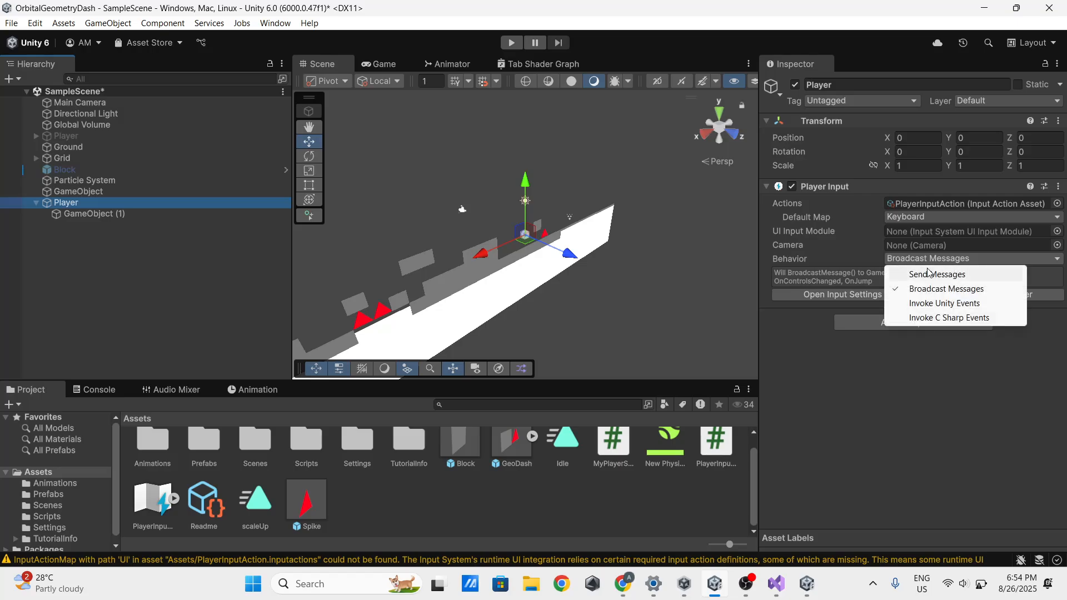
click(934, 272)
click(939, 260)
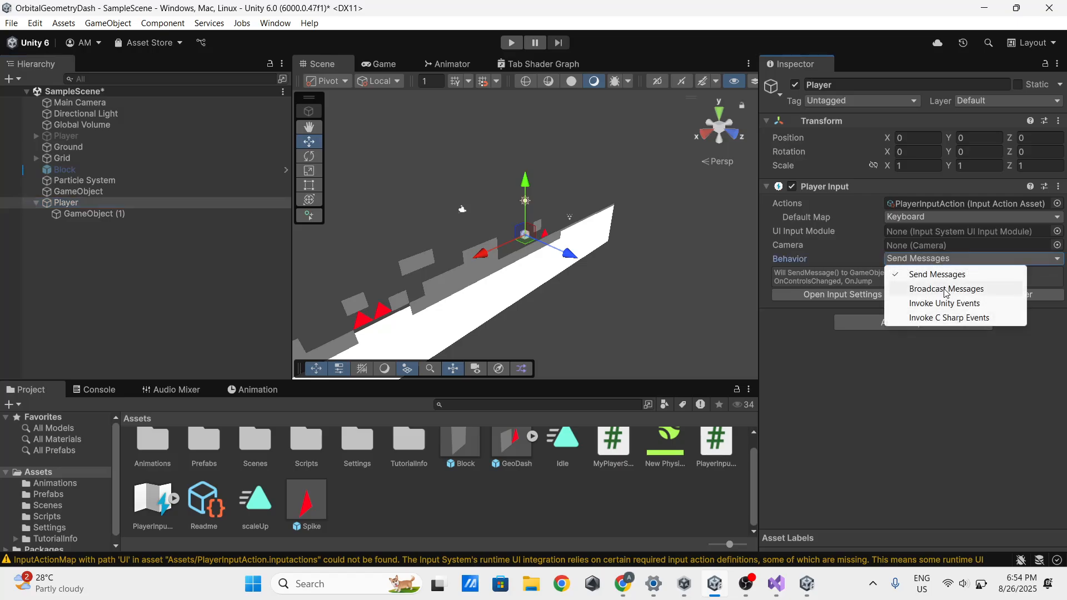
click(946, 291)
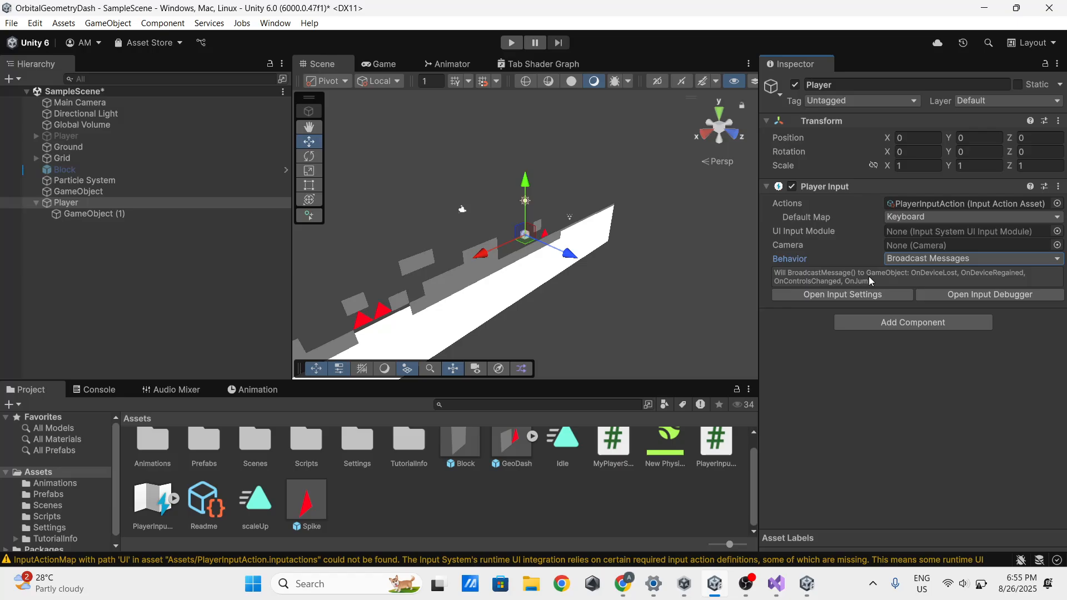
- Try Send Messages and Invoke Unity Events as the Player Input Behavior, and set it back to Broadcast Messages
click(933, 260)
click(934, 271)
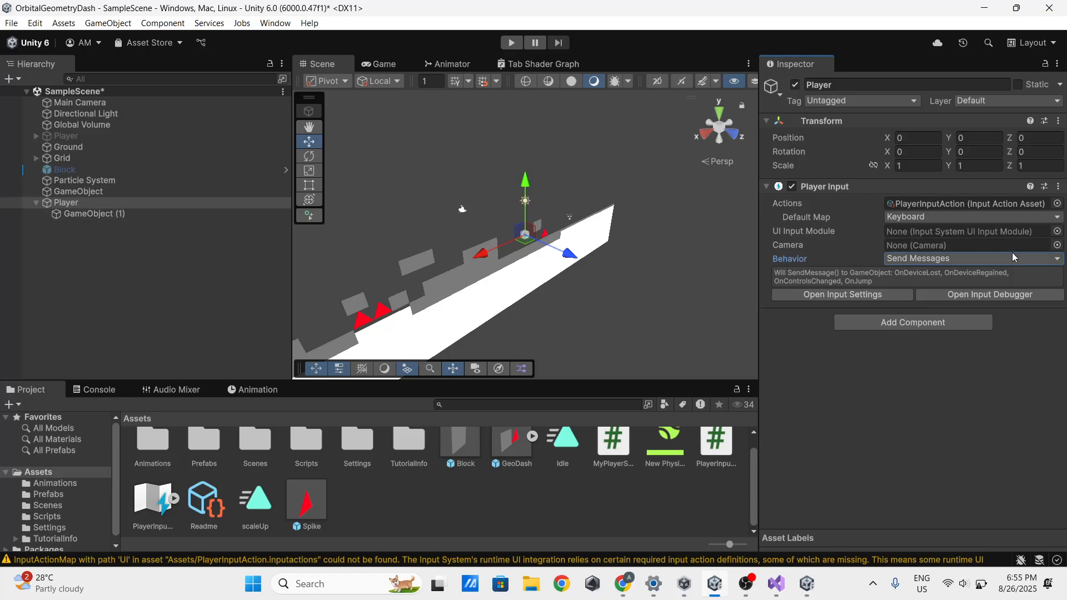
click(976, 258)
click(965, 303)
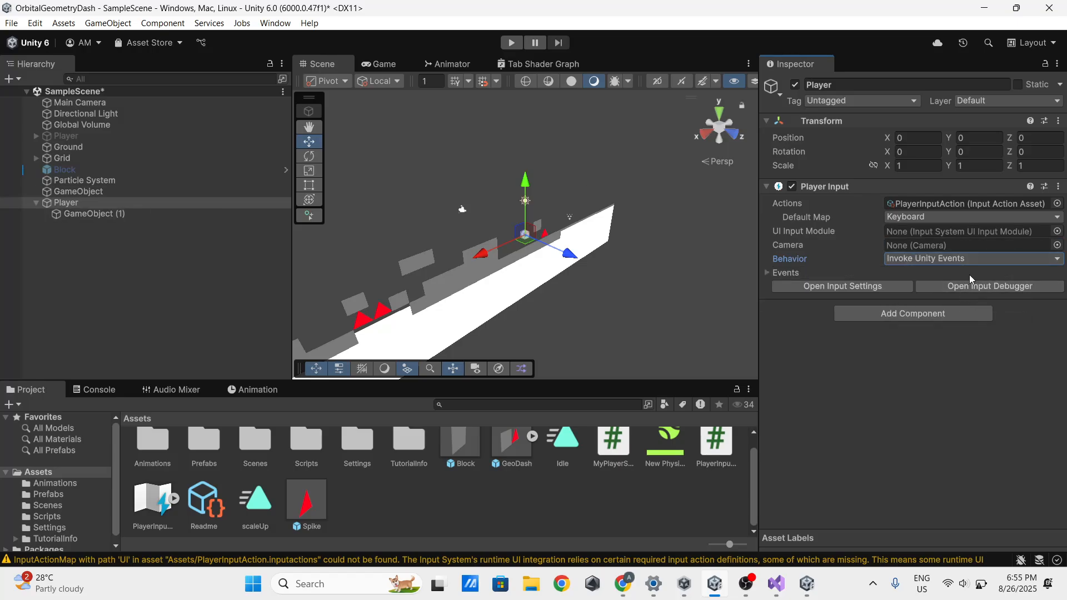
click(978, 260)
click(976, 288)
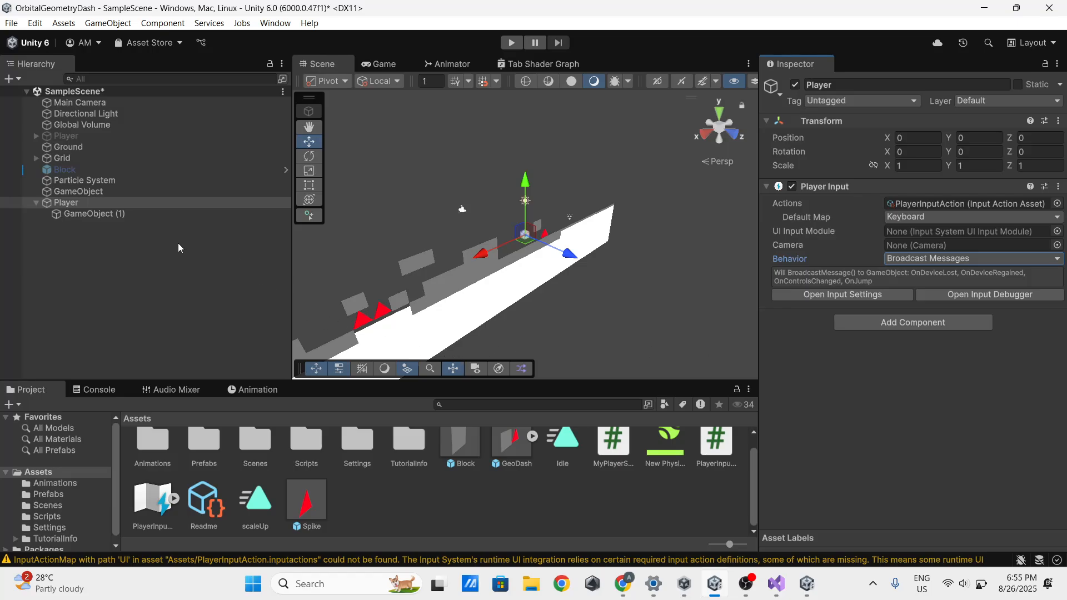
- Duplicate the child GameObject (1) seven times under Player
click(138, 212)
key(ctrl+d)
key(ctrl+d)
key(ctrl+d)
key(ctrl+d)
key(ctrl+d)
key(ctrl+d)
key(ctrl+d)
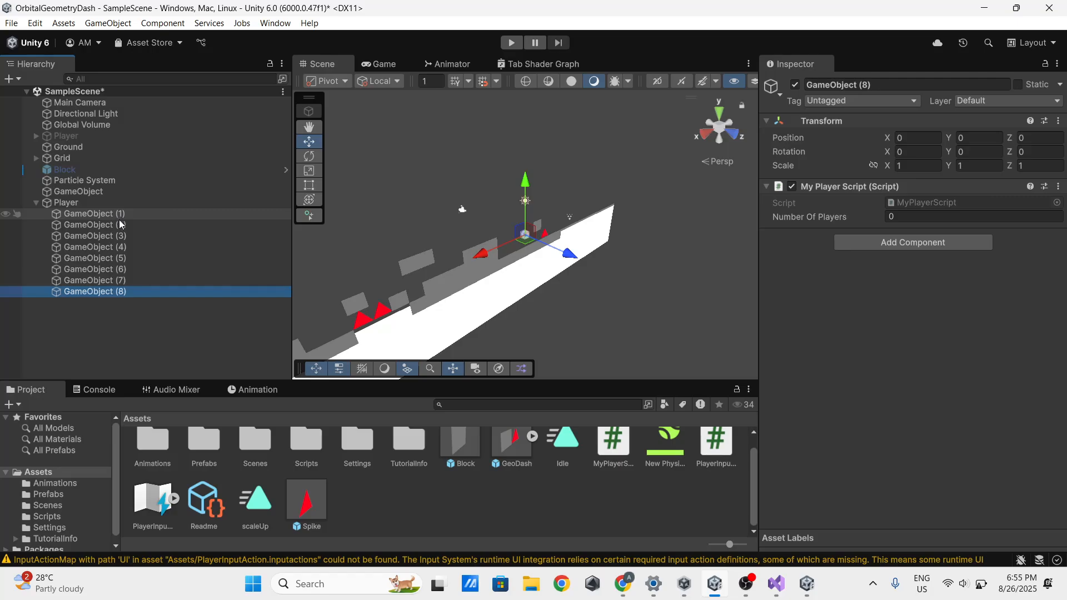
- Go through Player's child GameObjects to examine their components, and return to the Player object's Player Input settings
click(119, 219)
key(Down)
key(Down)
key(Down)
key(Down)
key(Down)
key(Down)
key(Down)
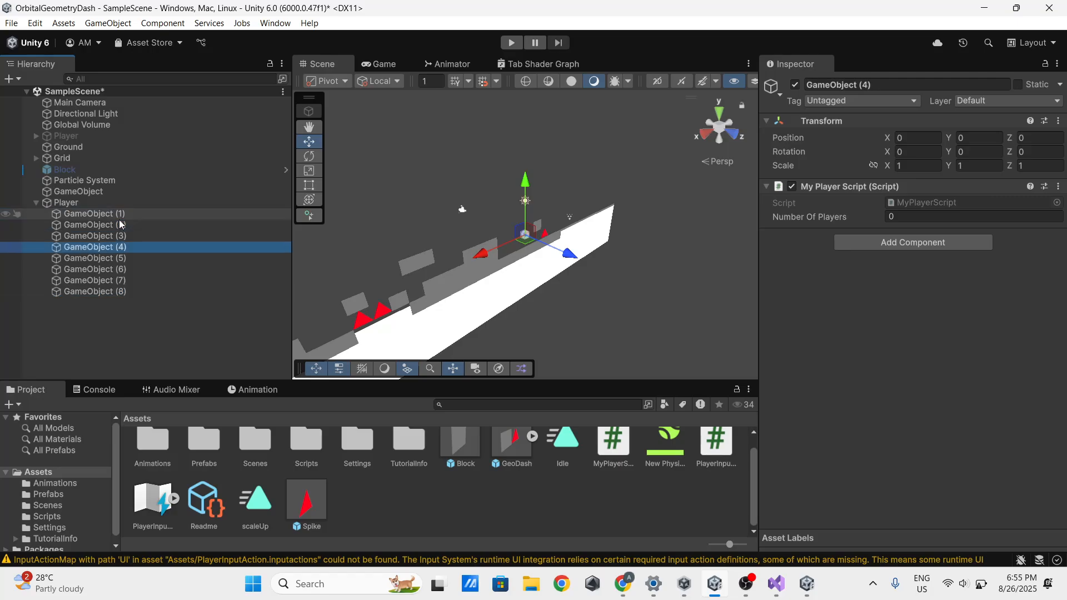
key(Up)
key(Up)
key(Up)
key(Up)
key(Up)
key(Up)
key(Up)
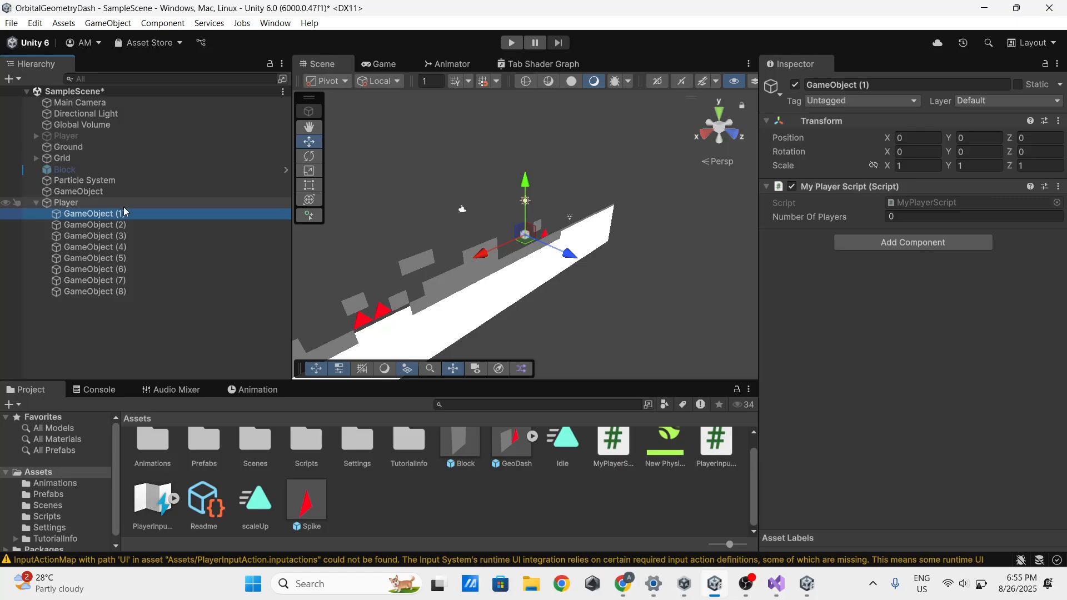
click(123, 206)
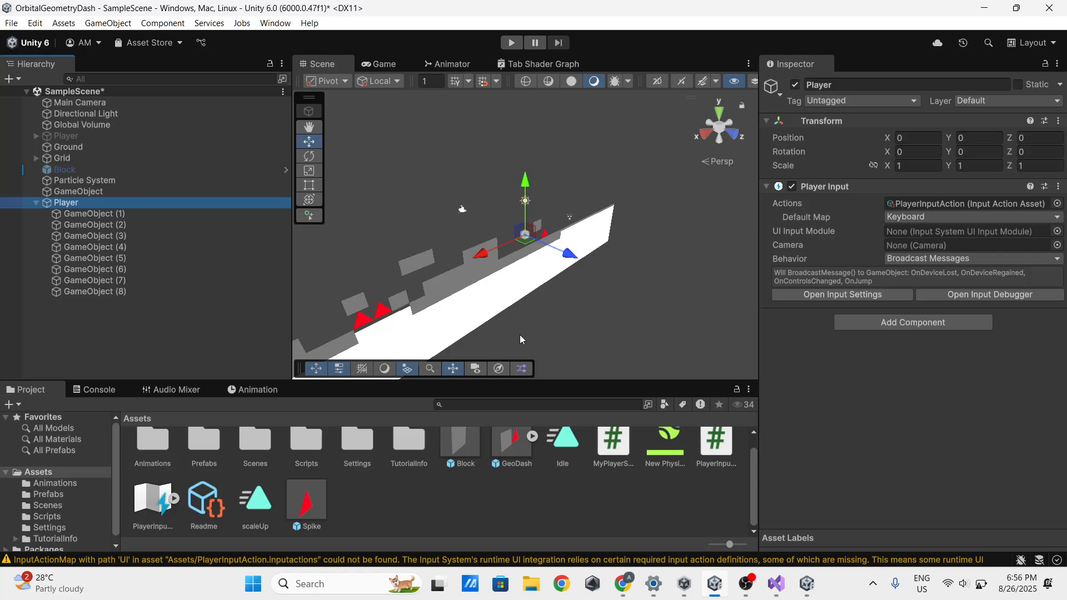
- Switch to the OrbitalGeometryDash project in Visual Studio and add an empty public void OnJump() method below MovePlayer in MyPlayerScript
mouse_move(782, 588)
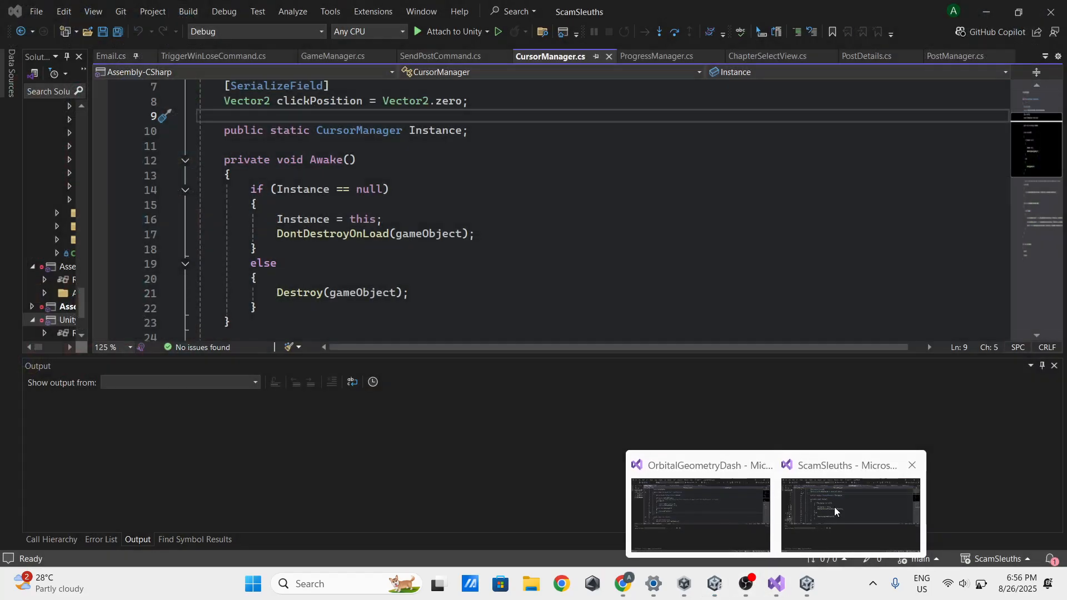
click(834, 507)
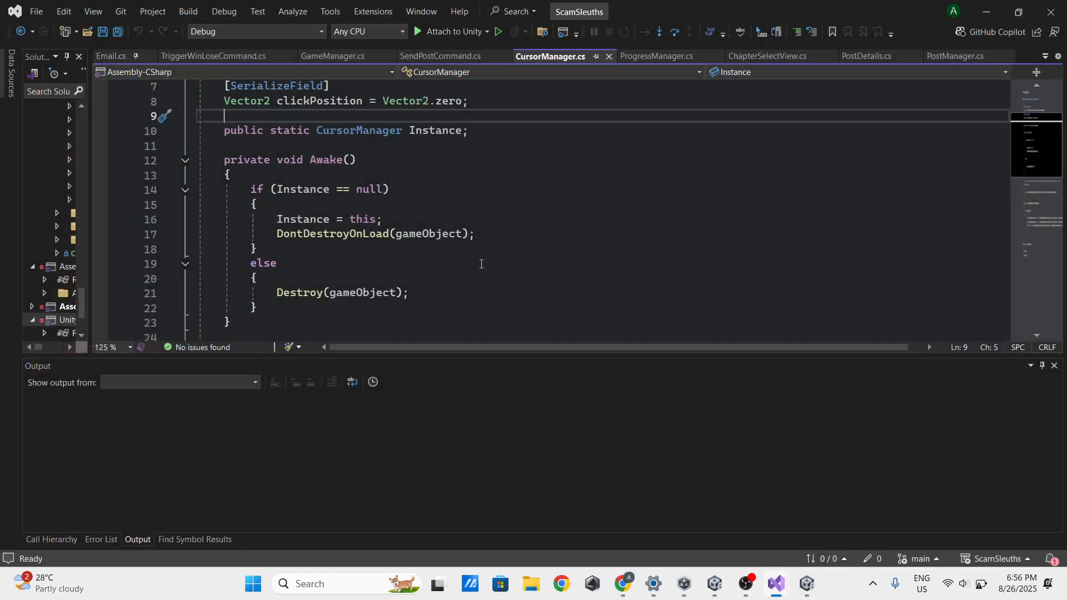
mouse_move(774, 579)
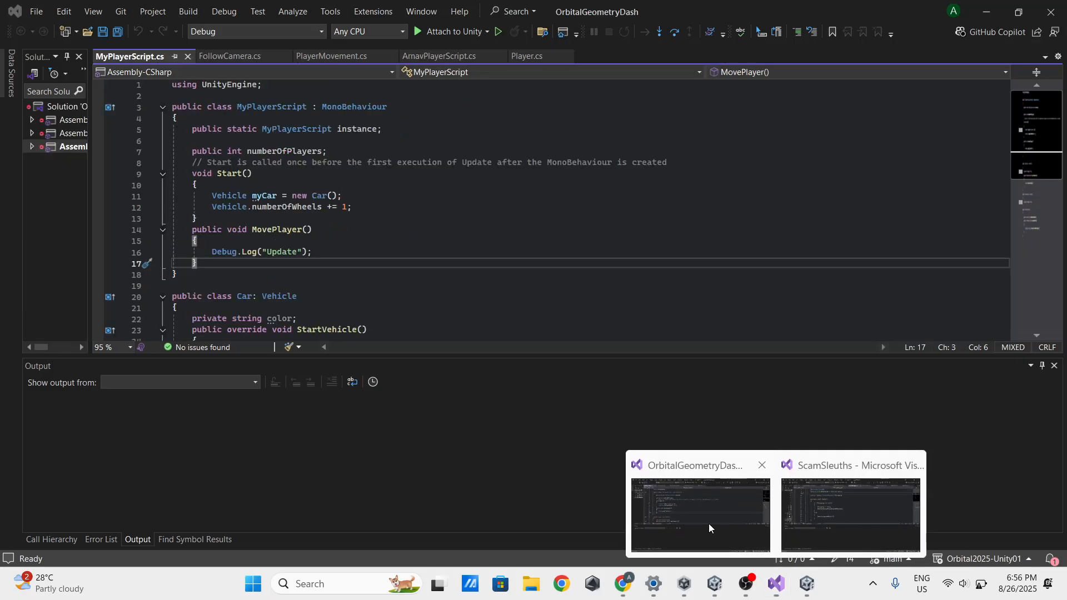
click(708, 523)
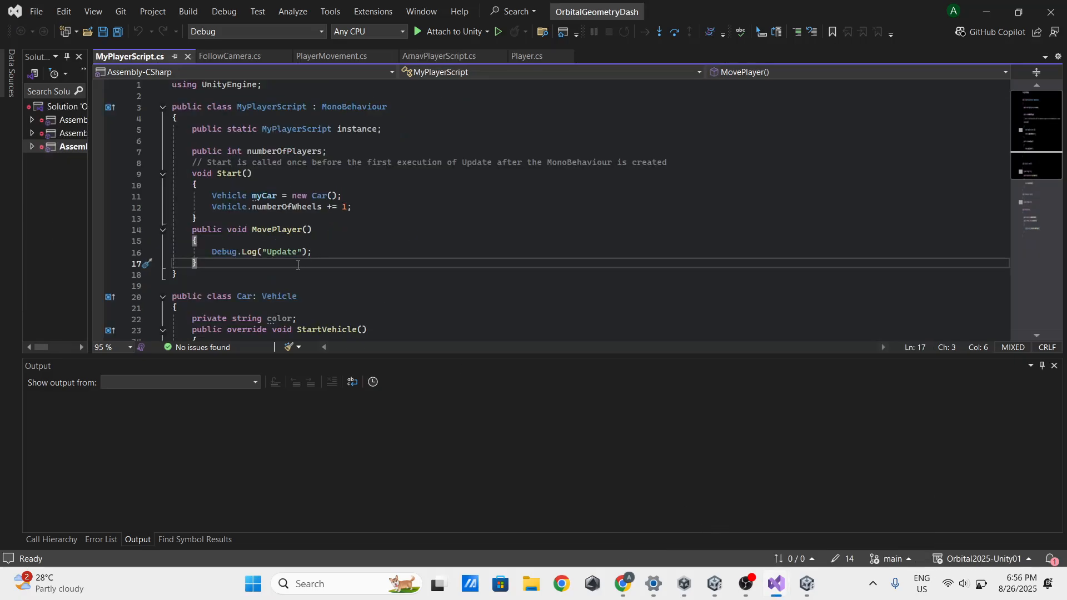
key(Return)
key(Return)
text(pr)
key(BackSpace)
key(BackSpace)
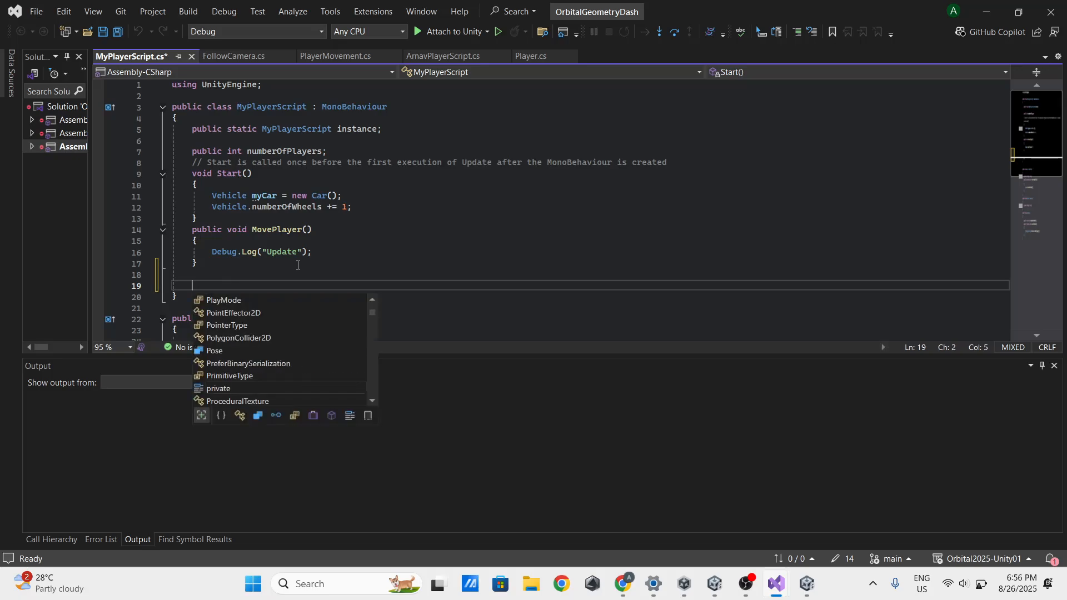
text(public )
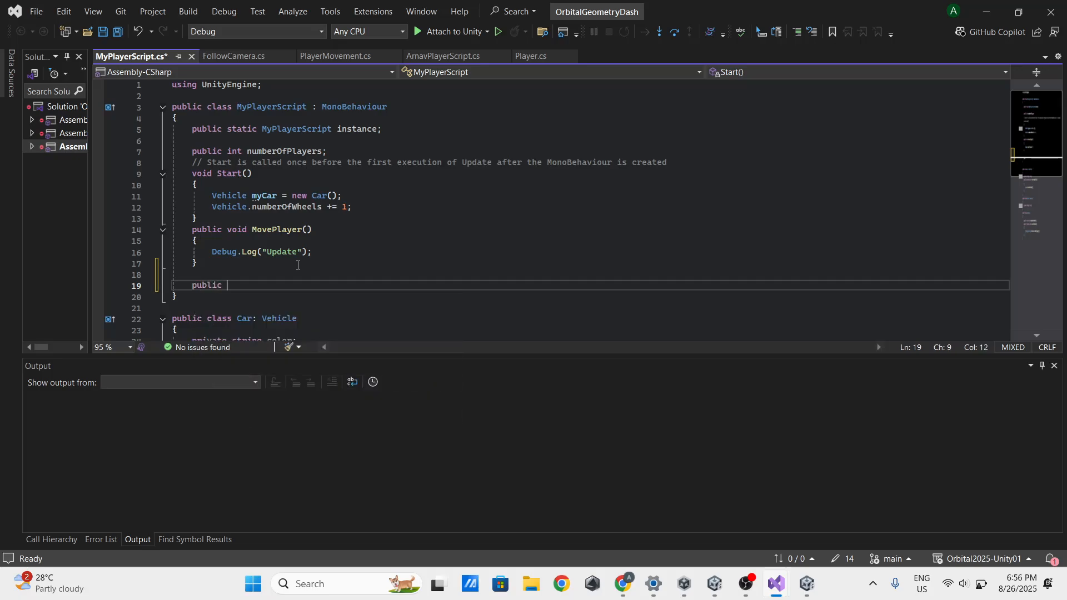
text(OnJump() { })
click(227, 286)
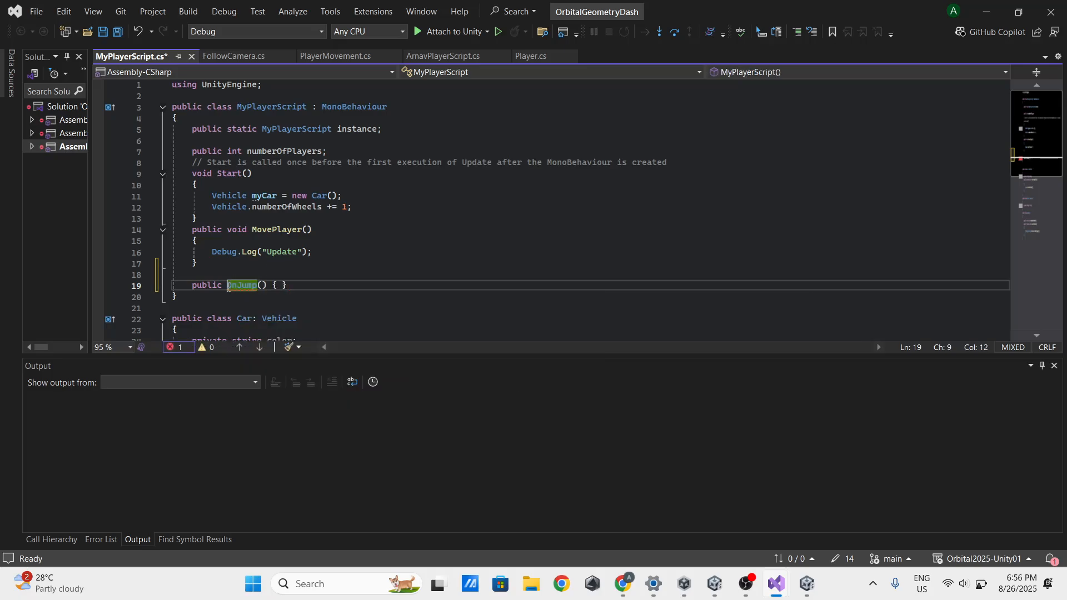
text(void)
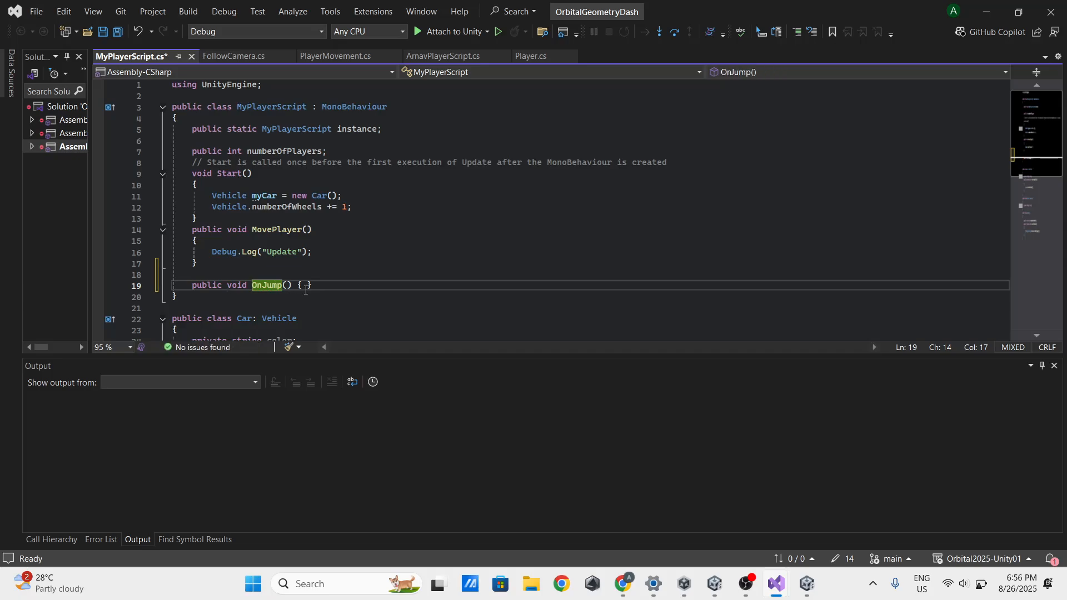
click(305, 286)
key(Return)
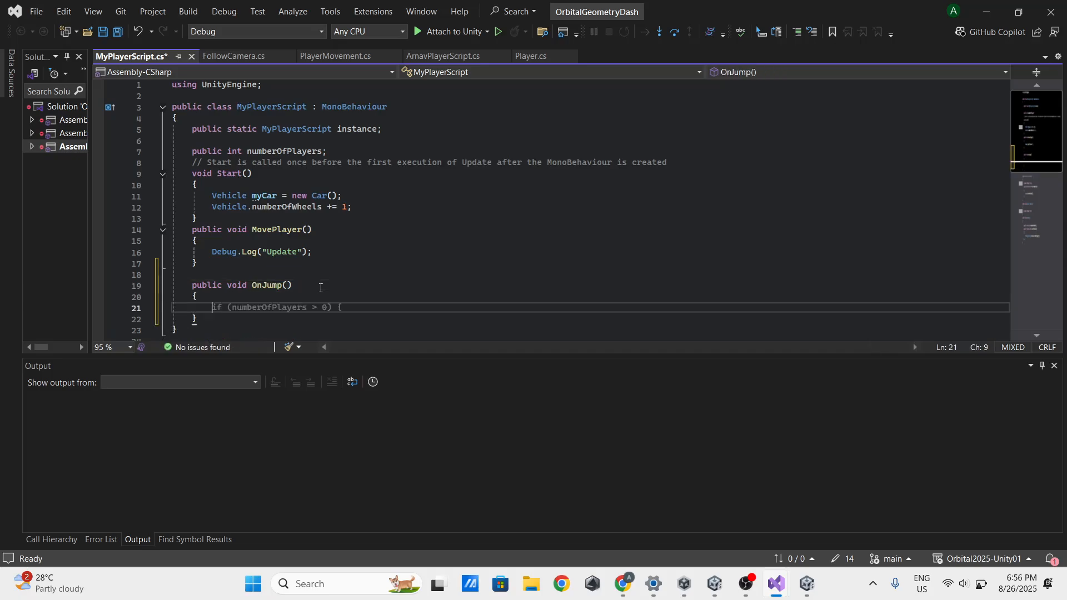
- Add Debug.Log("On Jump"); inside the OnJump method and save MyPlayerScript
text(Debug)
key(BackSpace)
key(BackSpace)
key(BackSpace)
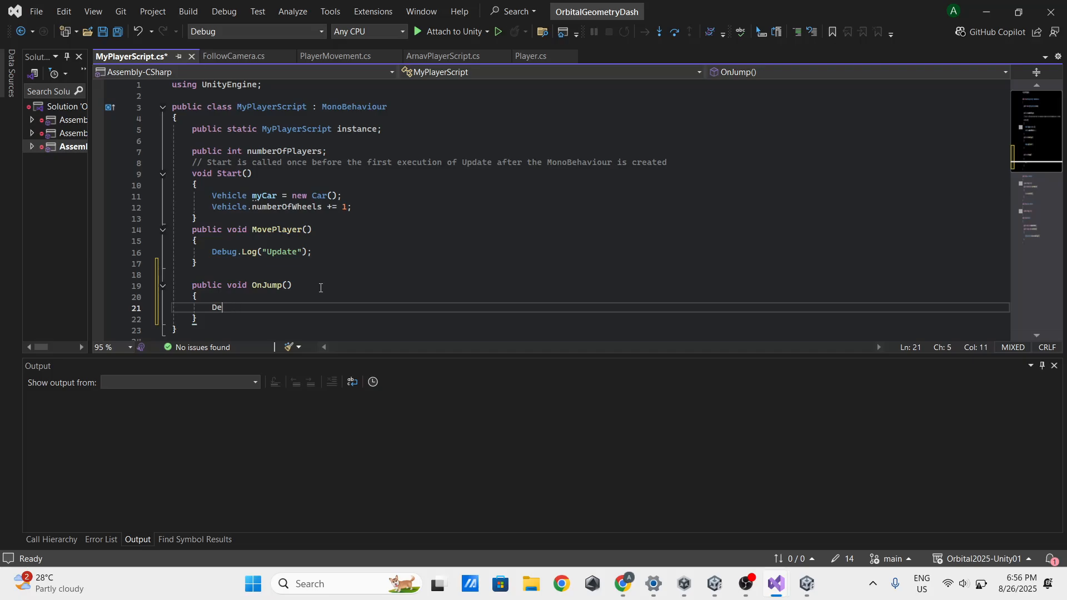
text(bug.Log()
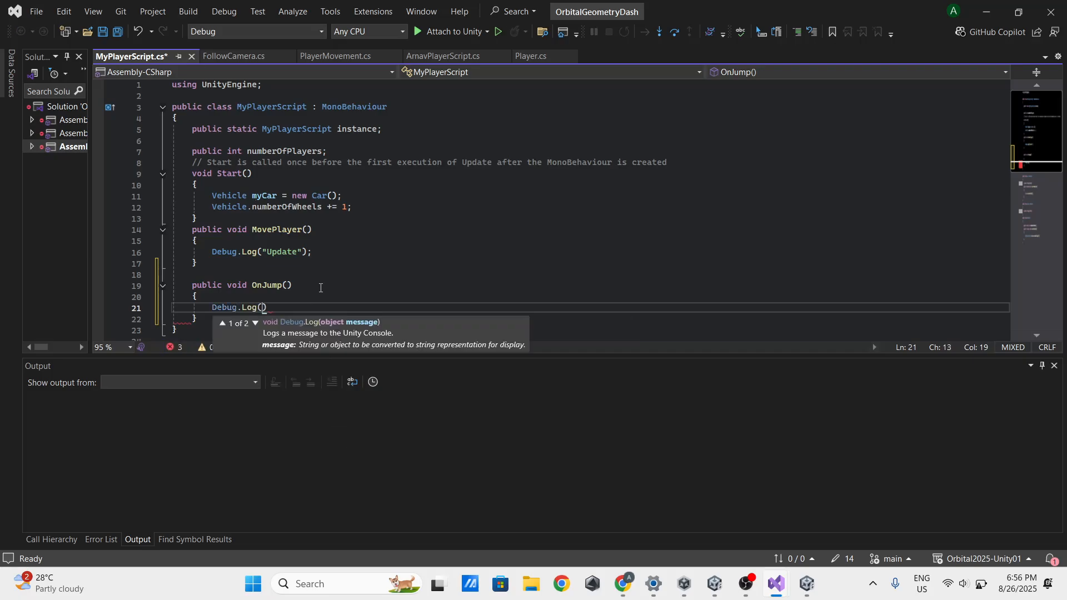
text("On JUM)
key(BackSpace)
key(BackSpace)
text(ump");)
key(ctrl+s)
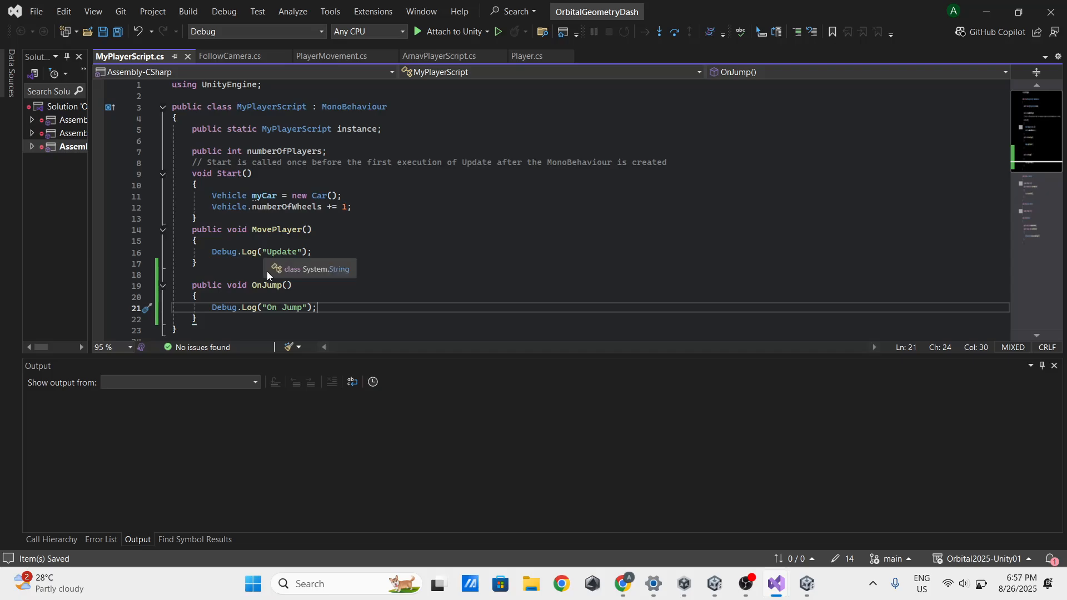
click(282, 299)
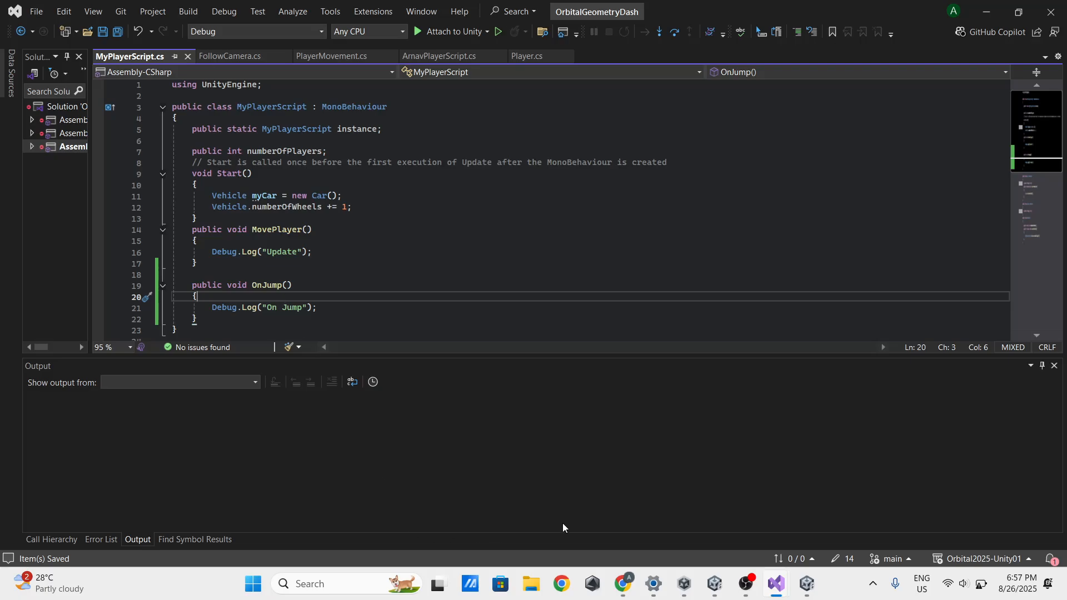
click(597, 414)
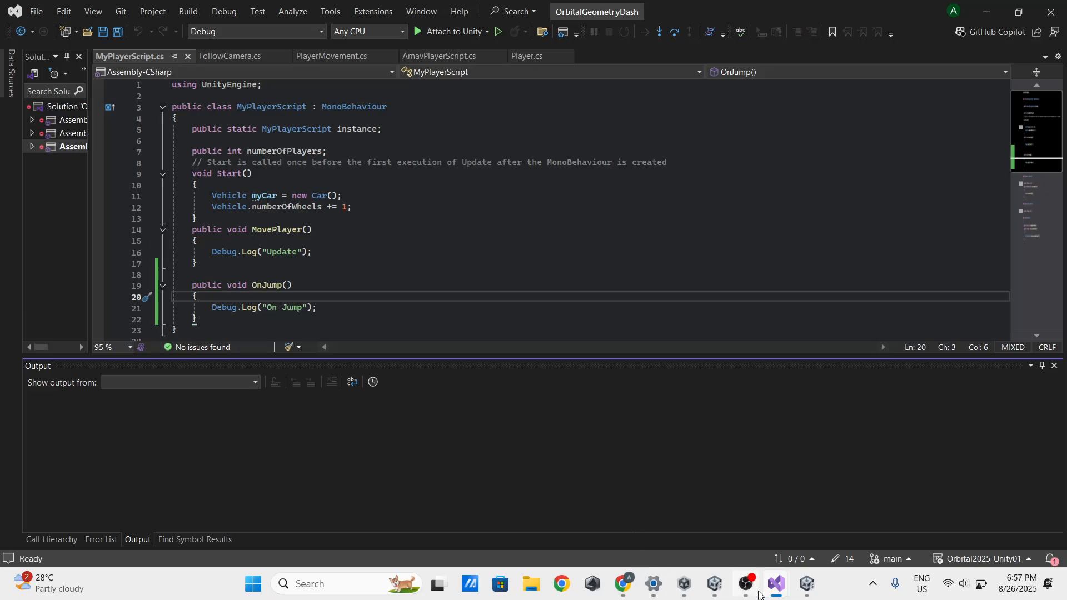
click(858, 239)
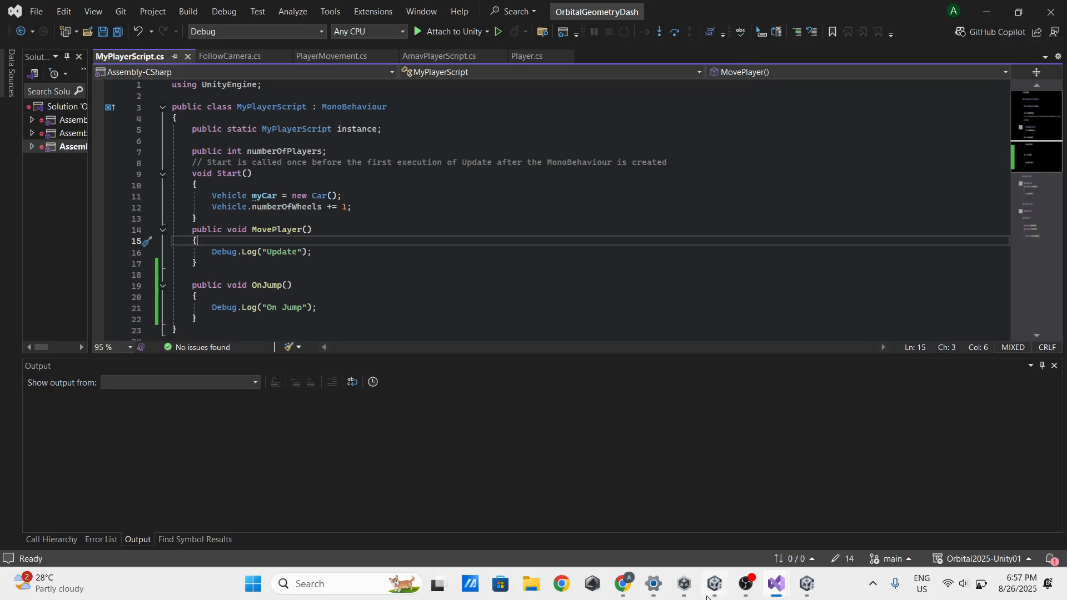
- Switch to Unity, check the console for errors, and examine the PlayerInputAction asset's import settings
key(alt+Tab)
click(100, 392)
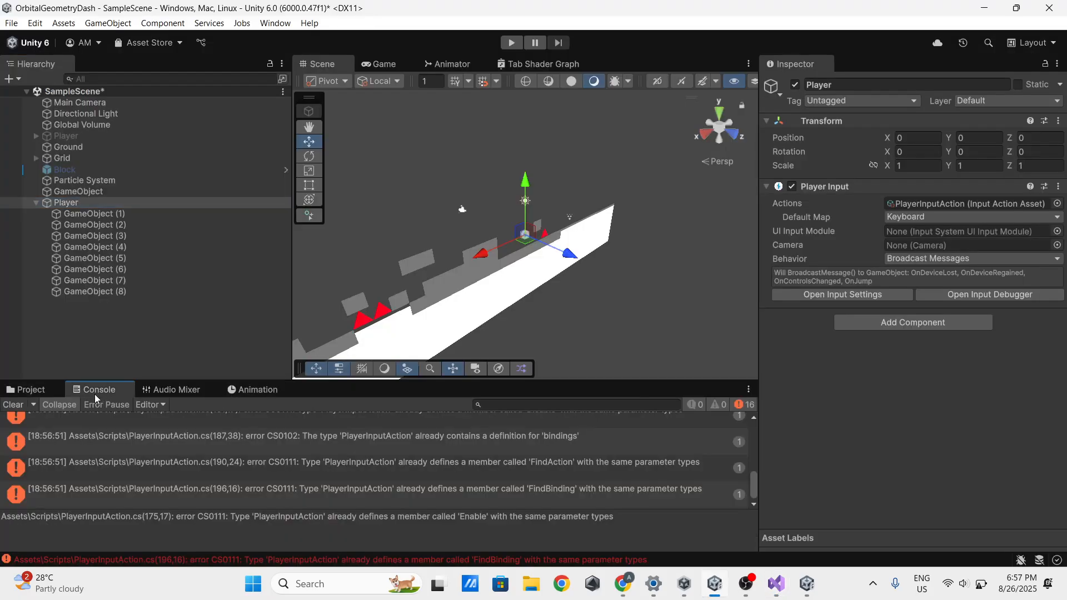
click(42, 391)
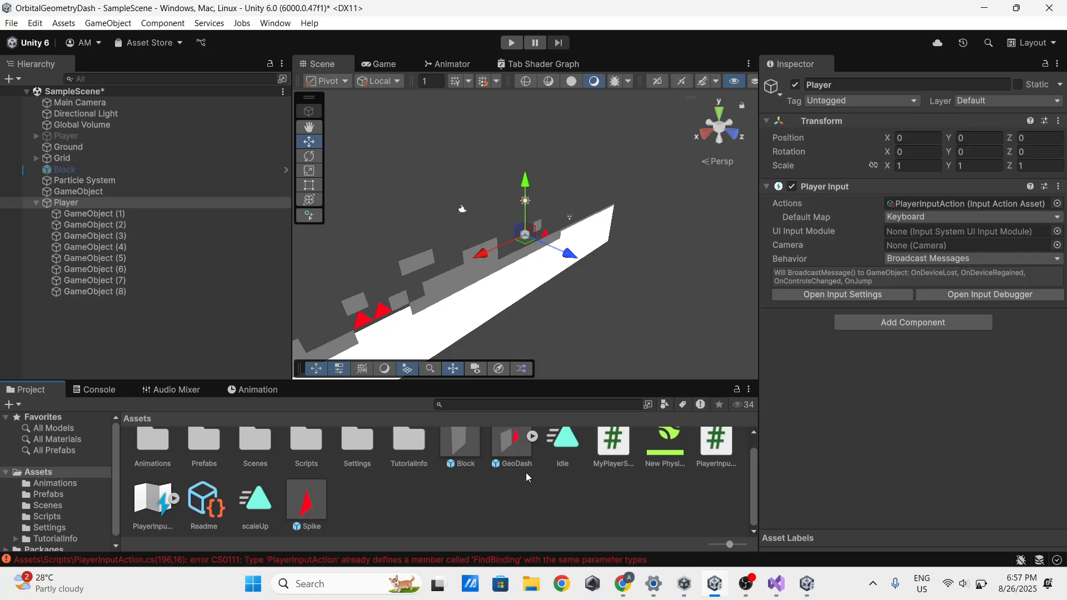
click(546, 472)
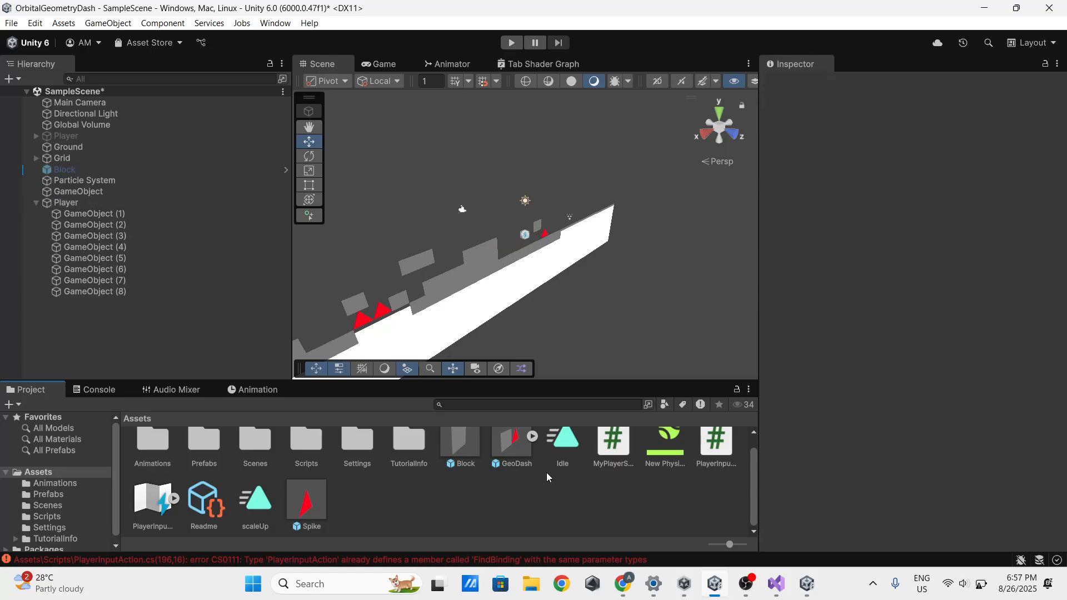
click(215, 512)
click(151, 507)
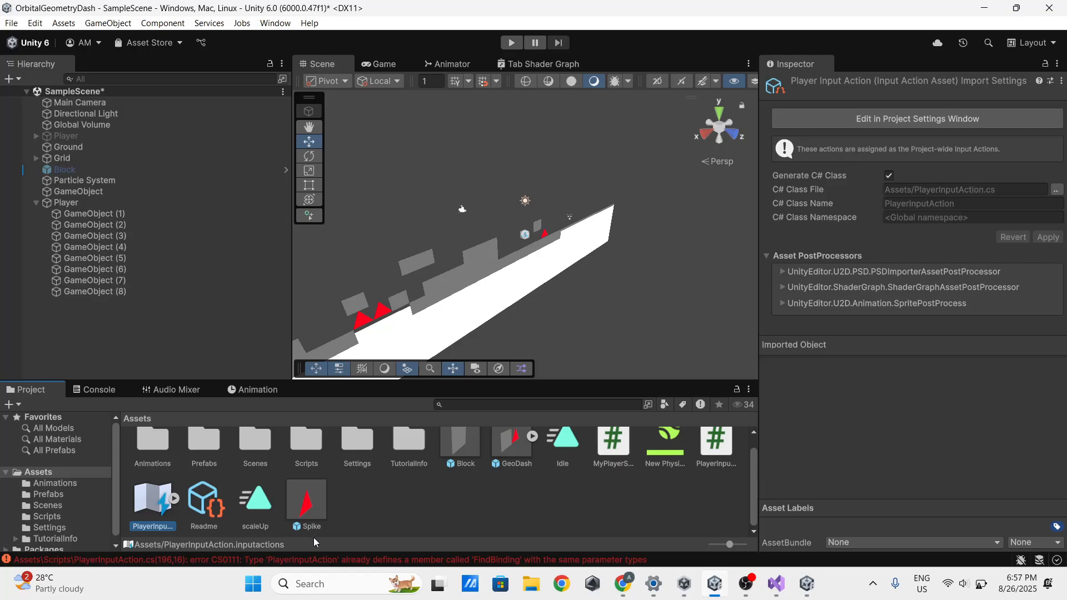
- Switch to the Workshop 2 Unity presentation in Chrome and page forward to the BONUS: Scene Management slide
click(621, 593)
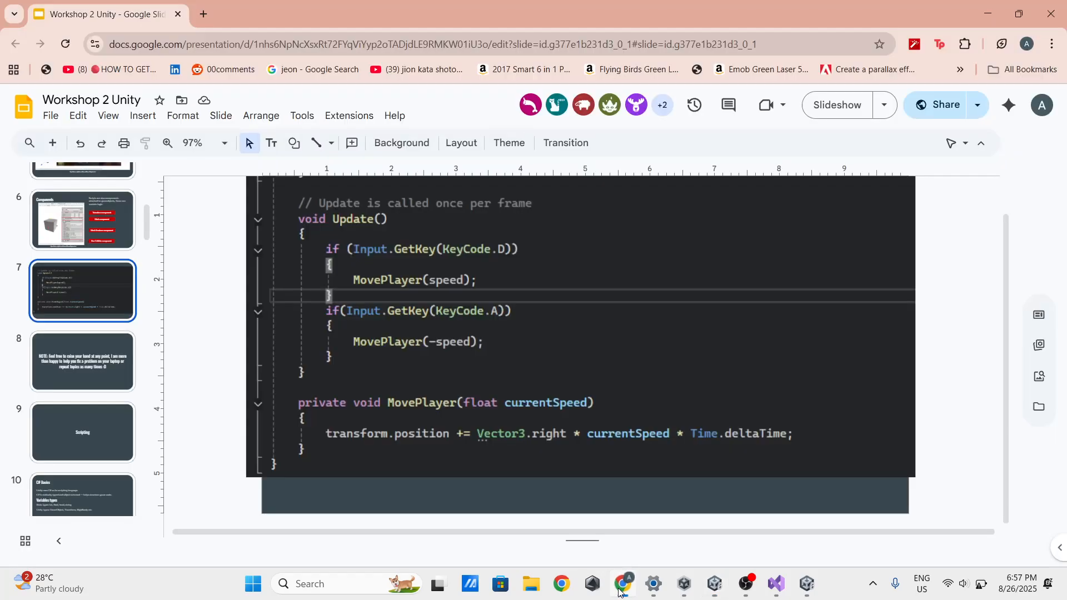
key(Down)
key(Down)
key(Down)
key(Down)
key(Down)
key(Down)
key(Down)
key(Down)
key(Down)
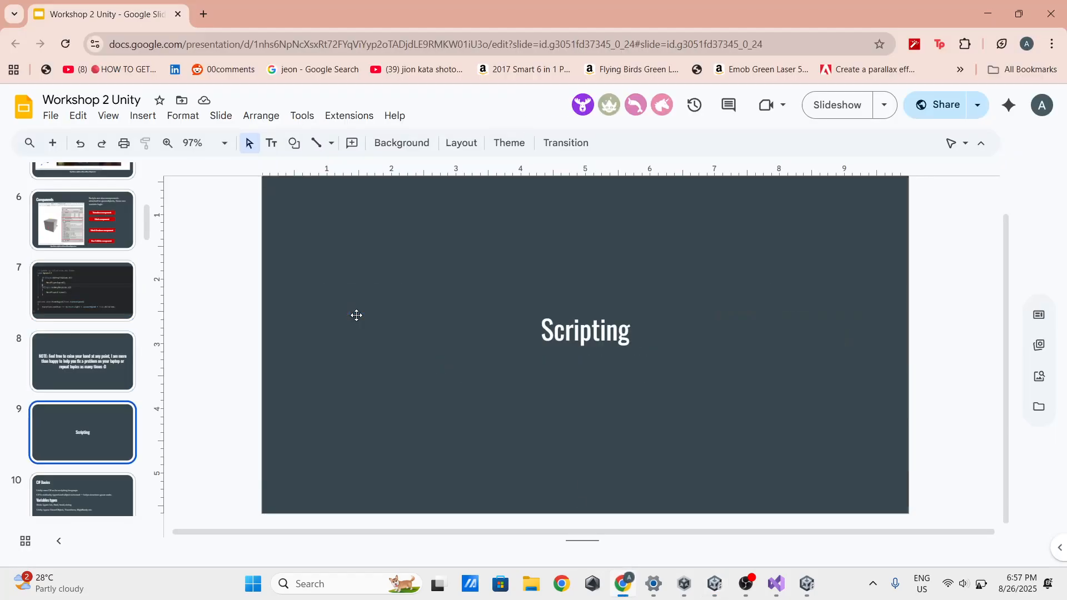
key(Down)
key(Down)
key(Down)
key(Down)
key(Down)
key(Down)
key(Down)
key(Down)
key(Down)
key(Down)
key(Down)
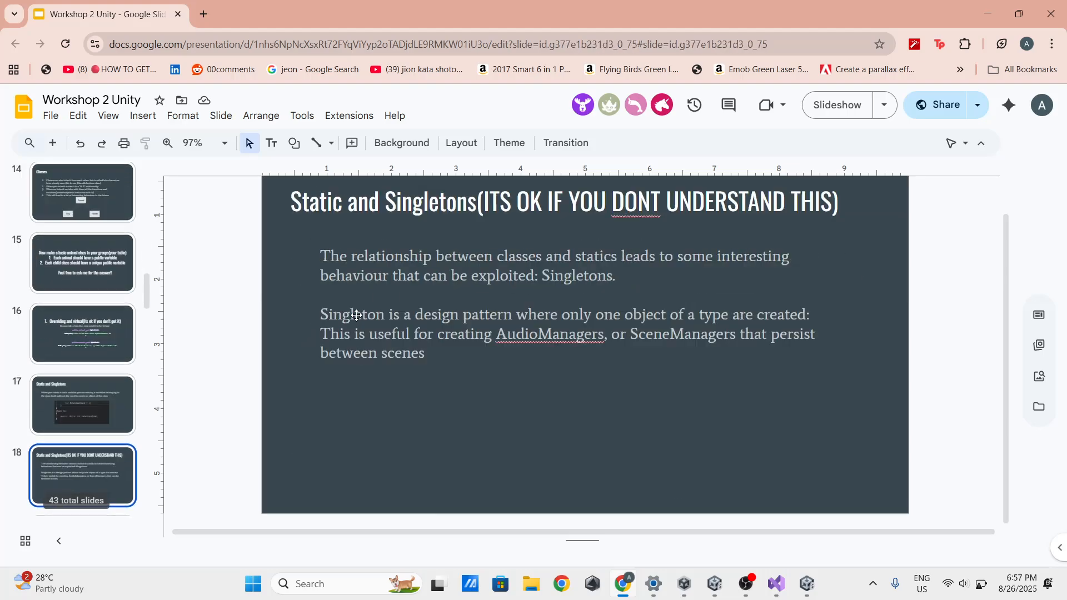
key(Down)
key(Down)
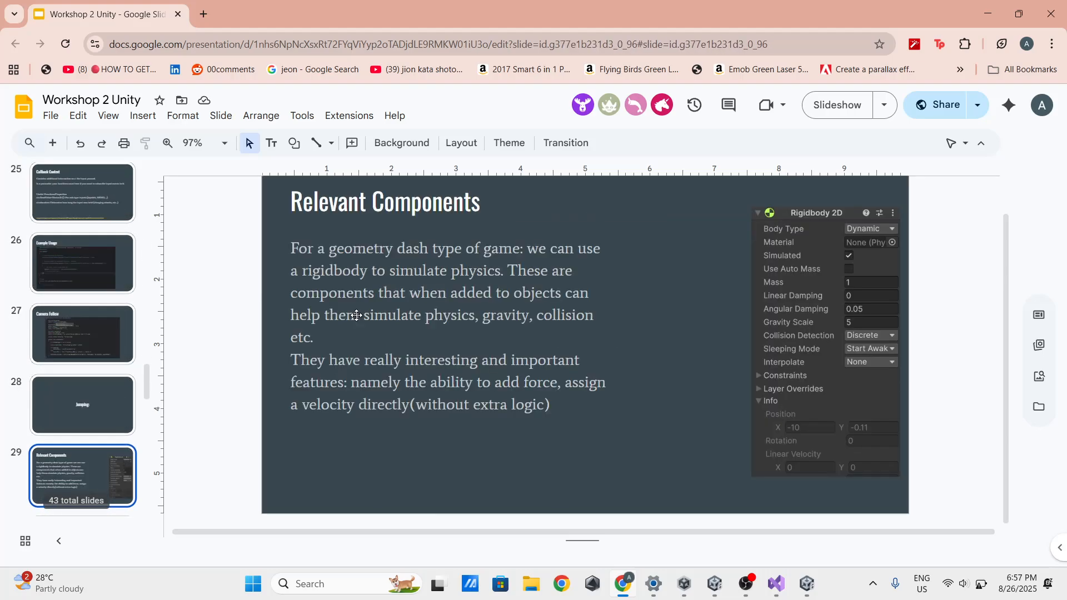
key(Up)
key(Up)
key(Down)
key(Down)
key(Down)
key(Down)
key(Down)
key(Down)
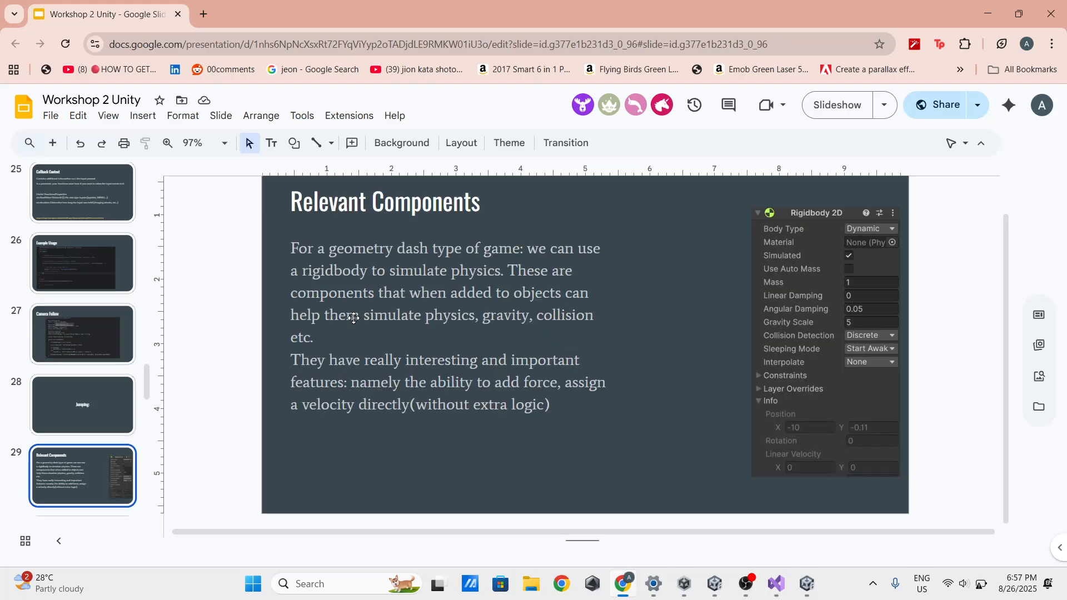
key(Down)
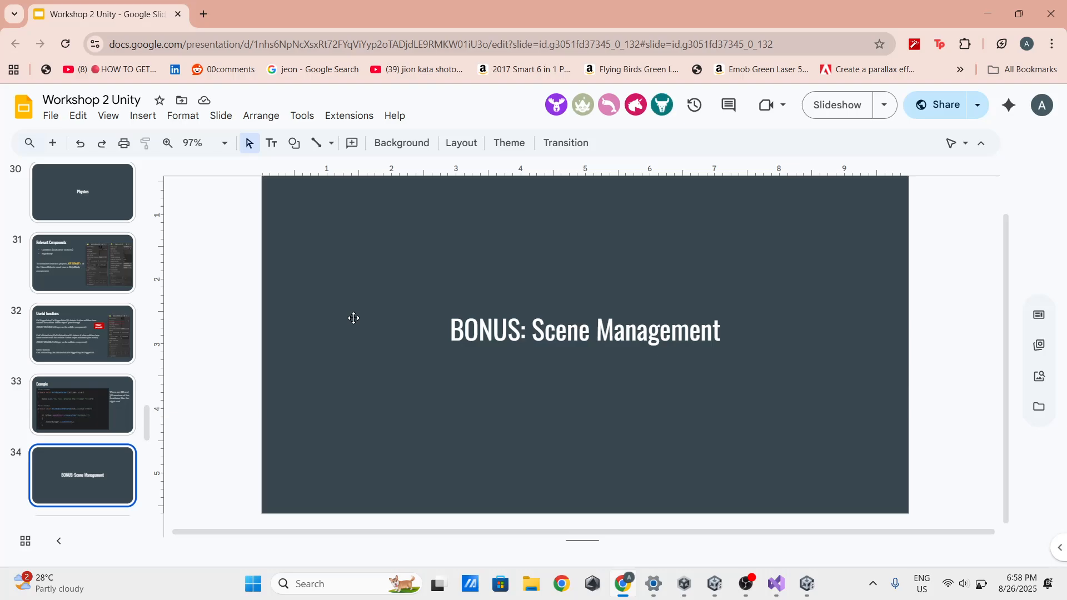
click(691, 374)
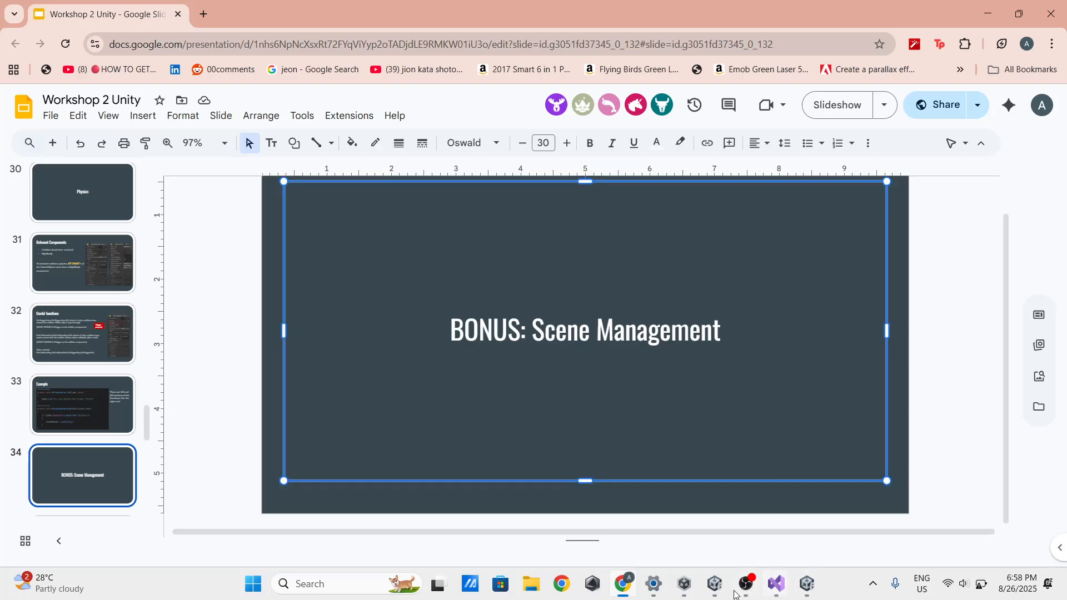
click(714, 585)
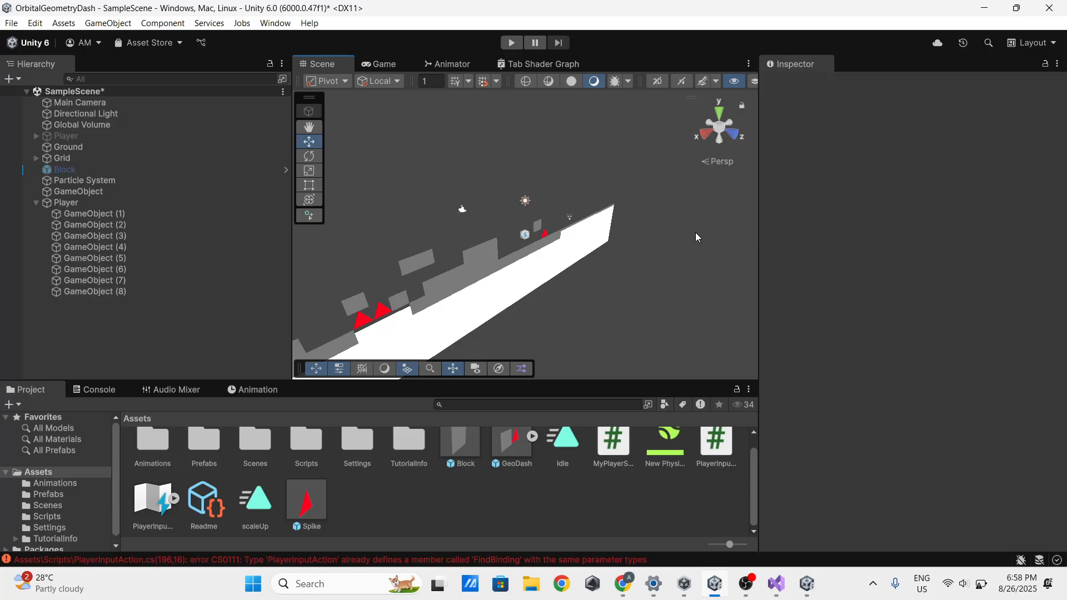
click(615, 586)
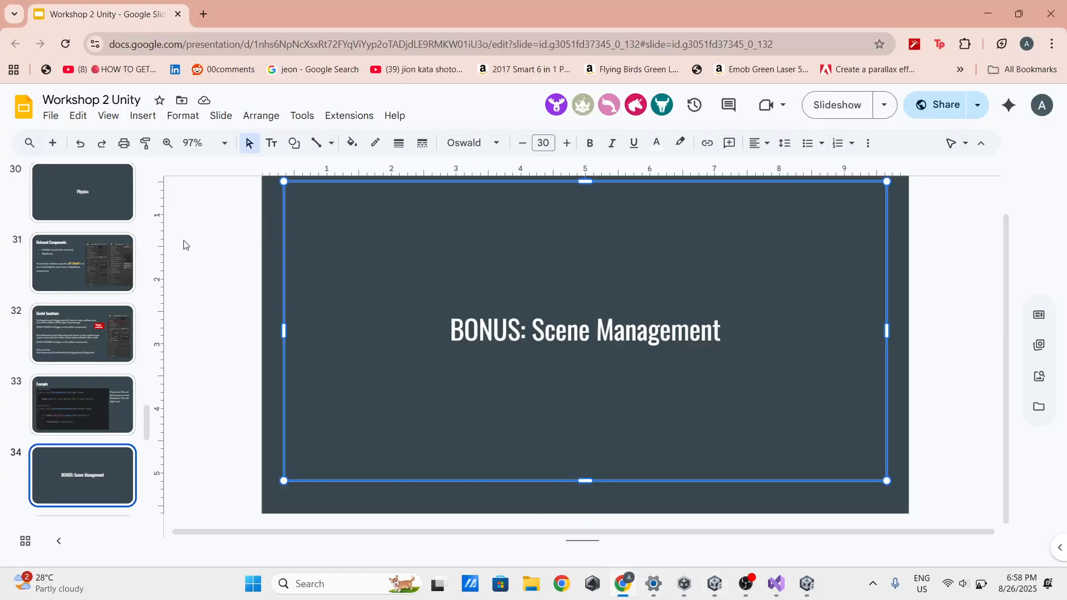
- Review the slides from the useful physics functions through the final recruiting slide, and close the presentation
click(62, 332)
key(Down)
key(Down)
key(Down)
key(Down)
key(Down)
key(Down)
key(Down)
key(Down)
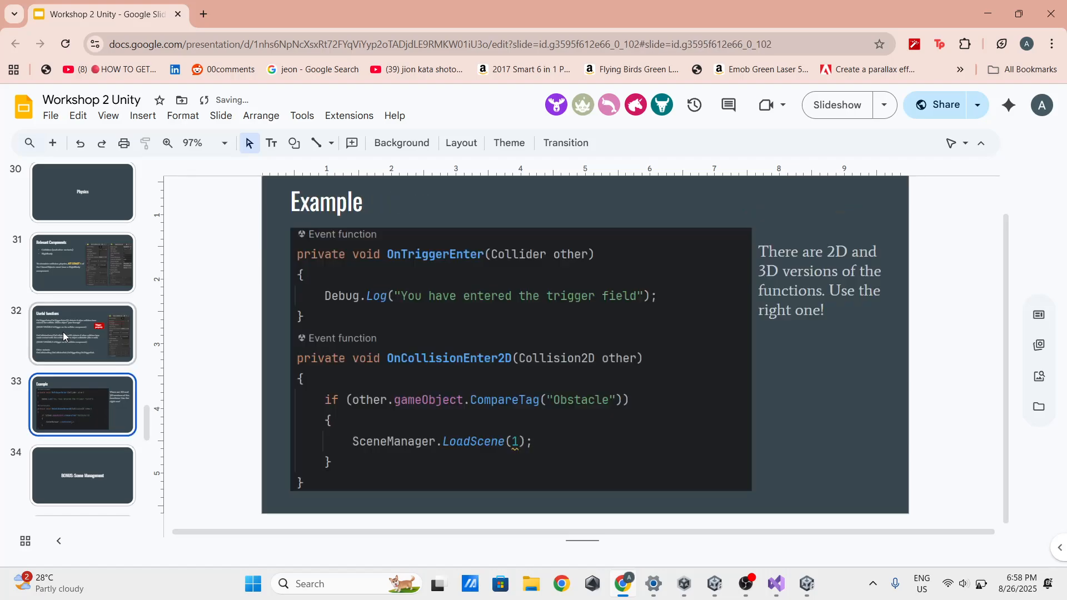
key(Down)
key(Down)
key(Down)
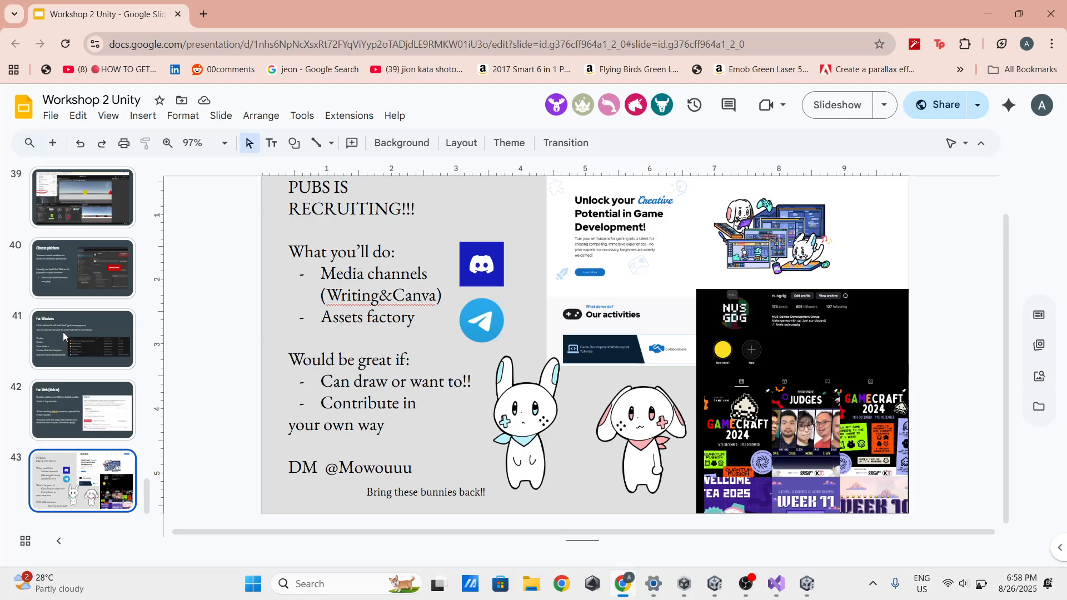
key(Up)
key(Up)
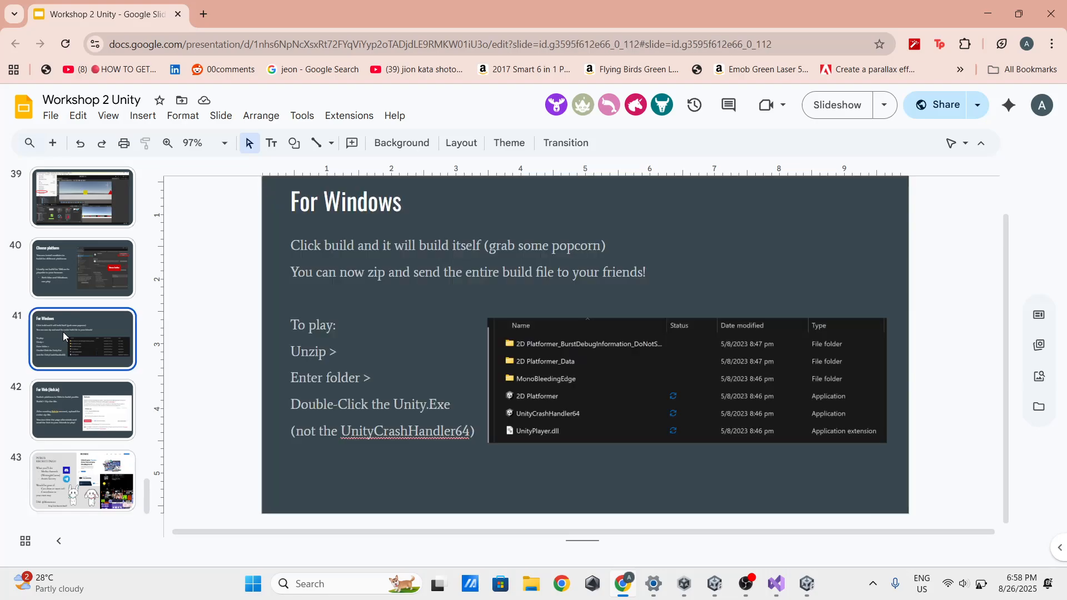
key(Up)
key(Down)
key(Down)
key(Down)
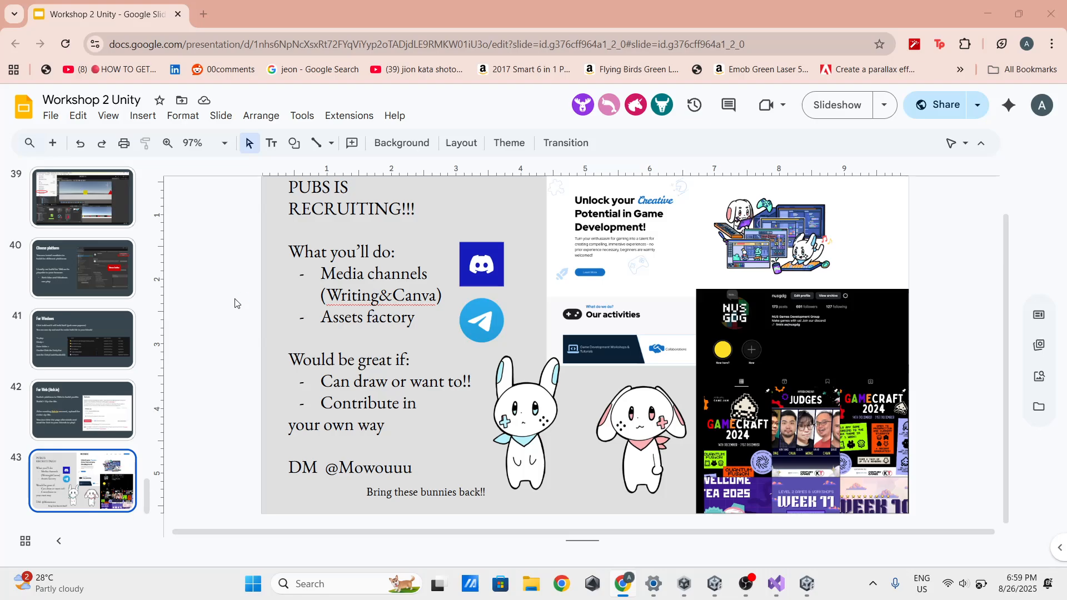
key(ctrl+w)
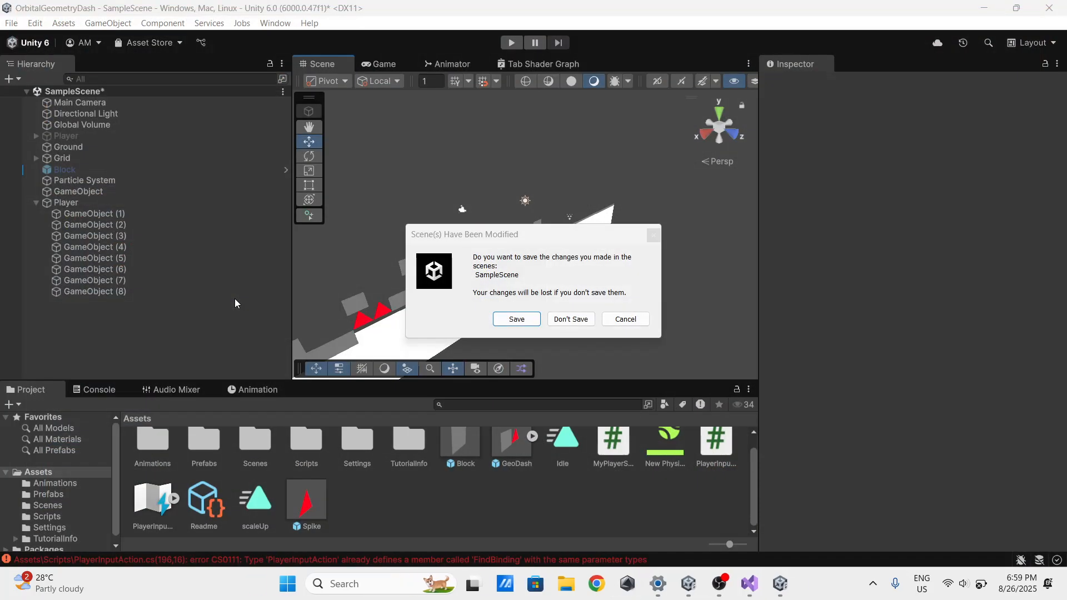